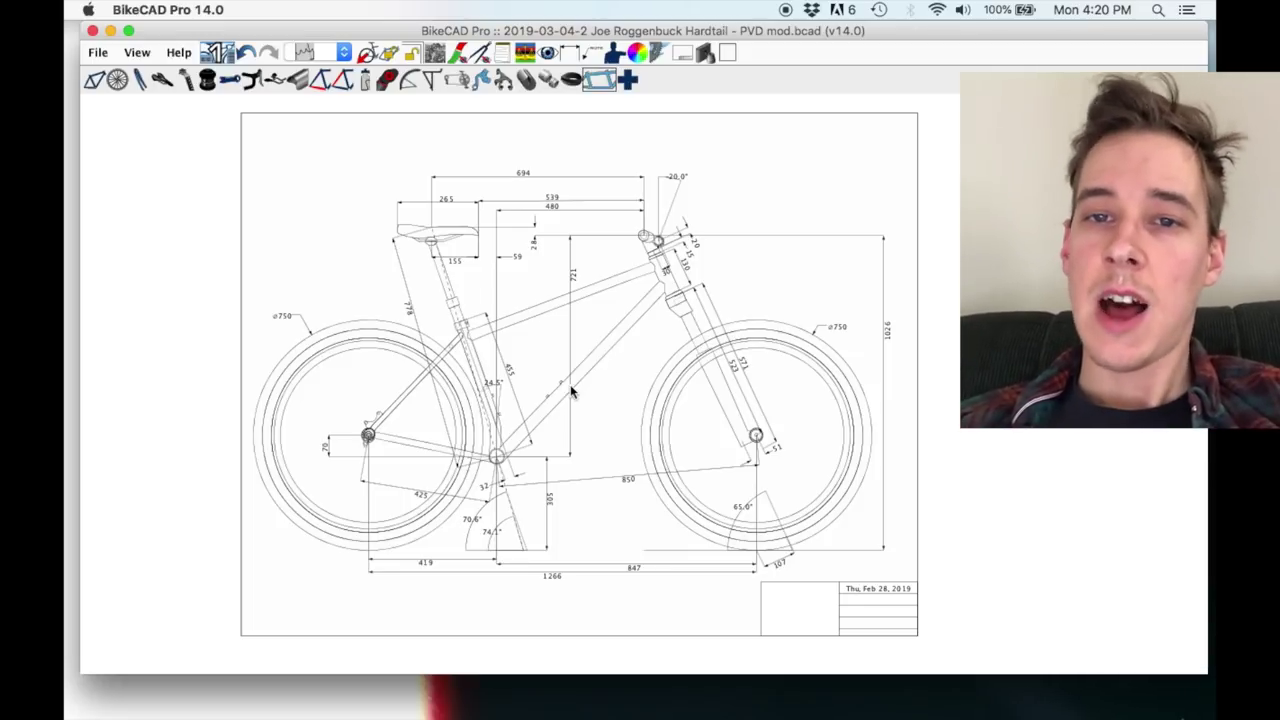
# Reposition the front-center and bottom bracket height dimensions around the lower part of the bike drawing.
pyautogui.moveTo(537, 280); pyautogui.dragTo(549, 281)
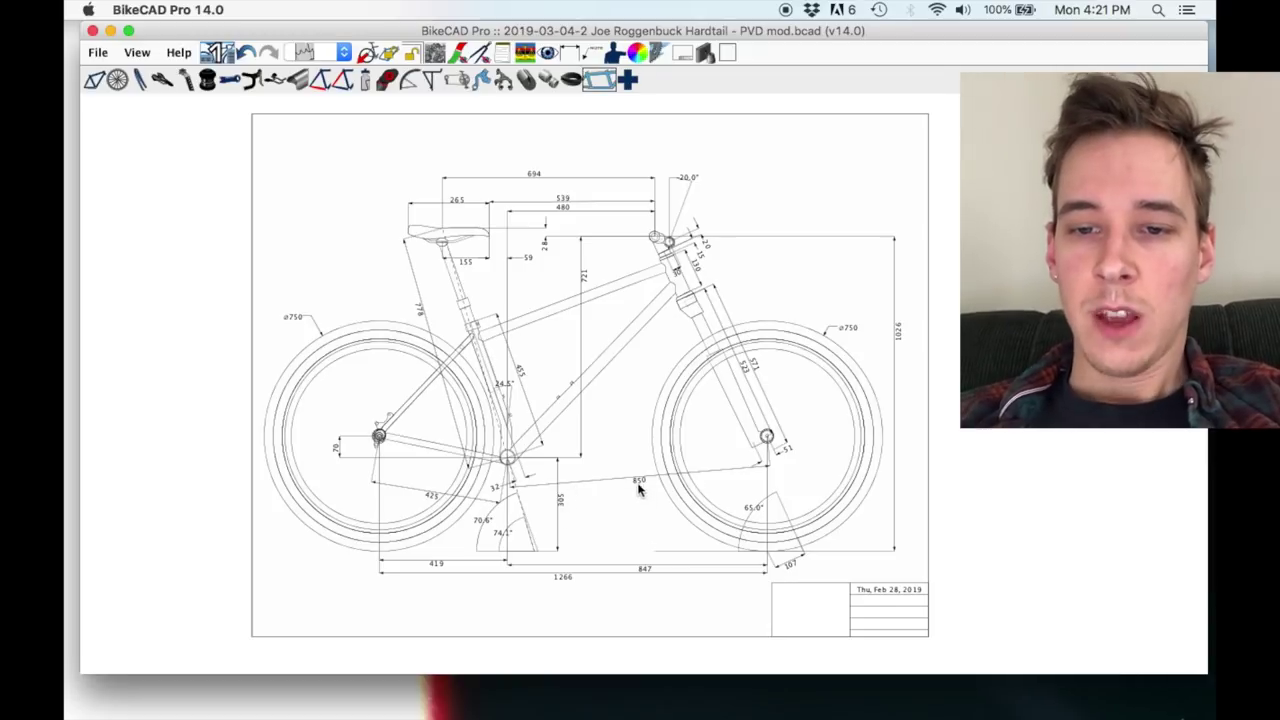
pyautogui.moveTo(634, 479); pyautogui.dragTo(638, 495)
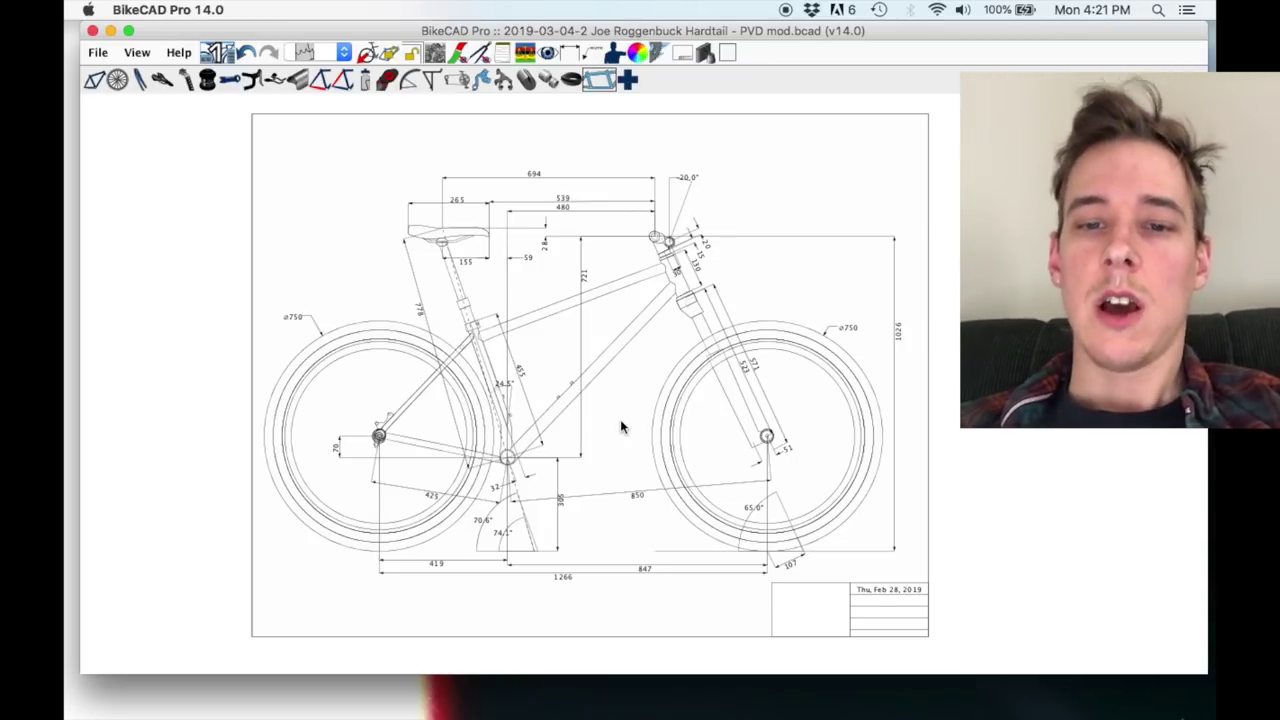
pyautogui.moveTo(561, 510); pyautogui.dragTo(570, 526)
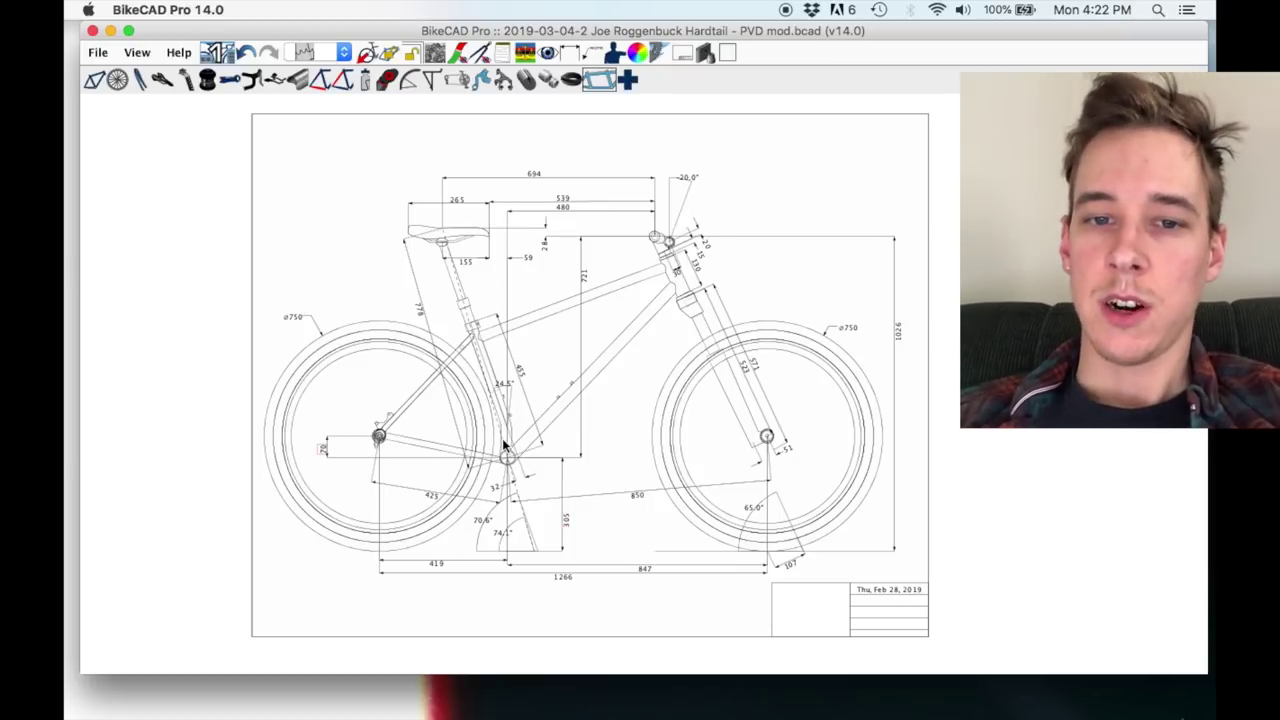
# Reposition the bottom bracket drop dimension beside the rear axle.
pyautogui.click(321, 443)
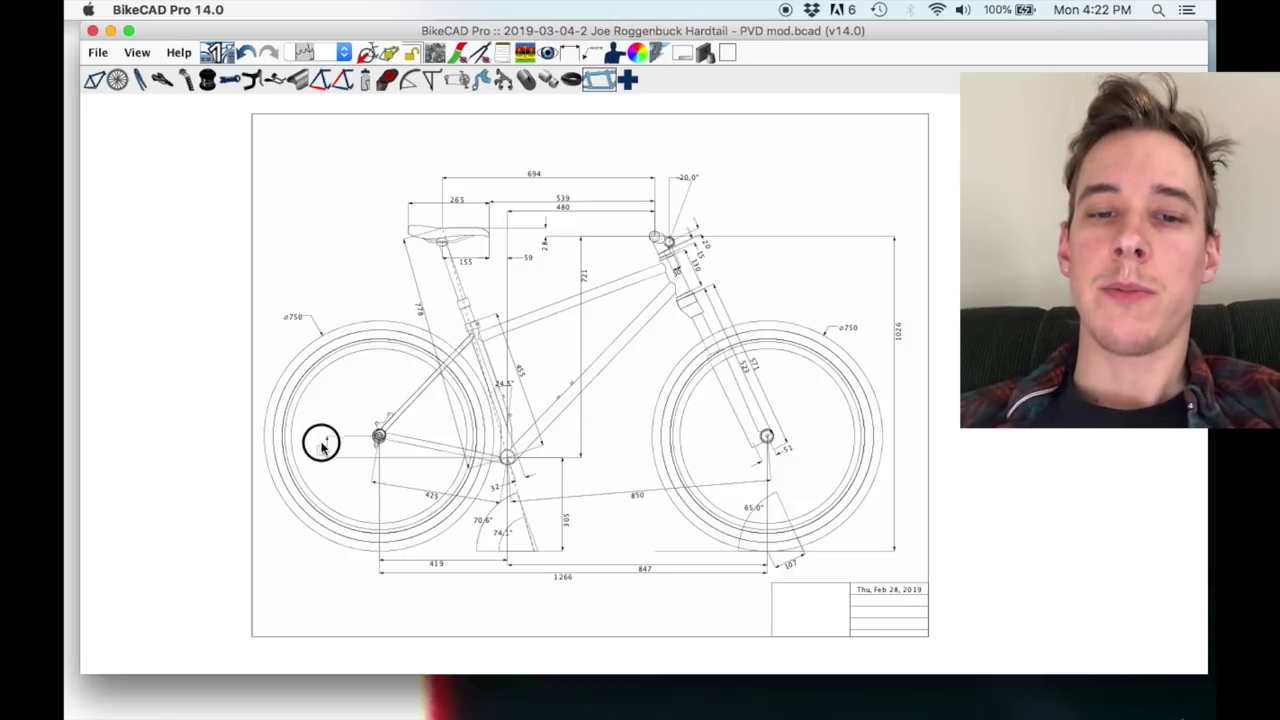
pyautogui.moveTo(321, 443); pyautogui.dragTo(333, 446)
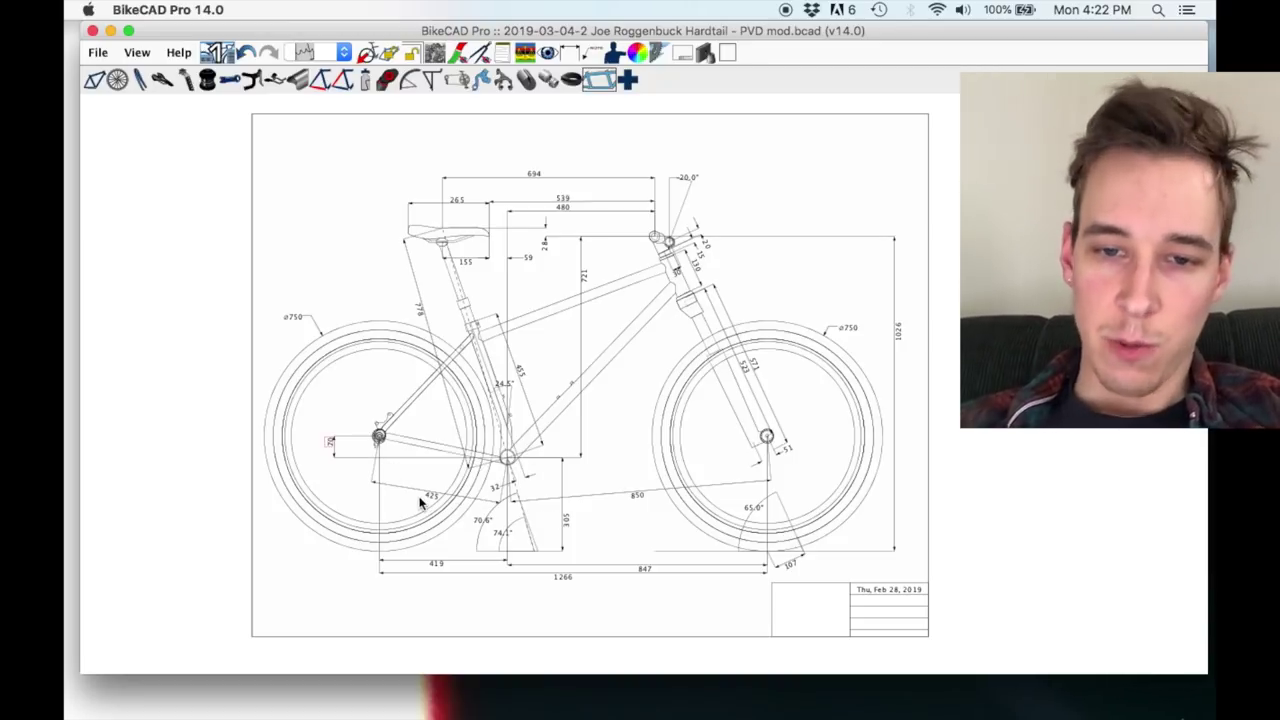
pyautogui.click(350, 439)
pyautogui.moveTo(350, 439)
pyautogui.mouseDown()
pyautogui.moveTo(331, 446)
pyautogui.moveTo(342, 454)
pyautogui.mouseUp()
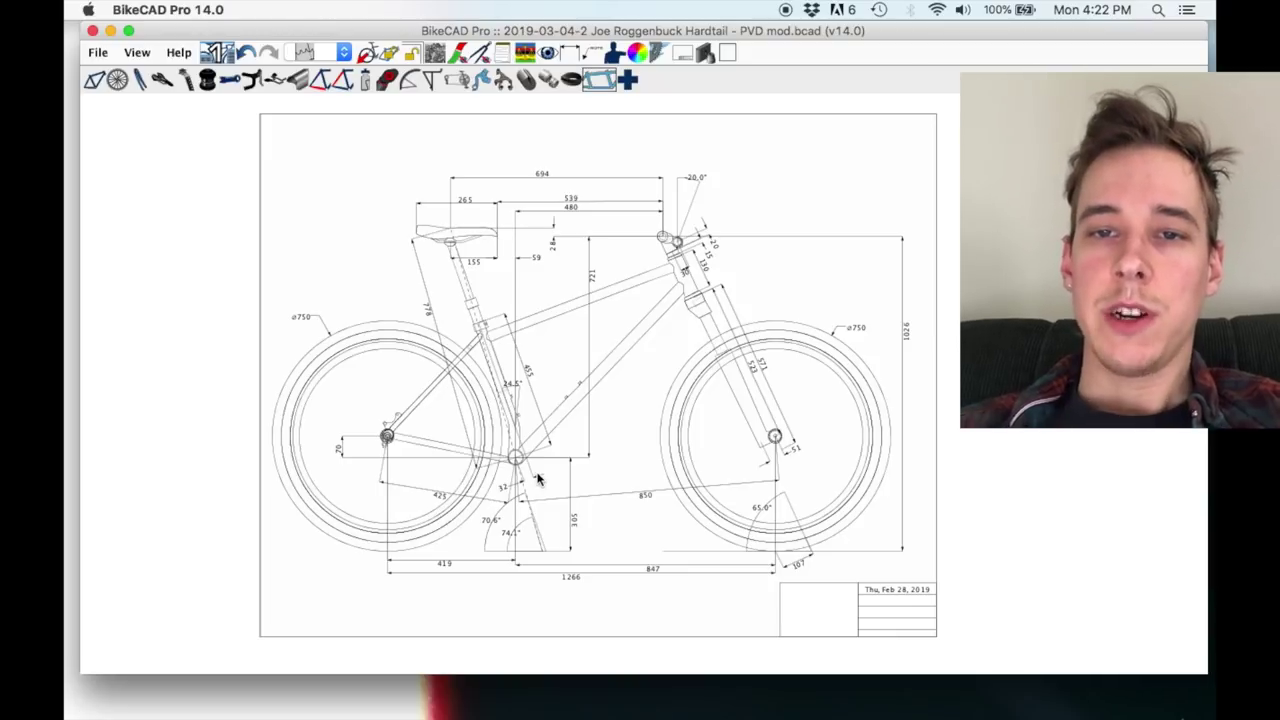
# Reposition the saddle height dimension that runs parallel to the seatpost behind the seat tube.
pyautogui.click(432, 308)
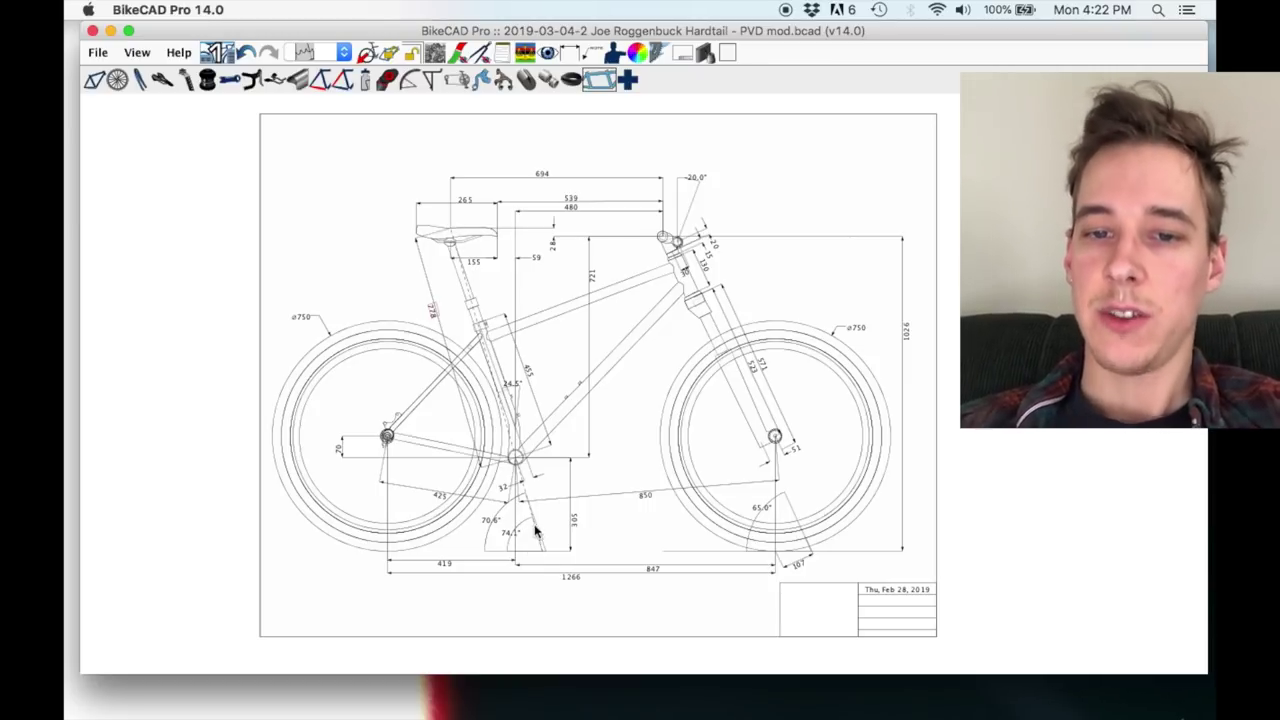
pyautogui.click(436, 311)
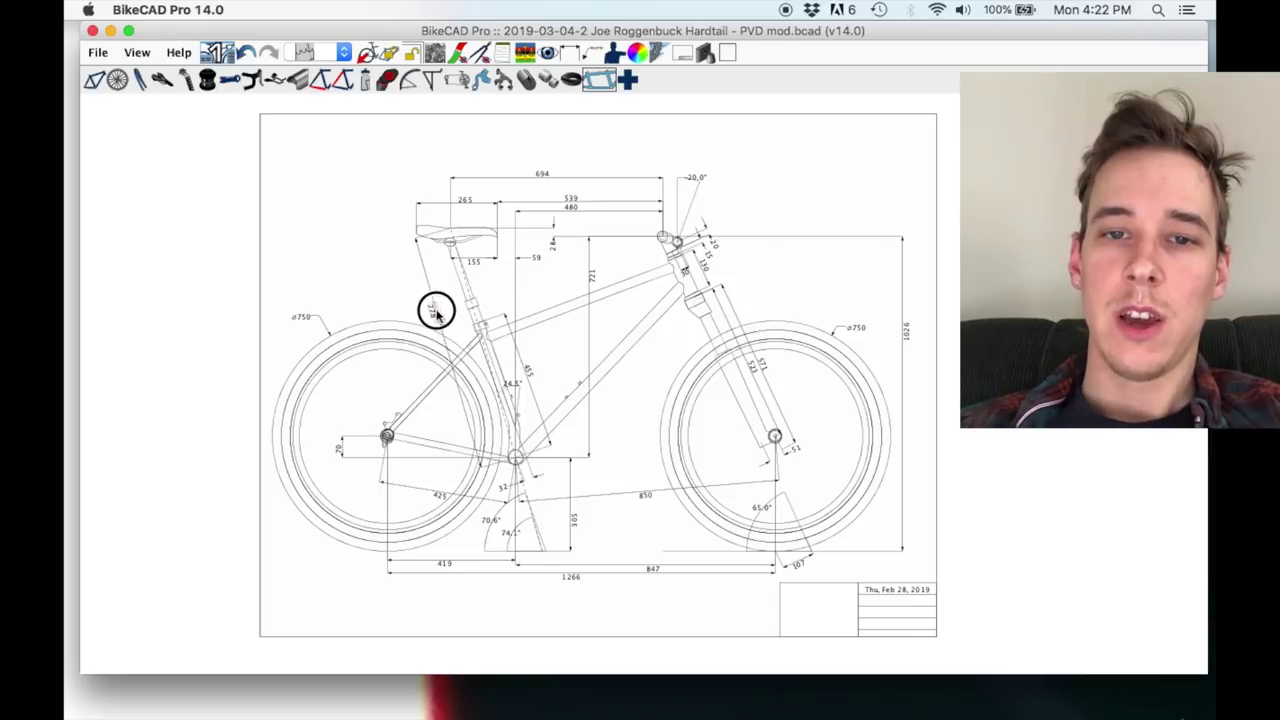
pyautogui.moveTo(436, 311); pyautogui.dragTo(432, 310)
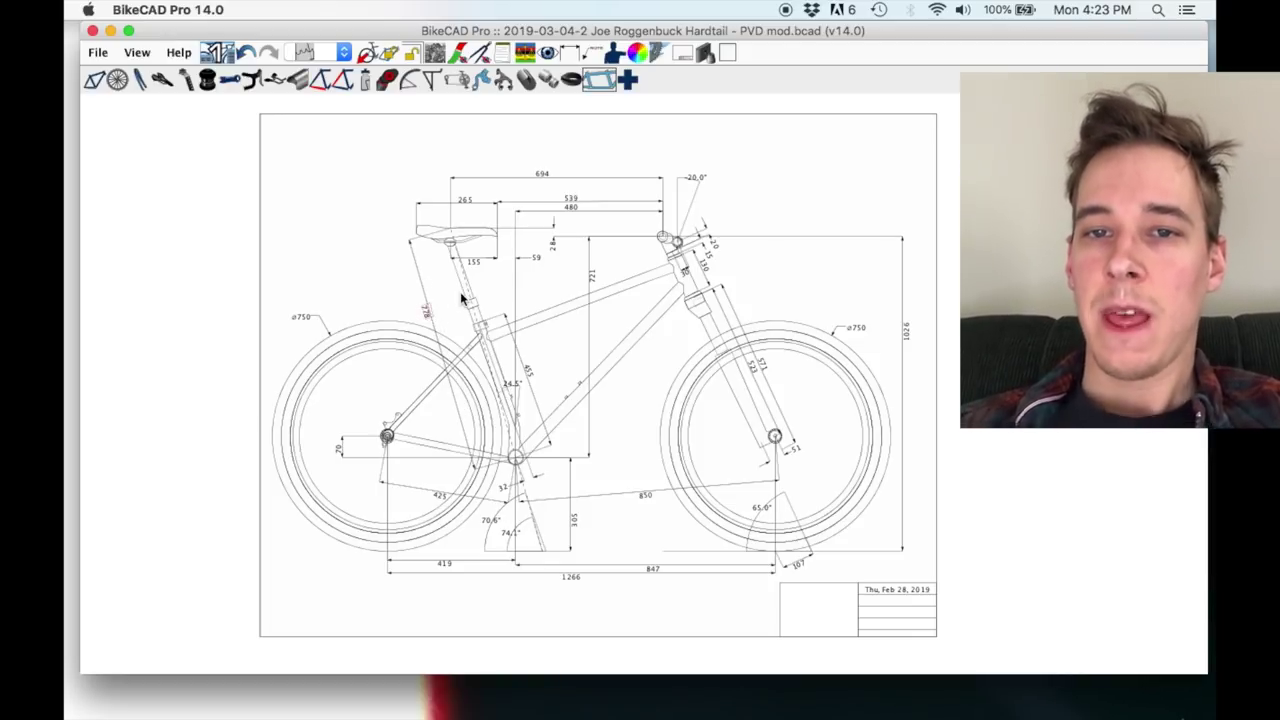
# Raise the 694 mm horizontal saddle-to-handlebar dimension farther above the bike.
pyautogui.moveTo(546, 176); pyautogui.dragTo(543, 152)
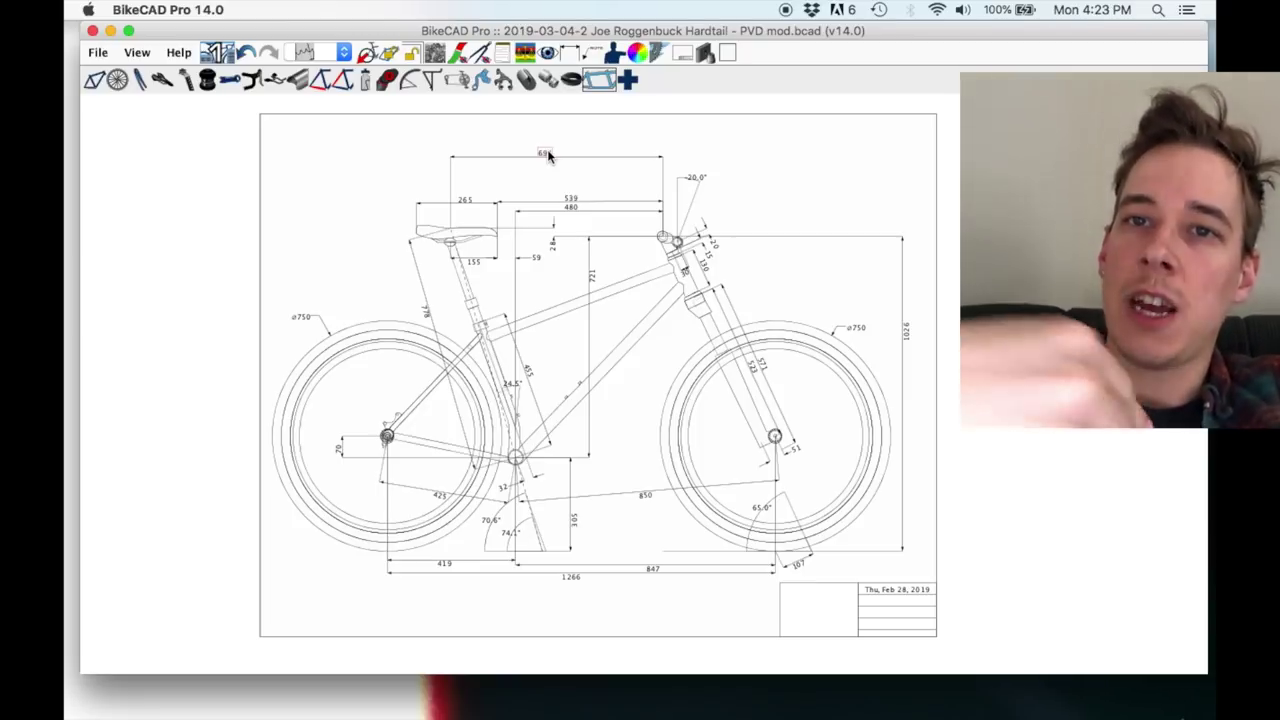
pyautogui.moveTo(547, 152); pyautogui.dragTo(546, 171)
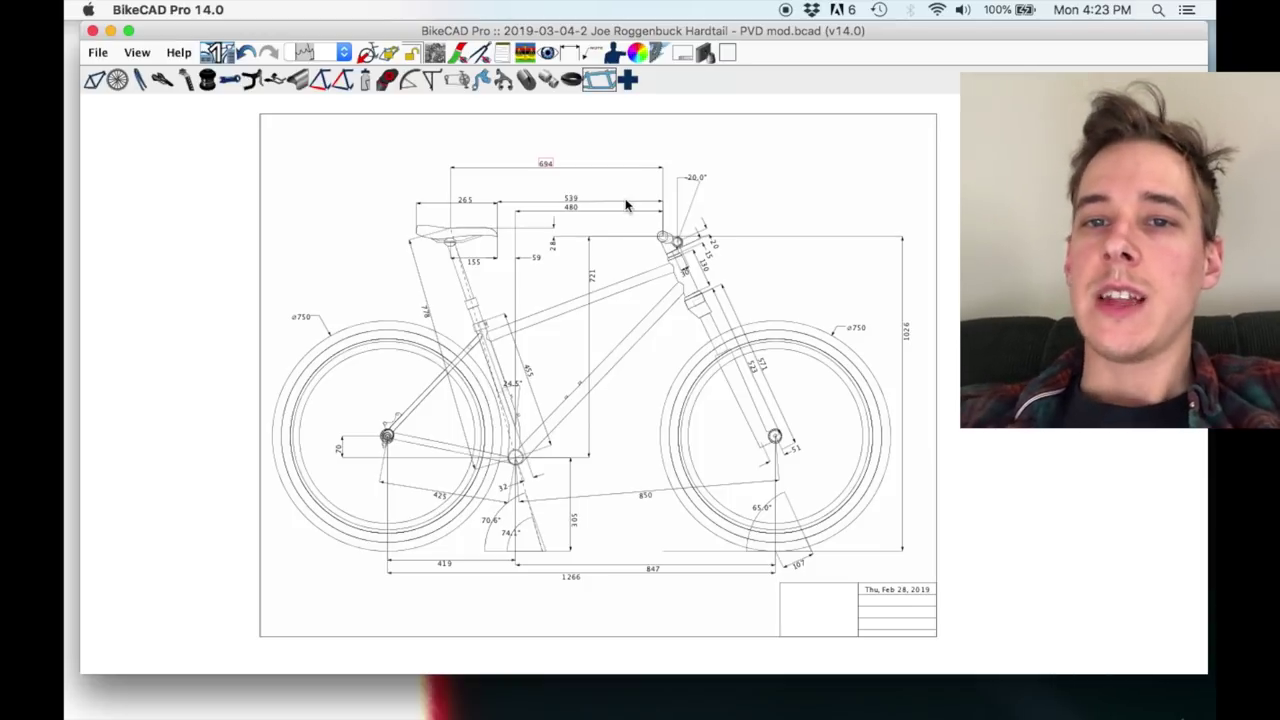
pyautogui.moveTo(545, 170); pyautogui.dragTo(545, 146)
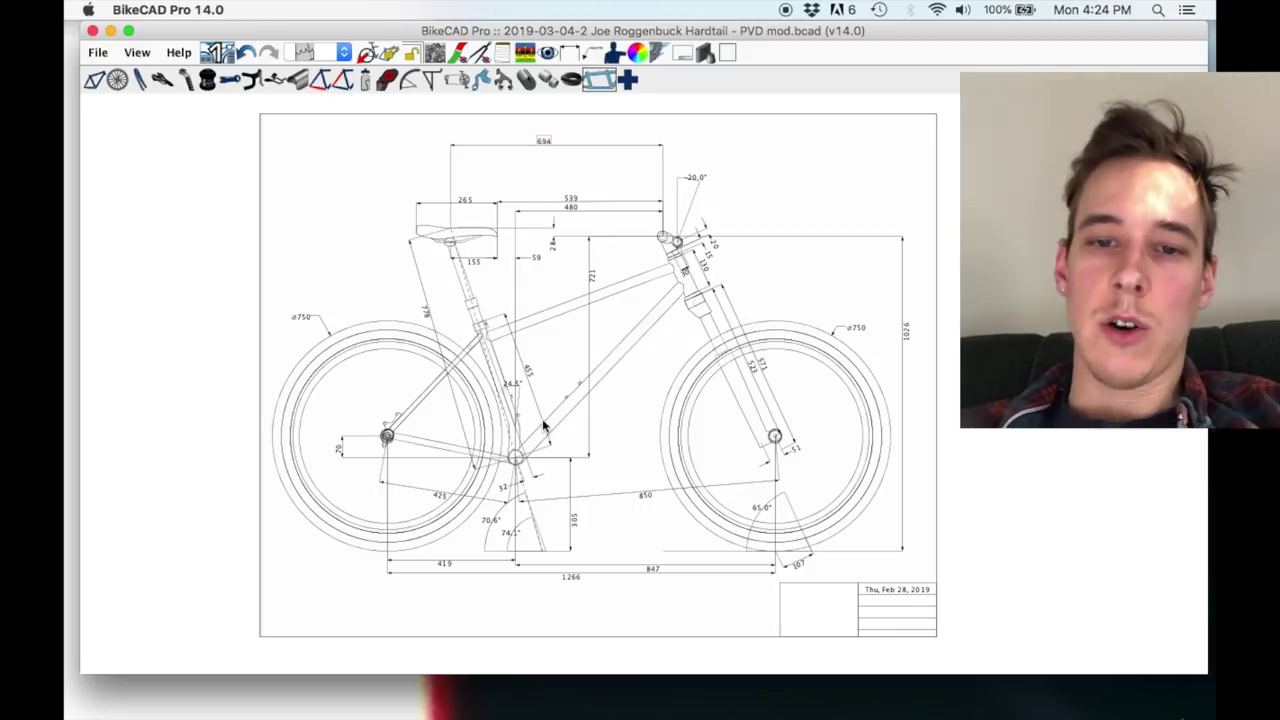
# Shift the 74.1° seat angle dimension and the saddle-to-handlebar height difference dimension slightly for legibility.
pyautogui.click(508, 531)
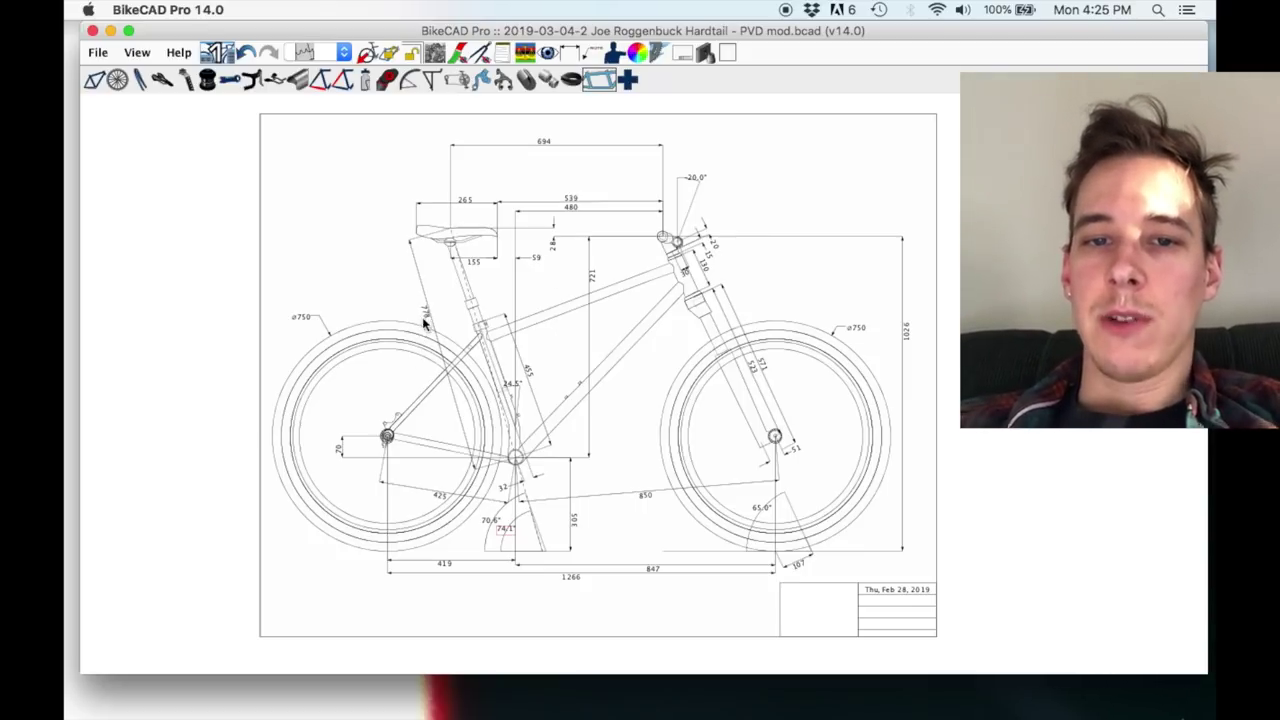
pyautogui.click(560, 250)
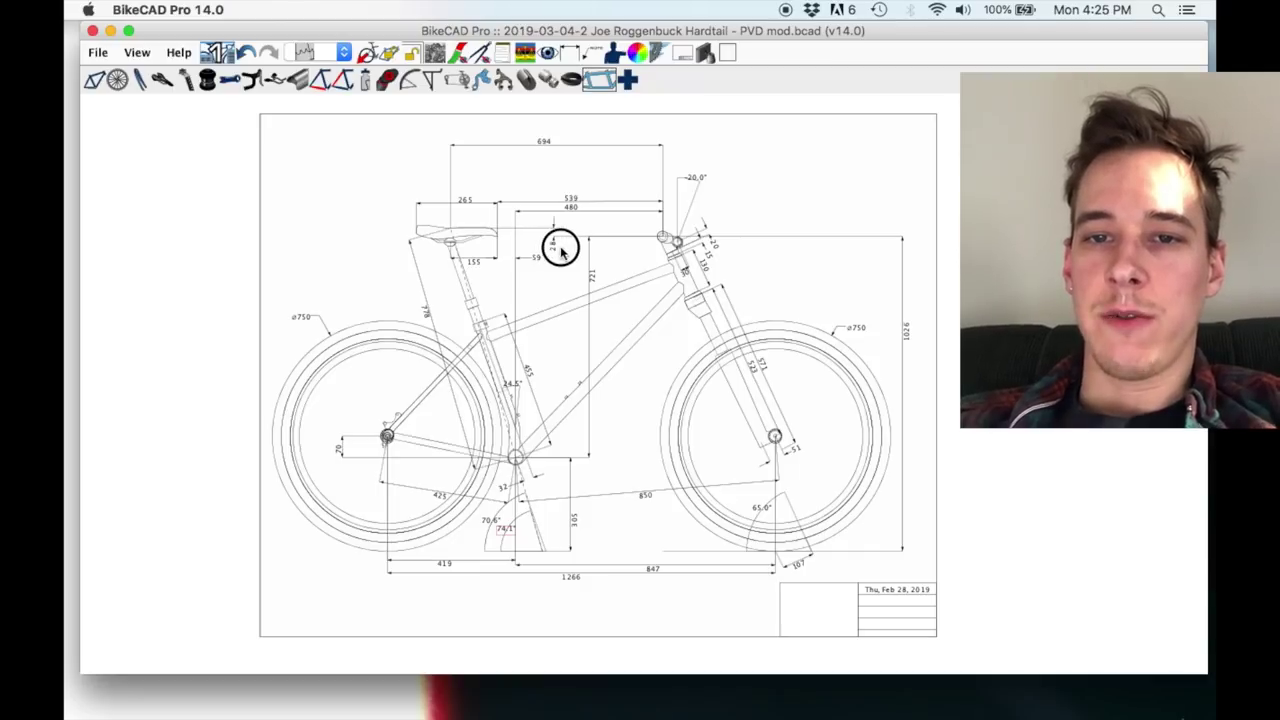
pyautogui.moveTo(560, 250); pyautogui.dragTo(564, 252)
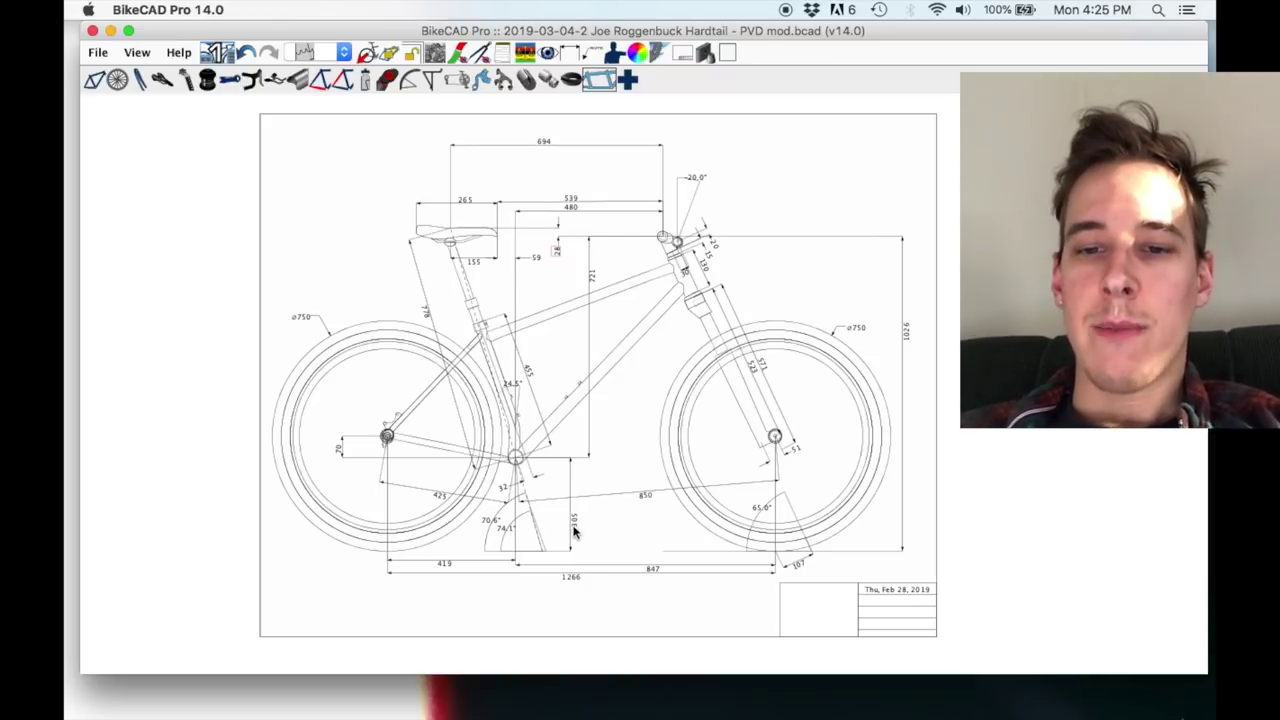
# Space out the bottom bracket height, front-center, chainstay and wheelbase dimensions around the lower part of the drawing.
pyautogui.moveTo(583, 527)
pyautogui.mouseDown()
pyautogui.moveTo(604, 530)
pyautogui.moveTo(583, 521)
pyautogui.mouseUp()
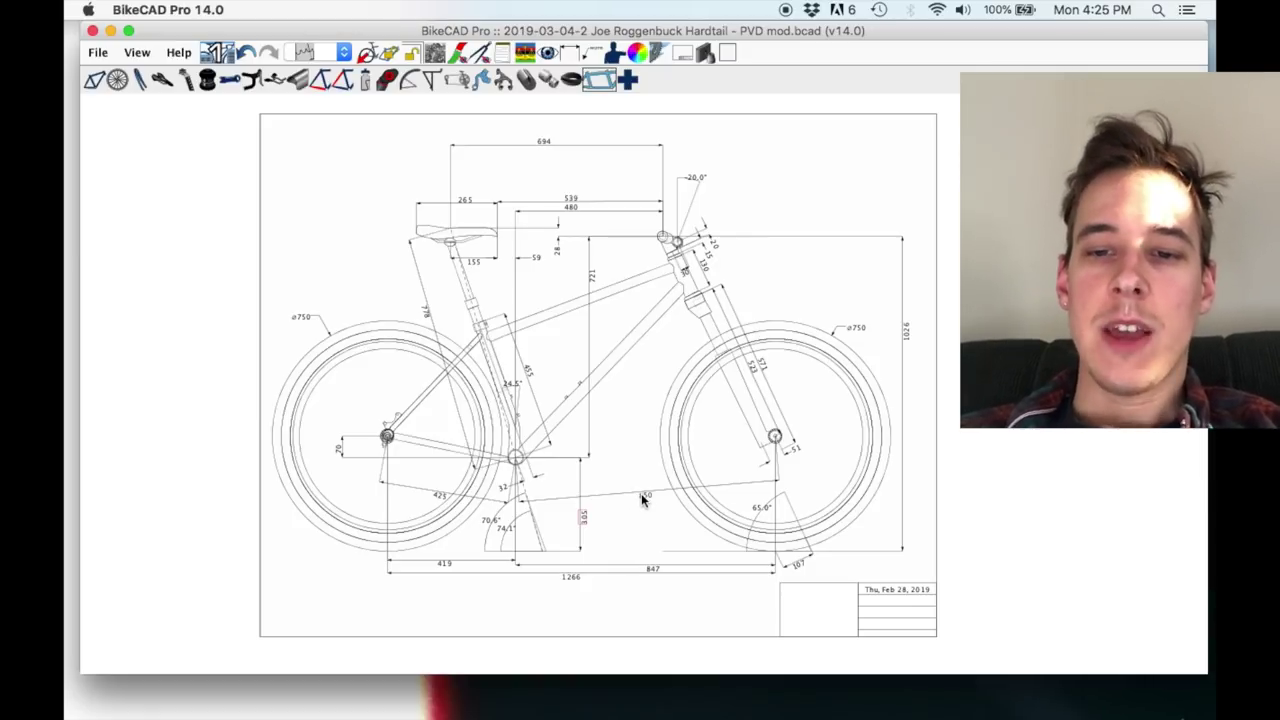
pyautogui.moveTo(641, 494)
pyautogui.mouseDown()
pyautogui.moveTo(645, 512)
pyautogui.moveTo(646, 496)
pyautogui.mouseUp()
pyautogui.moveTo(434, 491); pyautogui.dragTo(436, 497)
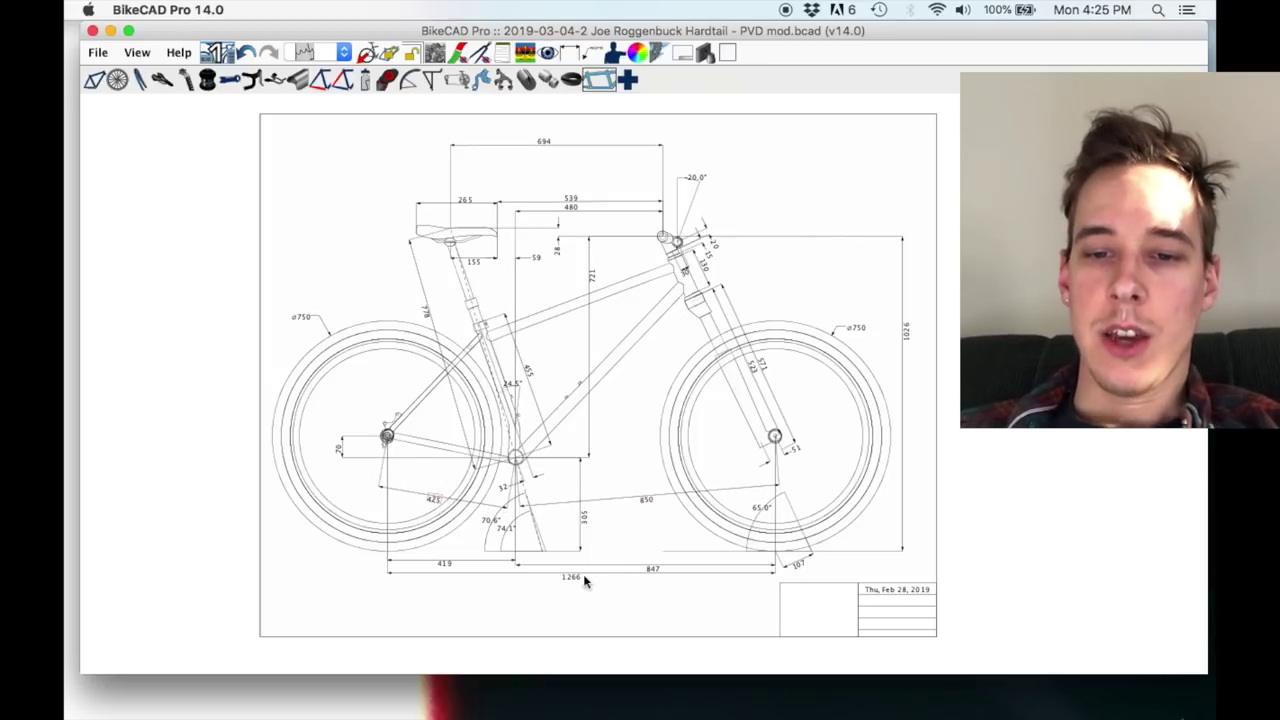
pyautogui.moveTo(567, 580); pyautogui.dragTo(569, 593)
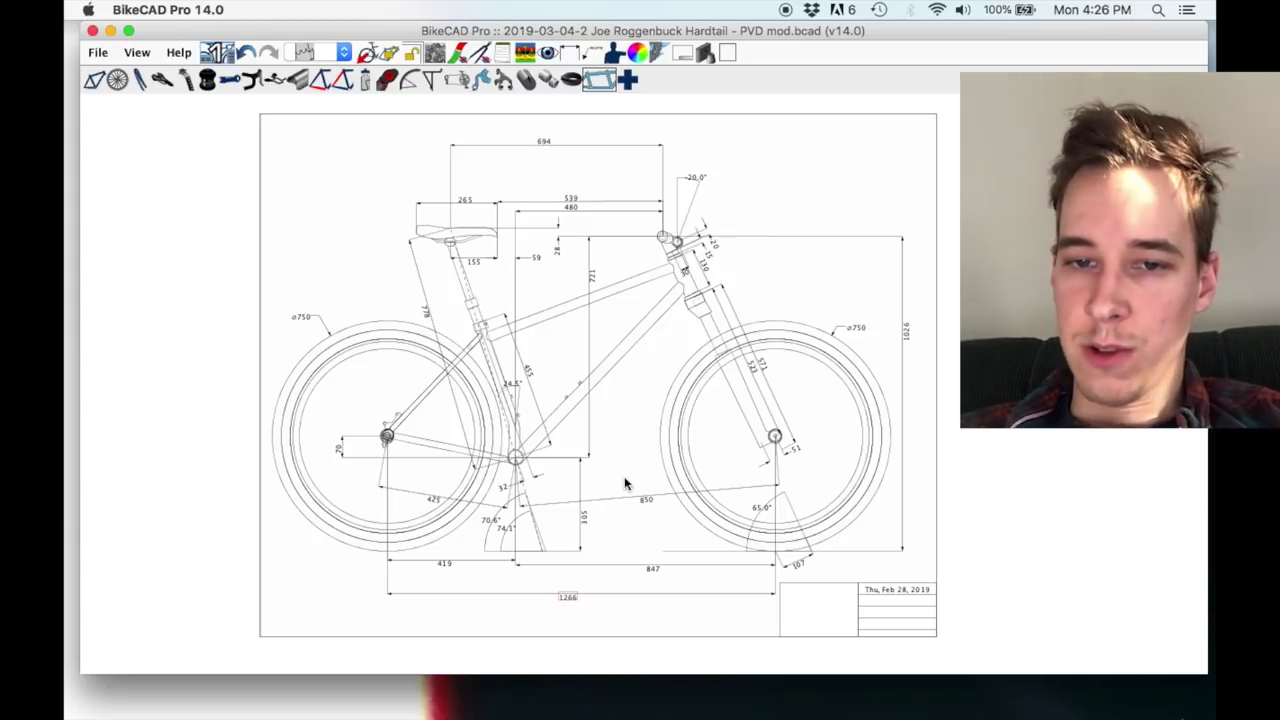
# Nudge the front-center and chainstay length dimensions back closer to the frame.
pyautogui.moveTo(646, 499)
pyautogui.mouseDown()
pyautogui.moveTo(643, 471)
pyautogui.moveTo(647, 495)
pyautogui.mouseUp()
pyautogui.moveTo(434, 497)
pyautogui.mouseDown()
pyautogui.moveTo(429, 531)
pyautogui.moveTo(440, 497)
pyautogui.mouseUp()
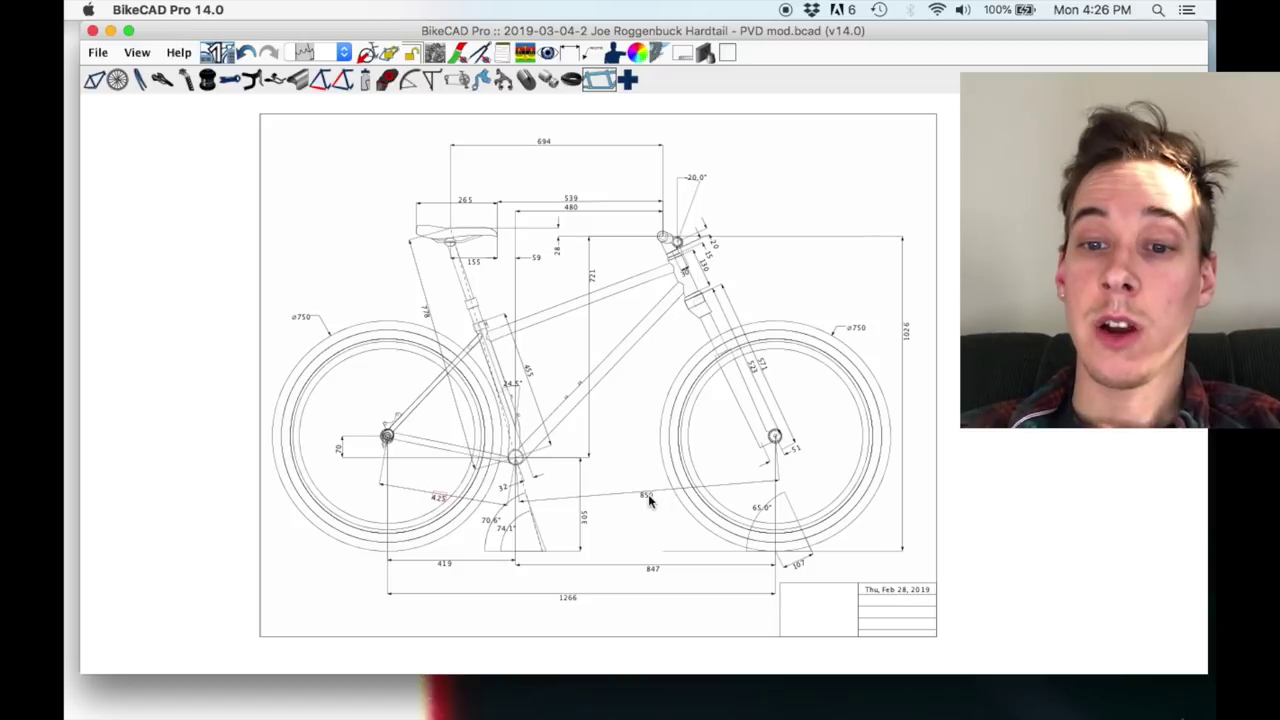
pyautogui.moveTo(648, 494)
pyautogui.mouseDown()
pyautogui.moveTo(646, 454)
pyautogui.moveTo(647, 494)
pyautogui.mouseUp()
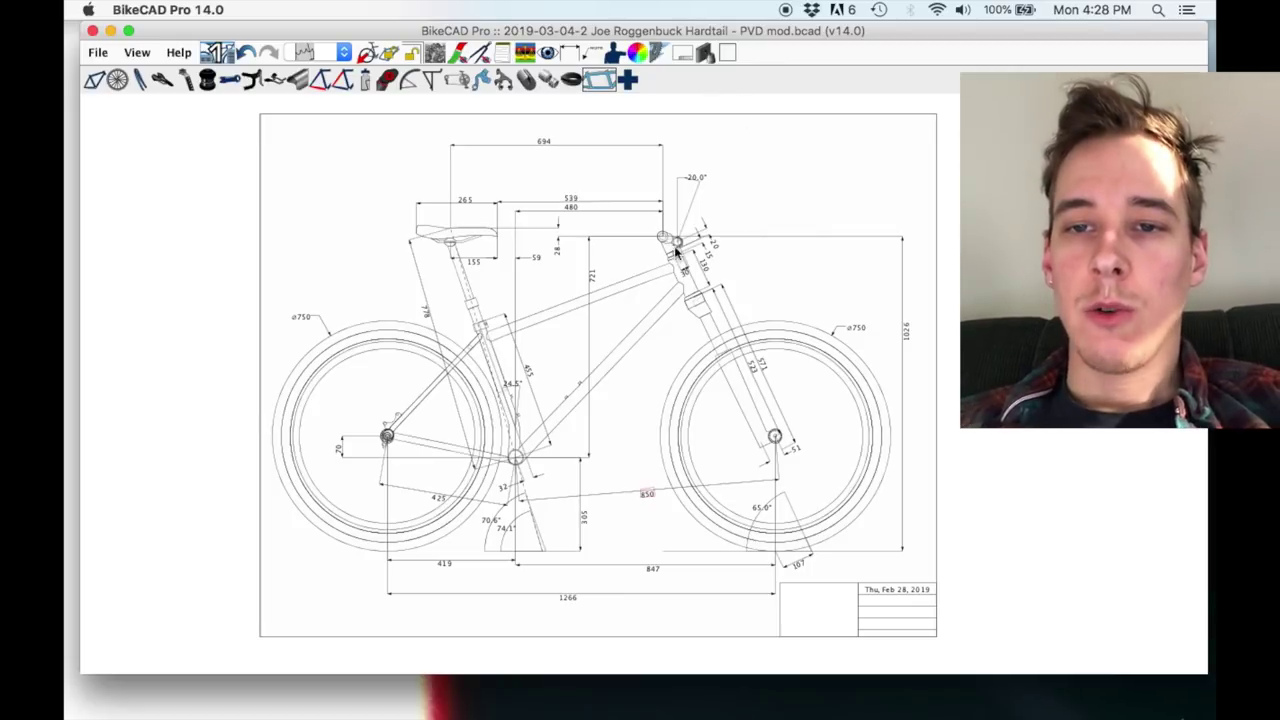
# Examine the handlebar, stem and head tube dimensions of the bike up close.
pyautogui.scroll(3, 676, 250)
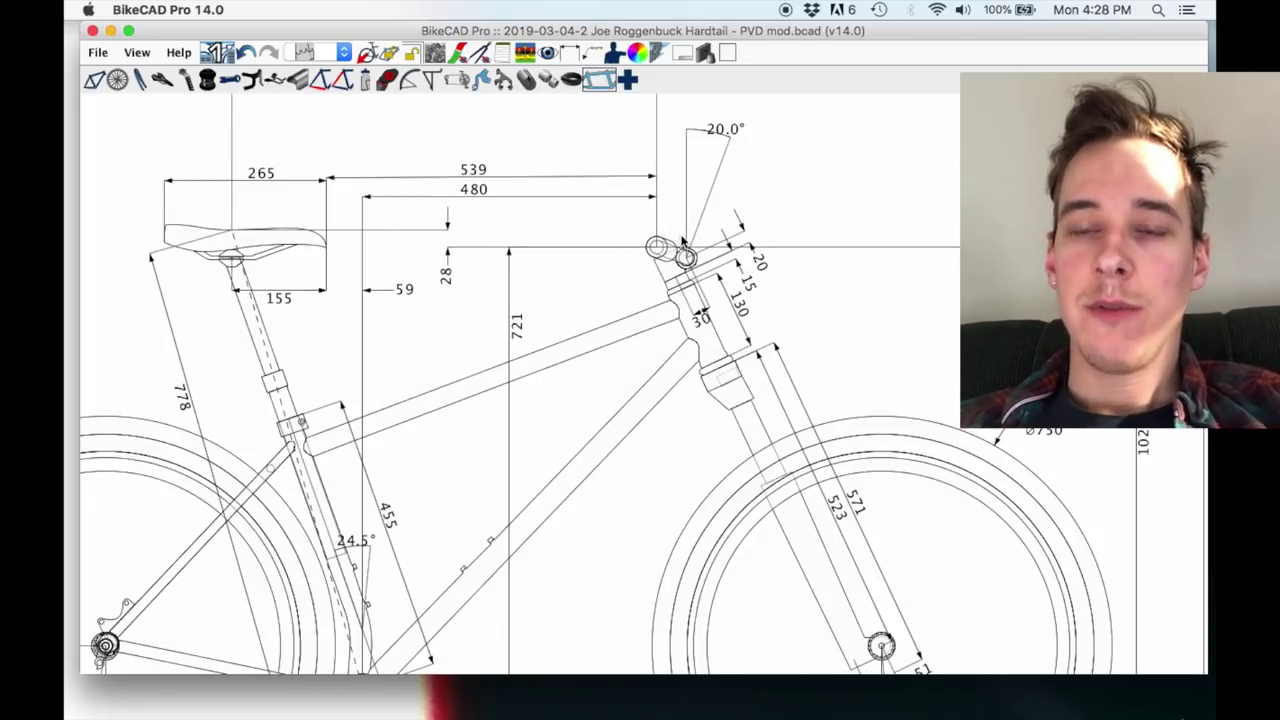
pyautogui.moveTo(683, 243); pyautogui.dragTo(687, 377)
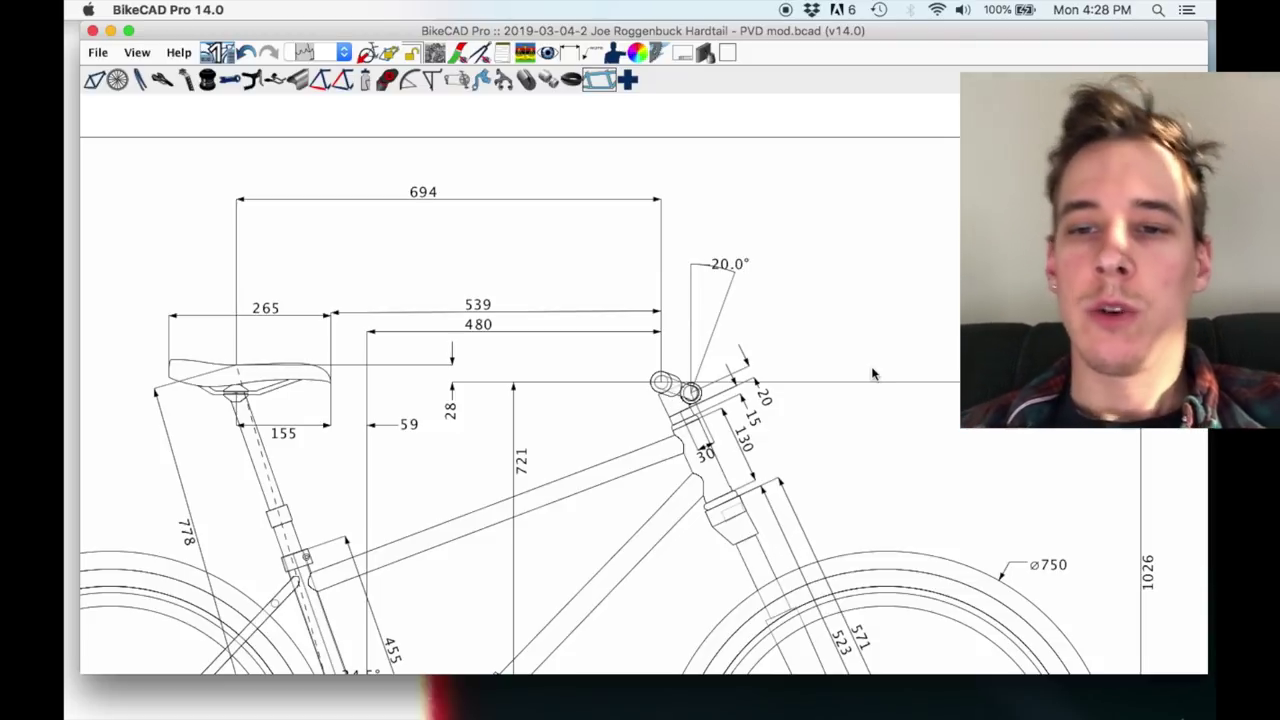
pyautogui.moveTo(786, 386); pyautogui.dragTo(885, 288)
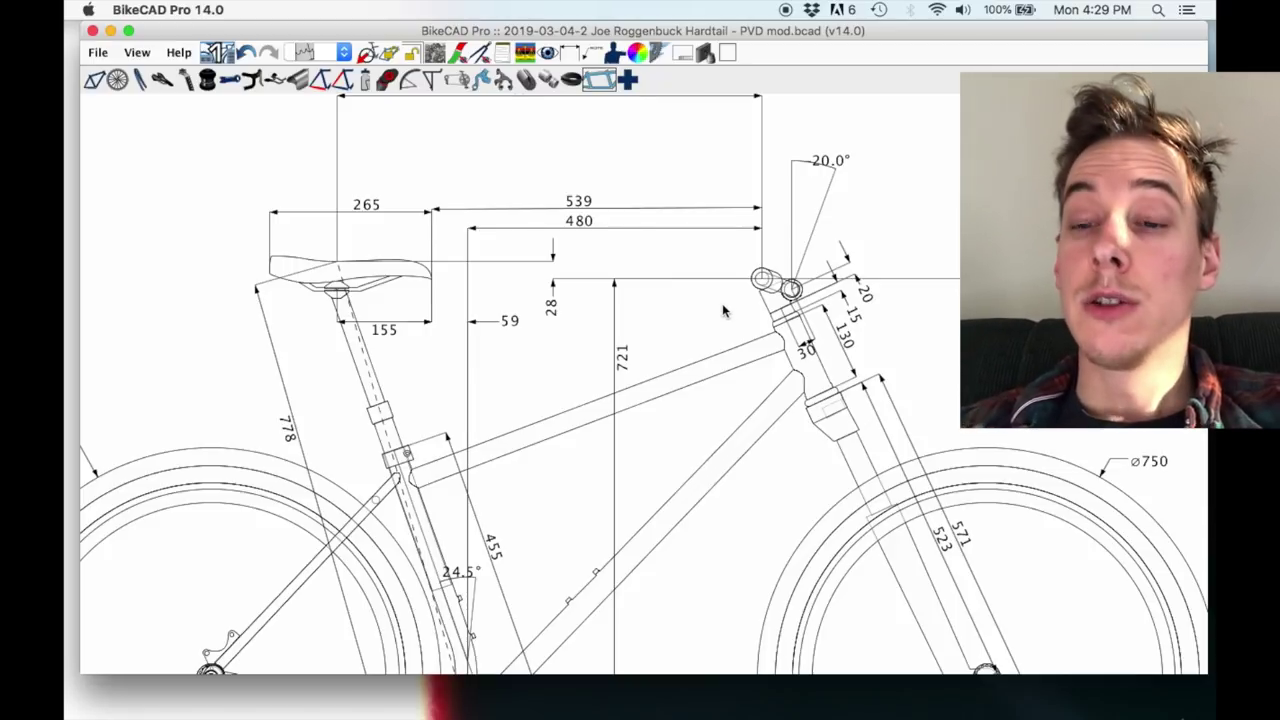
pyautogui.moveTo(724, 311); pyautogui.dragTo(729, 283)
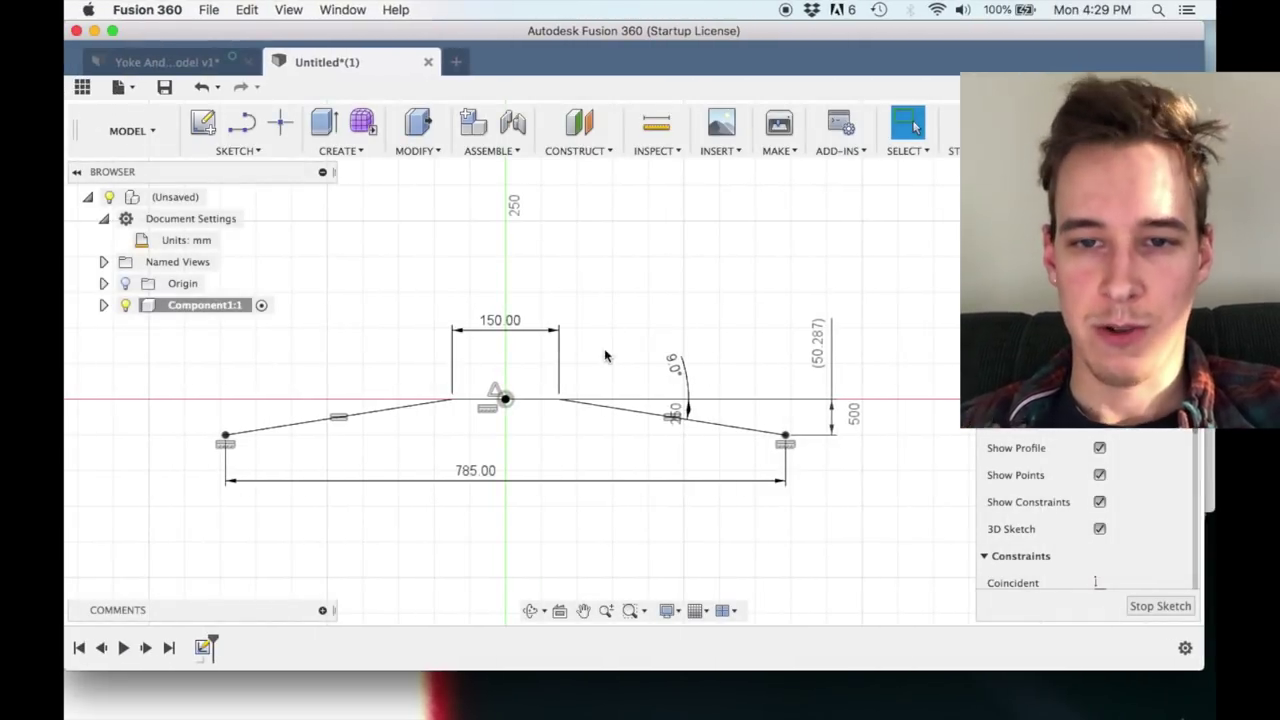
# Switch to the handlebar sketch in Fusion 360 and reposition its overall width and bend angle dimensions.
pyautogui.moveTo(606, 358); pyautogui.dragTo(633, 338)
pyautogui.hscroll(-5, 611, 374)
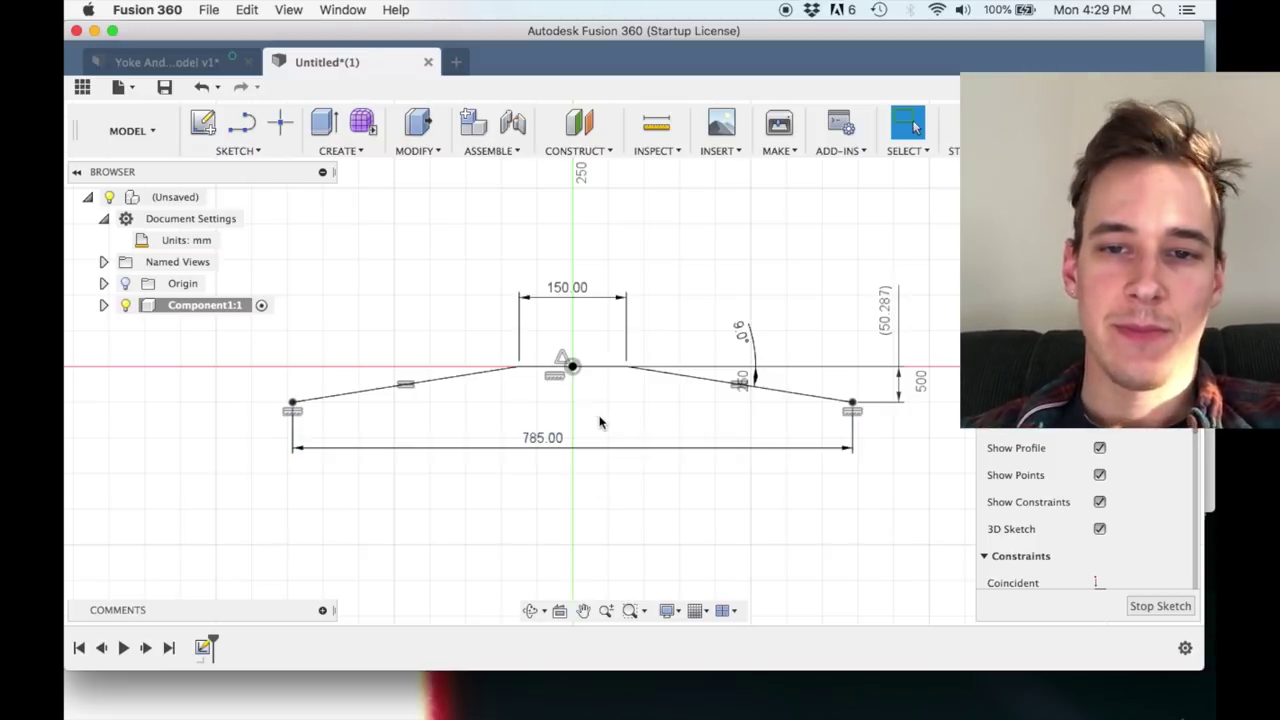
pyautogui.moveTo(560, 436)
pyautogui.mouseDown()
pyautogui.moveTo(574, 434)
pyautogui.moveTo(560, 448)
pyautogui.mouseUp()
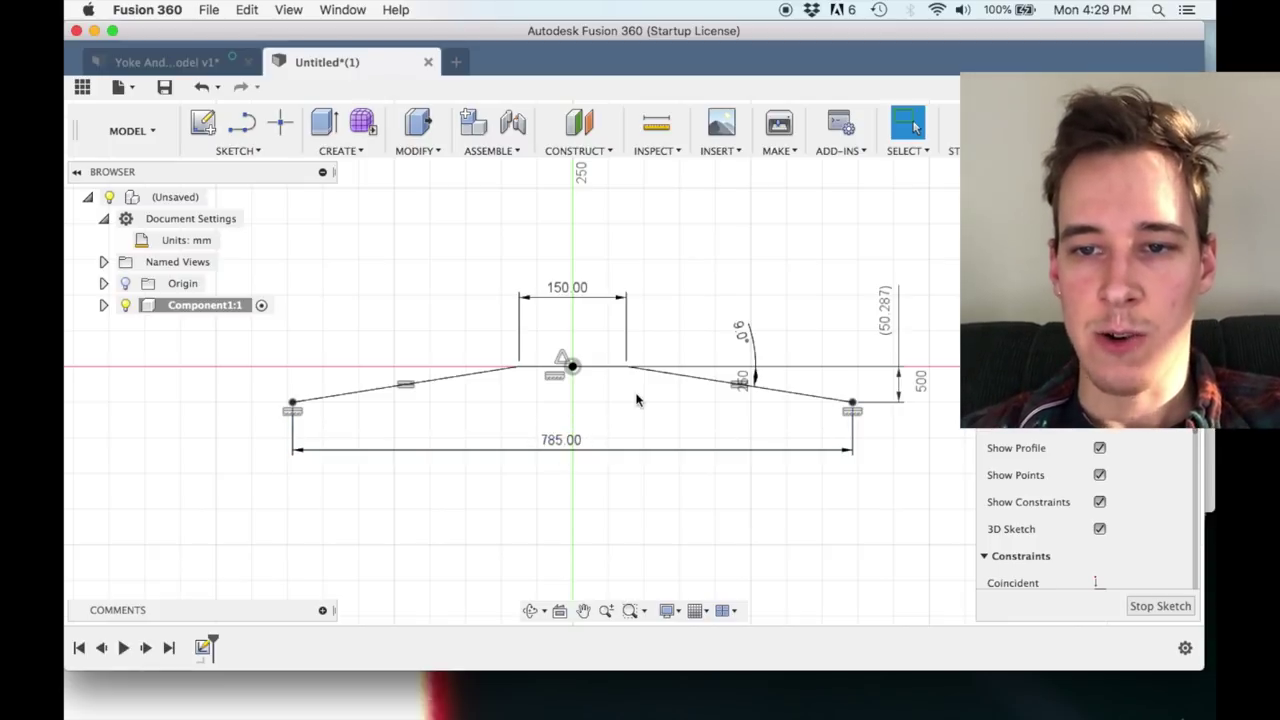
pyautogui.moveTo(740, 334); pyautogui.dragTo(755, 337)
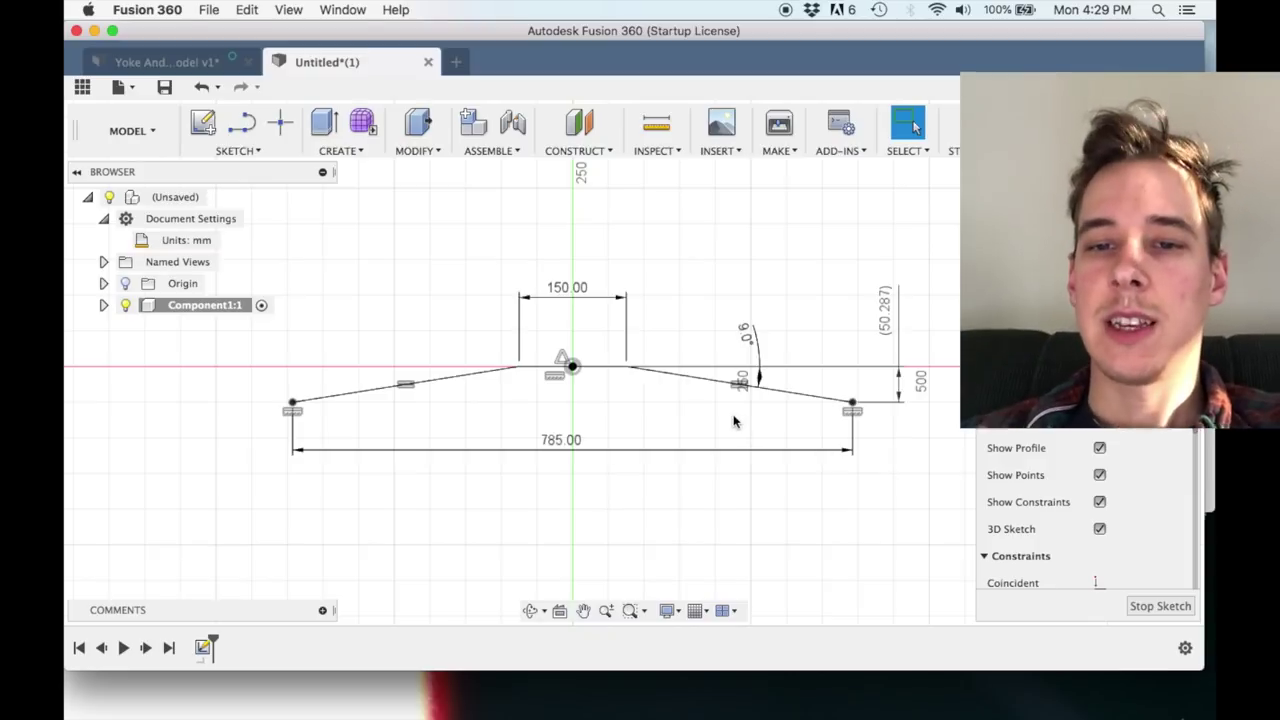
# Set the width of the handlebar sketch's straight center section to 250 mm.
pyautogui.doubleClick(568, 289)
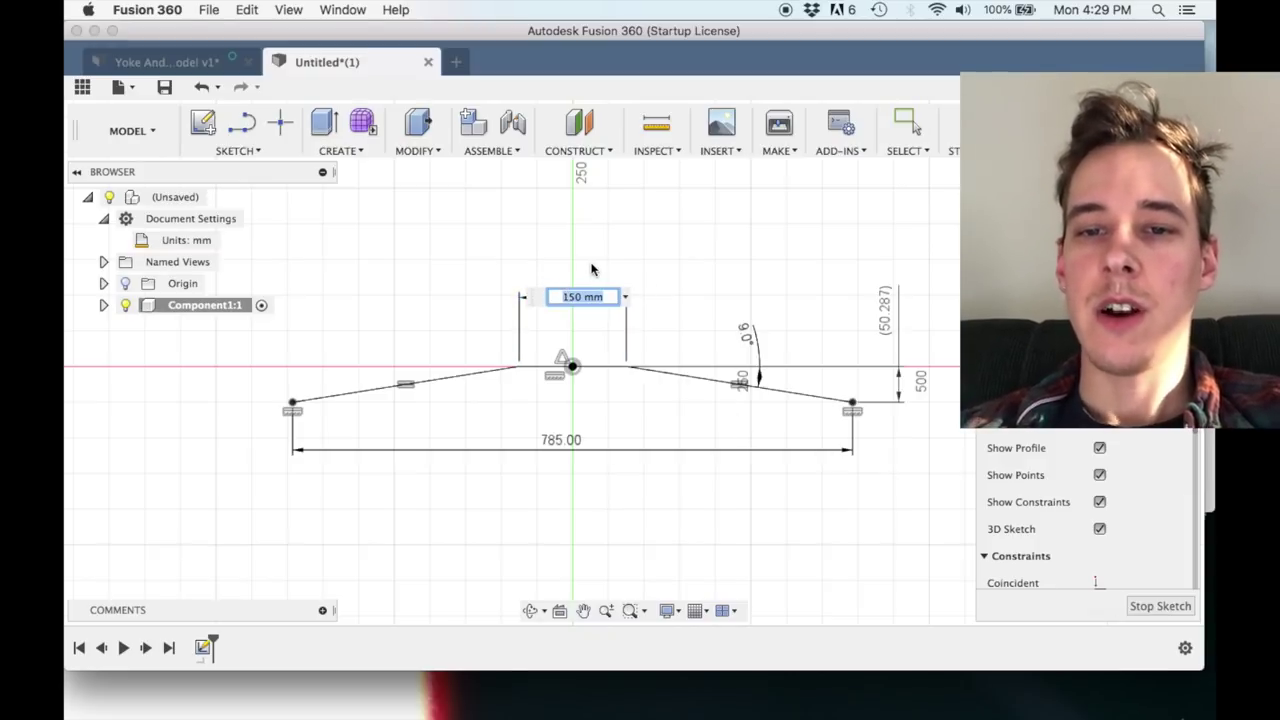
pyautogui.write('250')
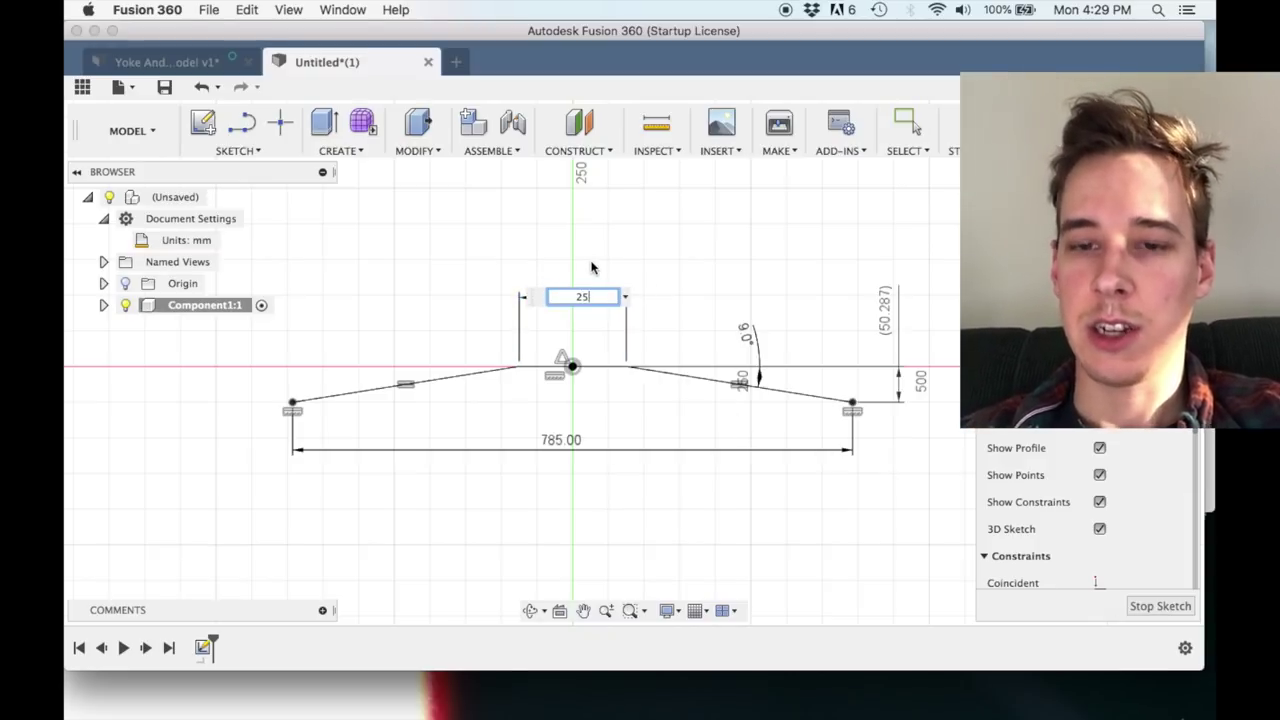
pyautogui.press('Return')
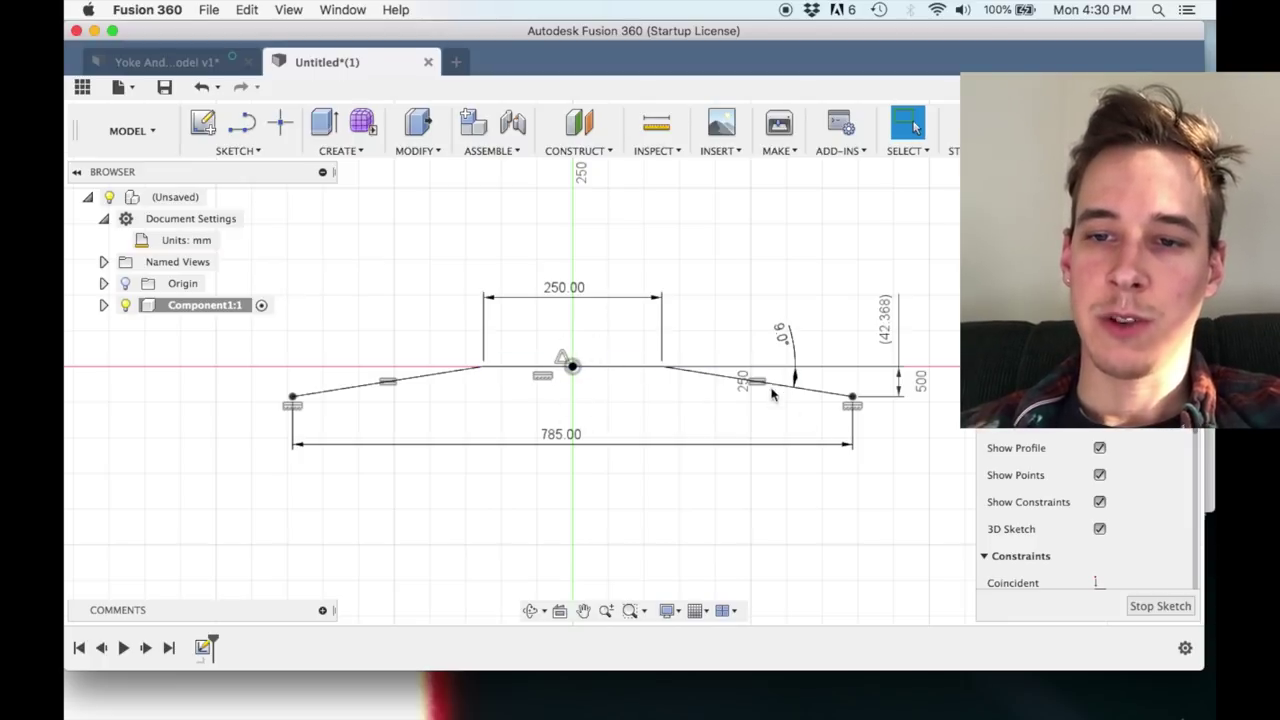
# Reposition the bend angle, overall width and end offset dimensions around the handlebar sketch.
pyautogui.click(786, 332)
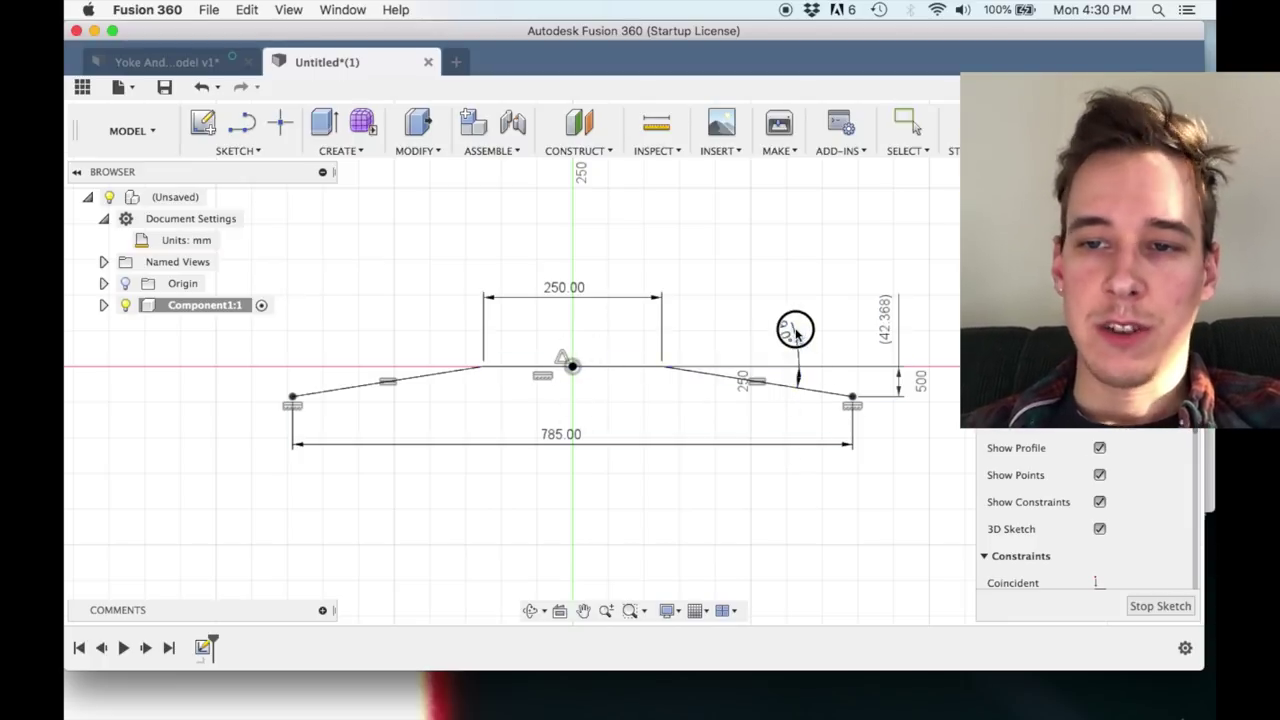
pyautogui.moveTo(561, 436); pyautogui.dragTo(566, 428)
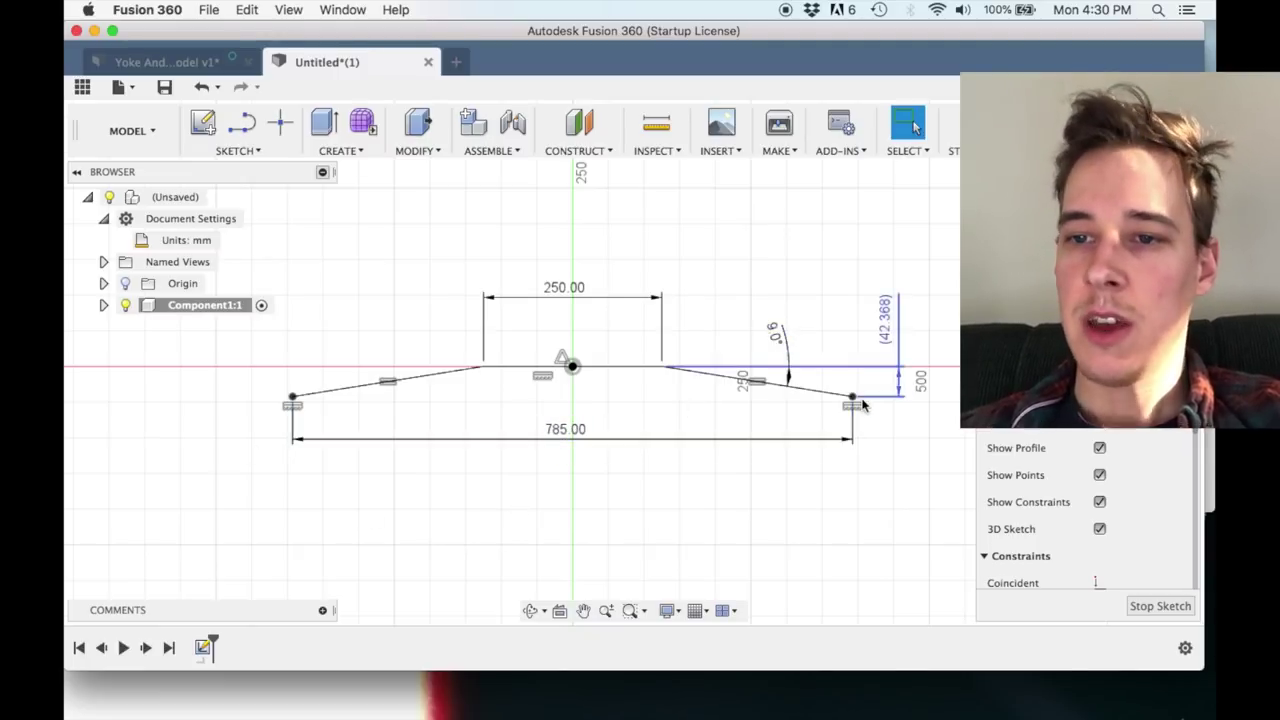
pyautogui.moveTo(885, 320)
pyautogui.mouseDown()
pyautogui.moveTo(883, 336)
pyautogui.moveTo(890, 318)
pyautogui.mouseUp()
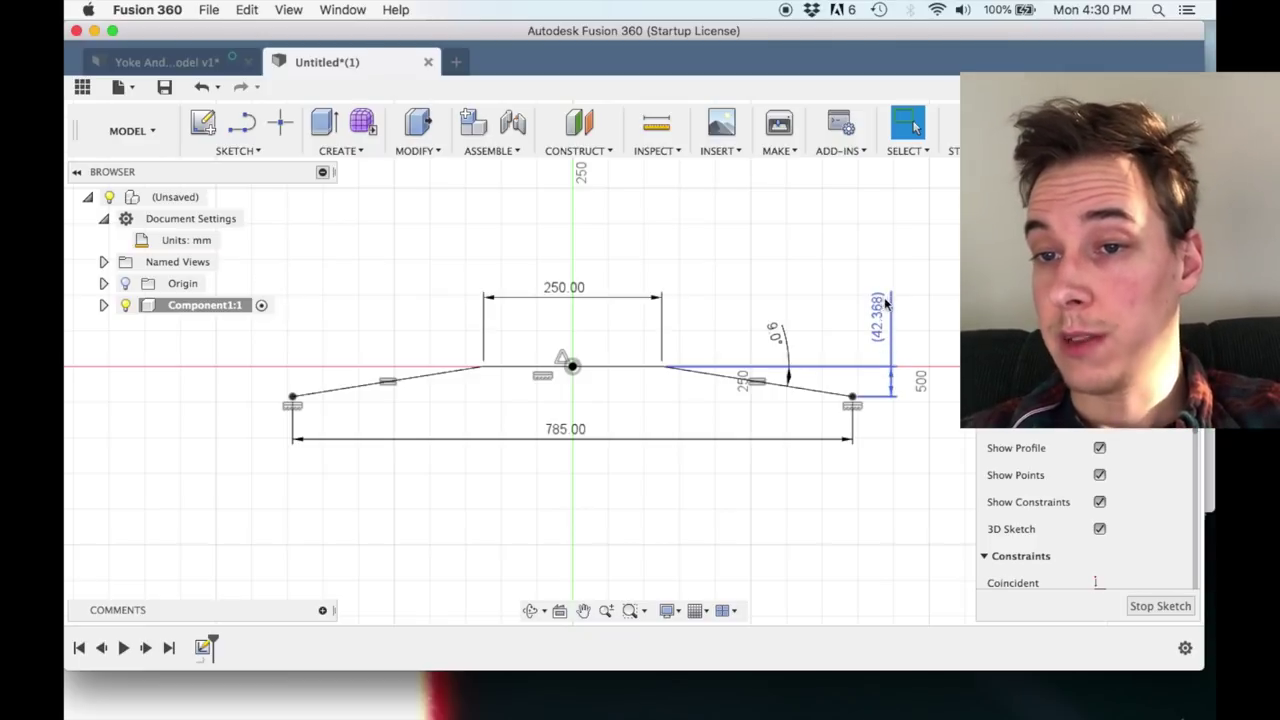
# Set the width of the handlebar sketch's straight center section to 175 mm.
pyautogui.doubleClick(561, 286)
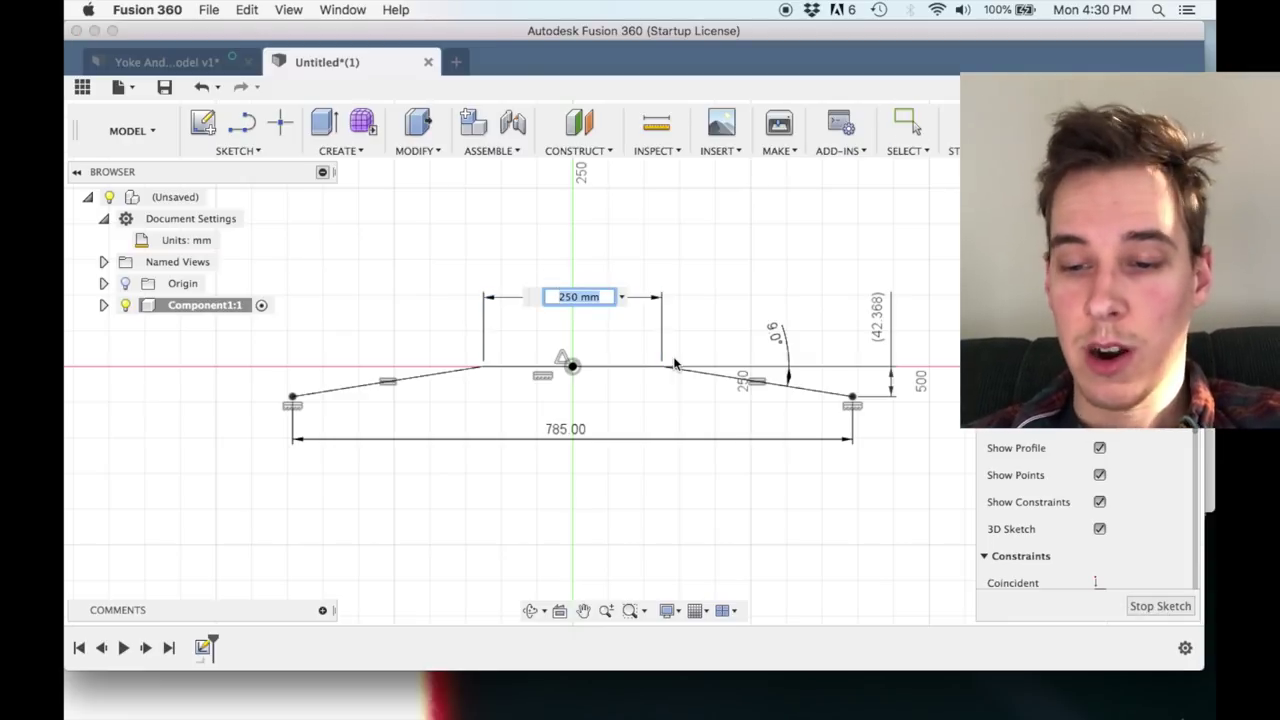
pyautogui.write('175')
pyautogui.press('Return')
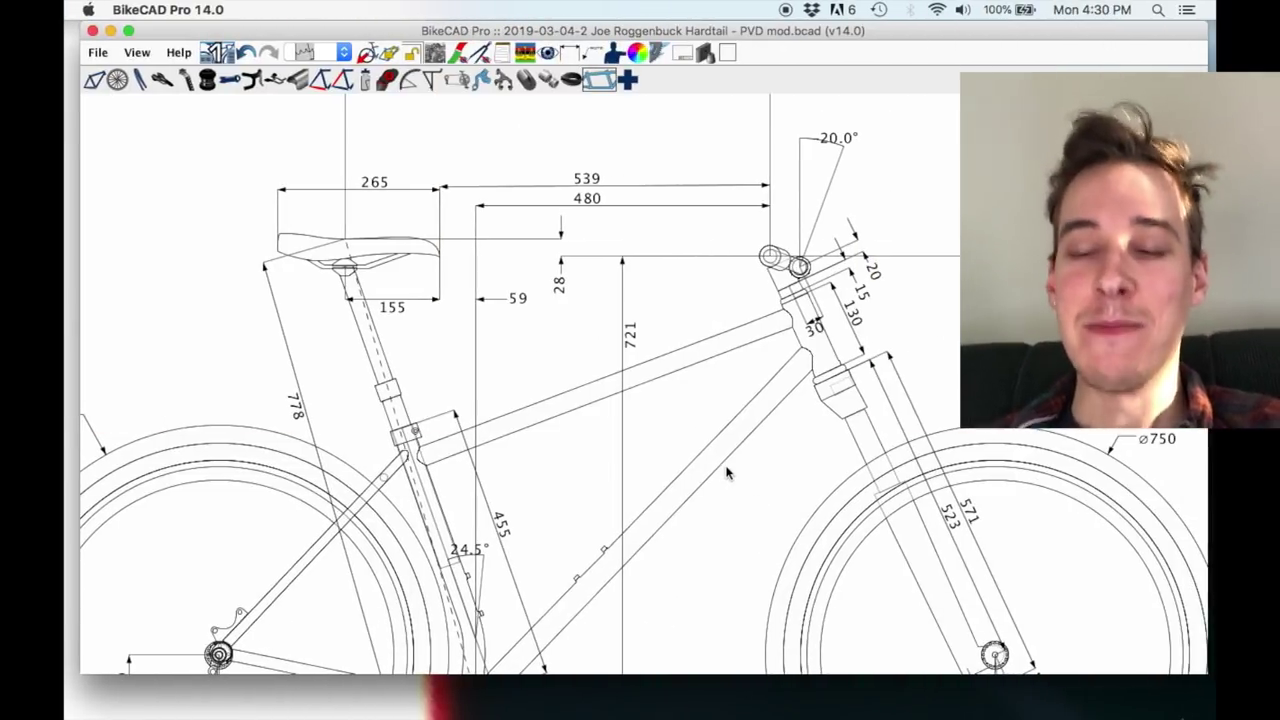
# Examine the fit dimensions around the handlebar and the saddle's reference point above the seatpost in BikeCAD Pro.
pyautogui.scroll(-2, 728, 472)
pyautogui.moveTo(726, 460); pyautogui.dragTo(750, 407)
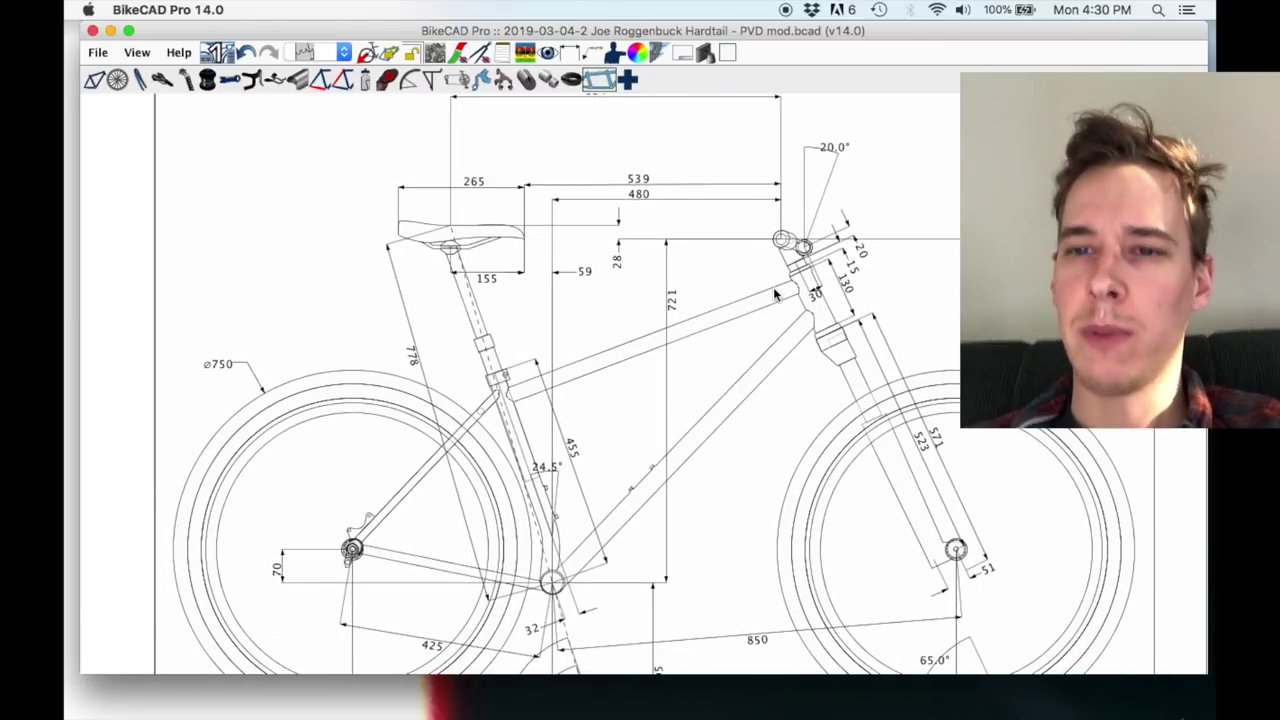
pyautogui.scroll(2, 800, 265)
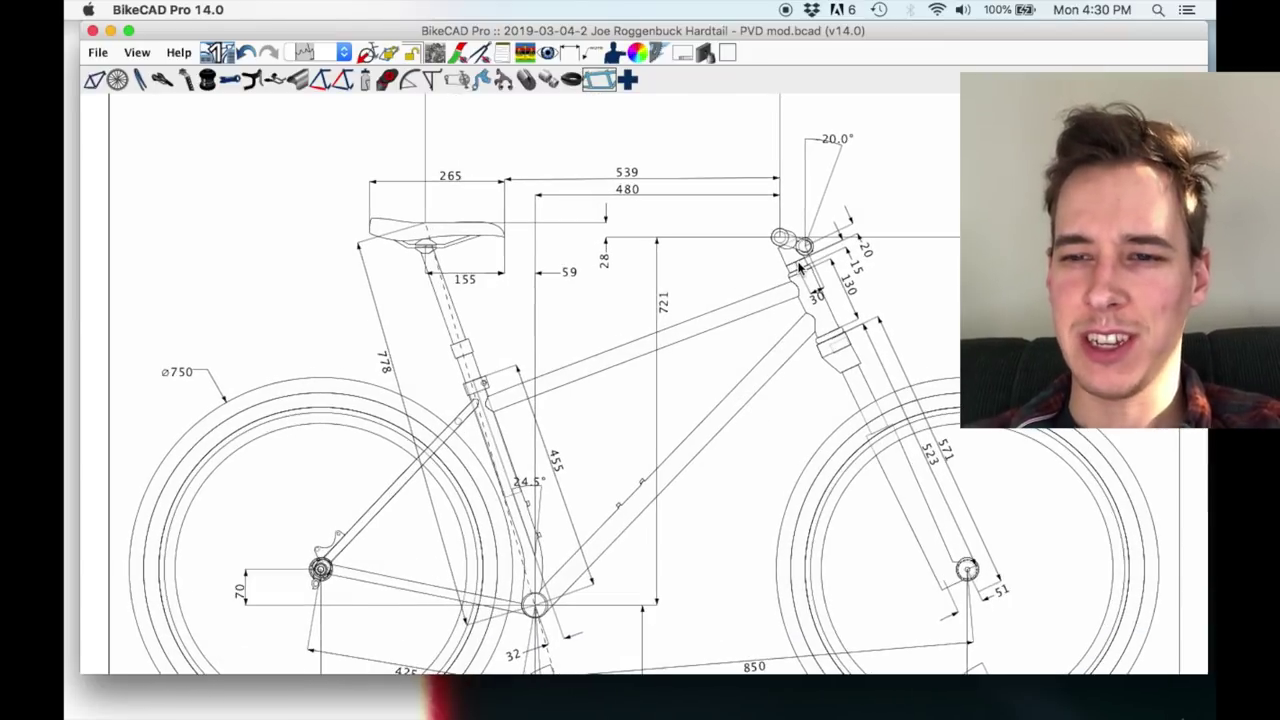
pyautogui.moveTo(723, 363); pyautogui.dragTo(812, 290)
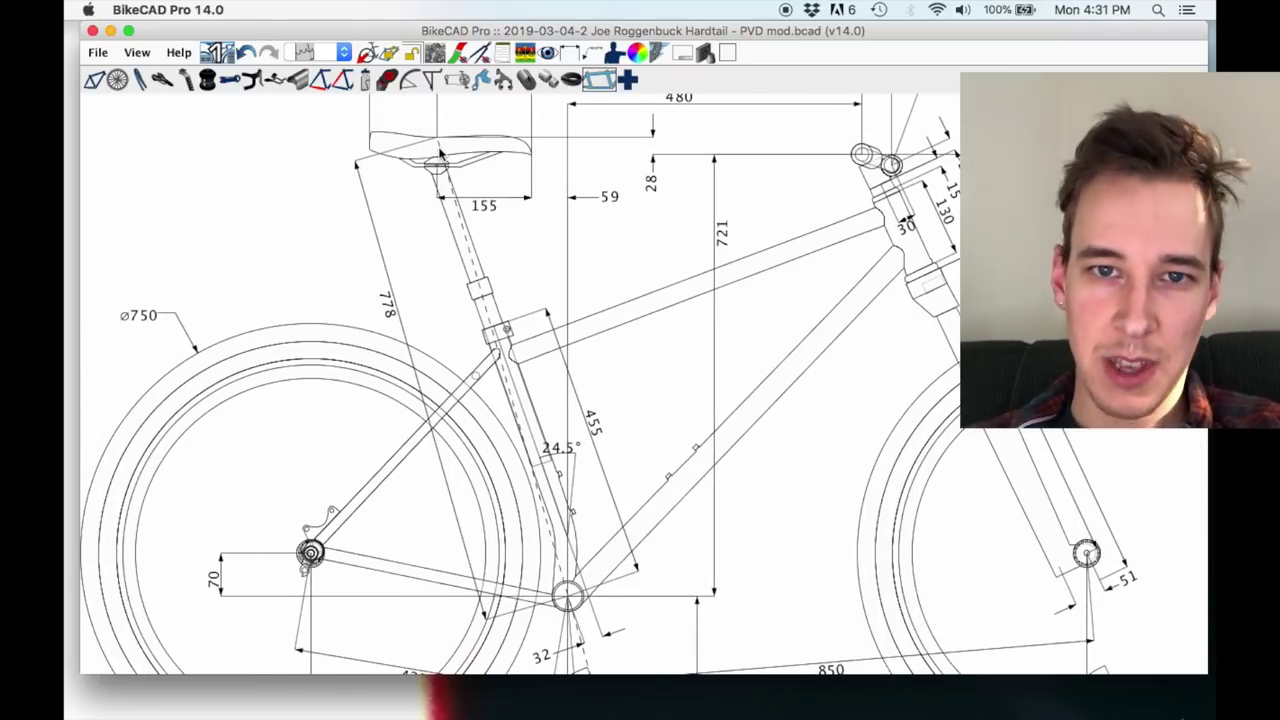
pyautogui.scroll(-2, 440, 152)
pyautogui.moveTo(439, 149); pyautogui.dragTo(491, 271)
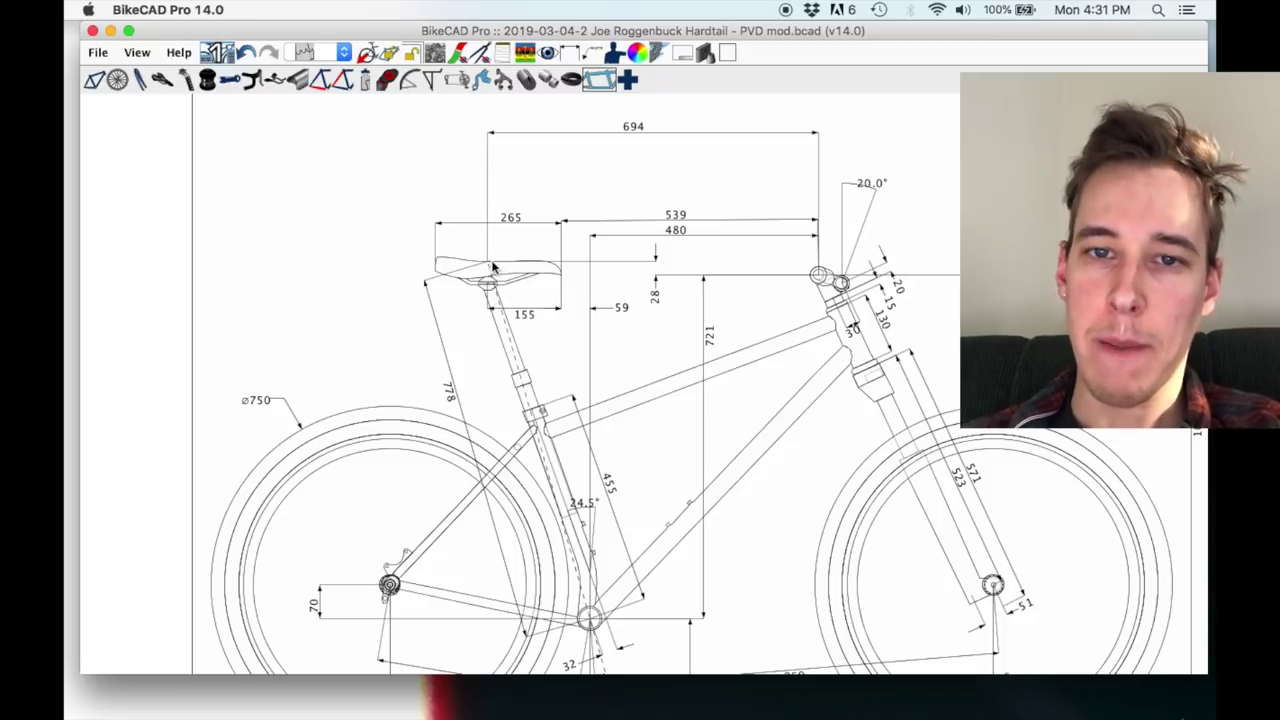
pyautogui.scroll(10, 488, 265)
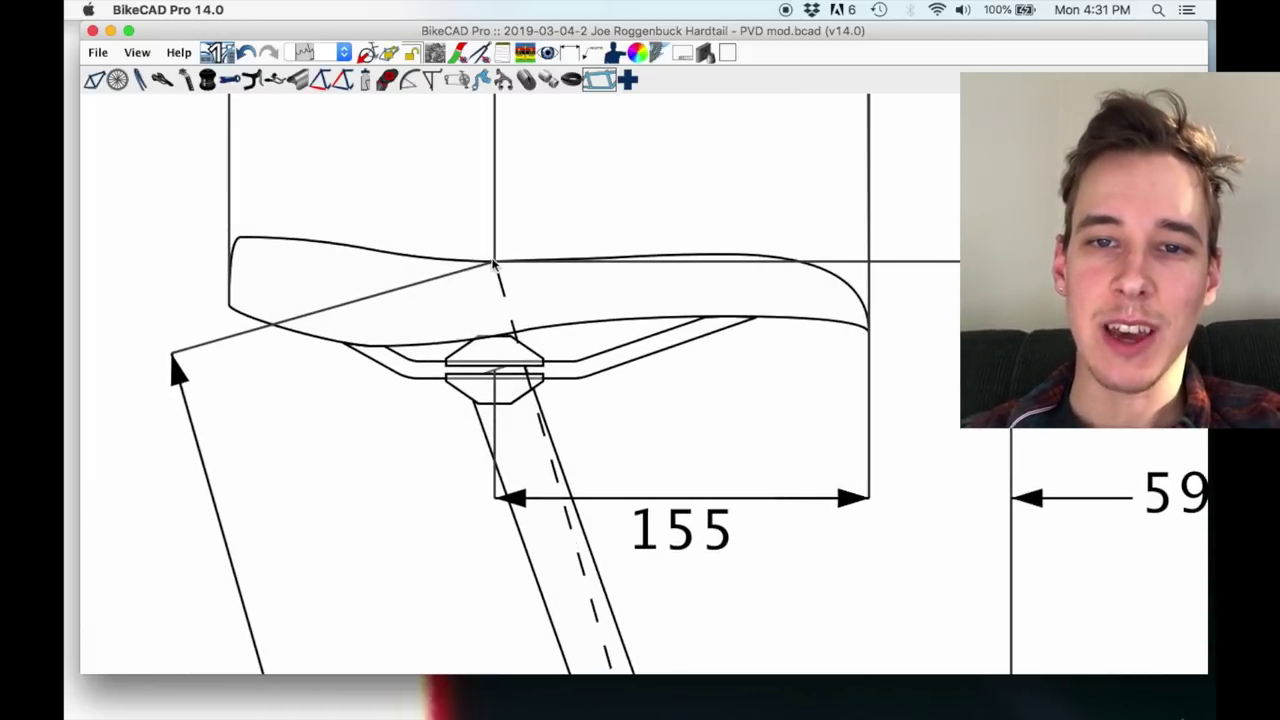
pyautogui.scroll(-3, 492, 263)
pyautogui.scroll(-4, 575, 353)
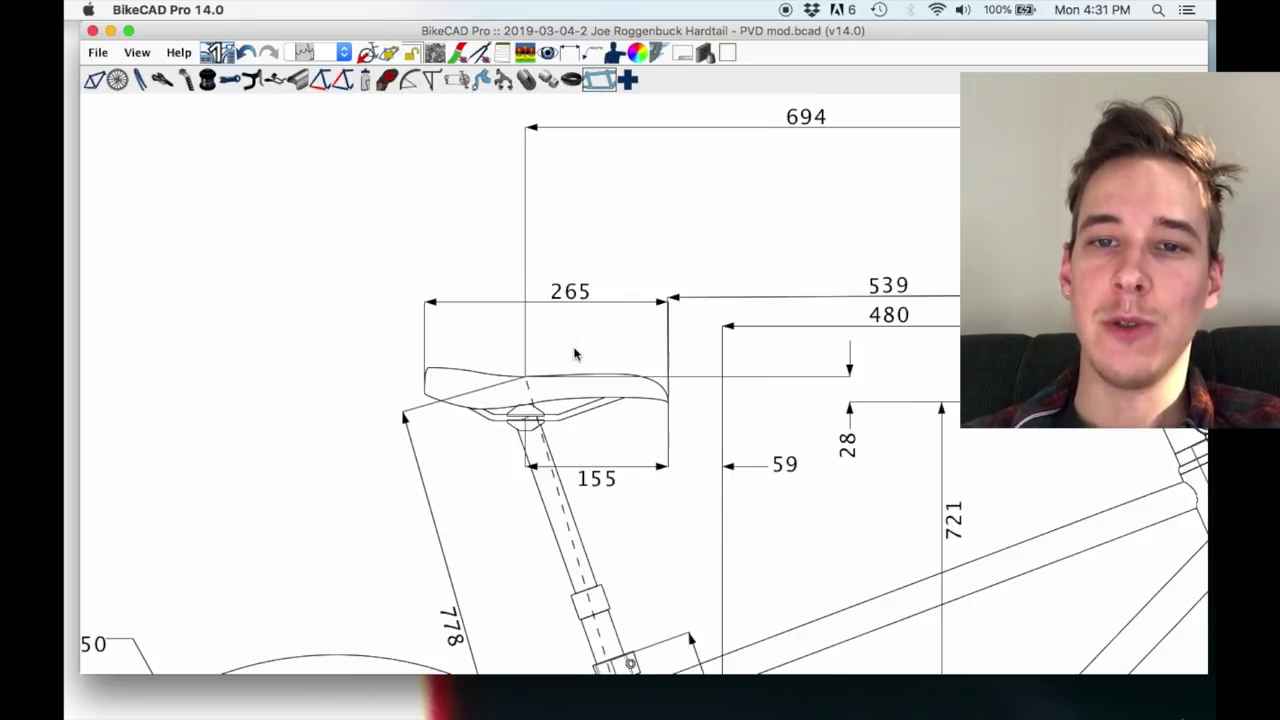
pyautogui.scroll(-1, 575, 353)
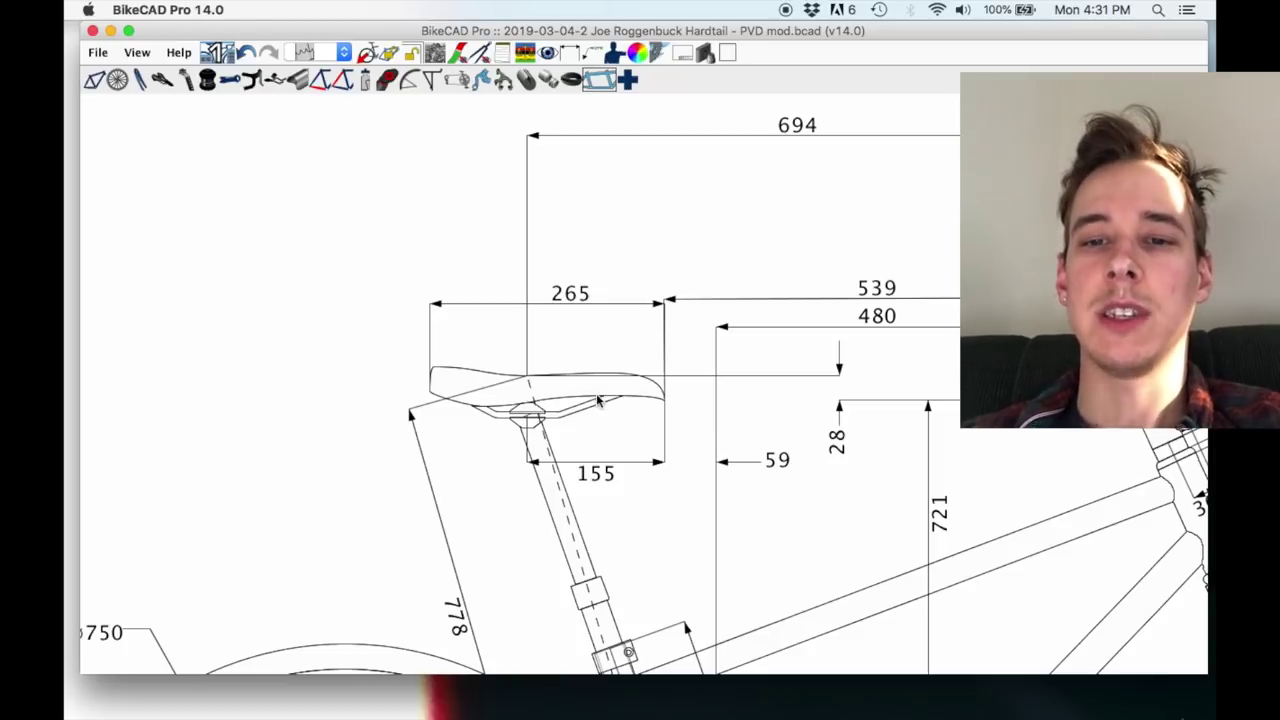
# Reposition the saddle length, saddle-center-to-handlebar and saddle-nose-to-handlebar dimensions above the bike.
pyautogui.moveTo(568, 293)
pyautogui.mouseDown()
pyautogui.moveTo(566, 251)
pyautogui.moveTo(568, 270)
pyautogui.mouseUp()
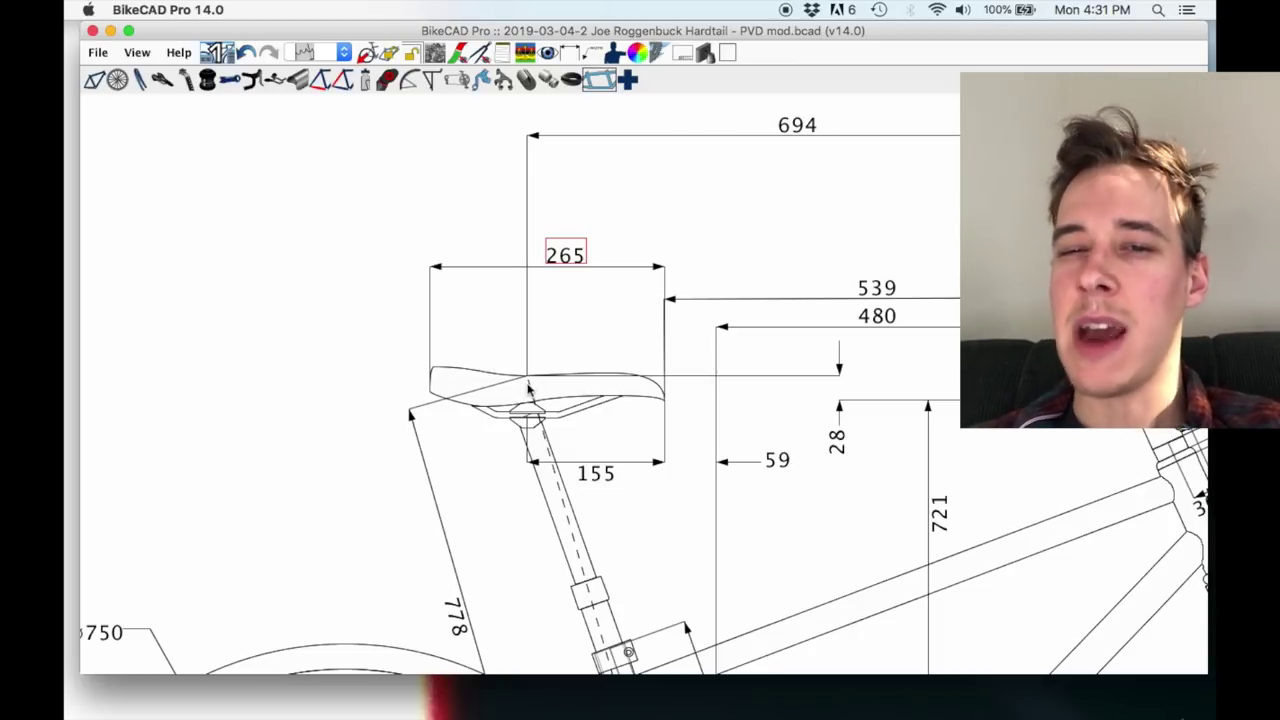
pyautogui.scroll(-5, 527, 389)
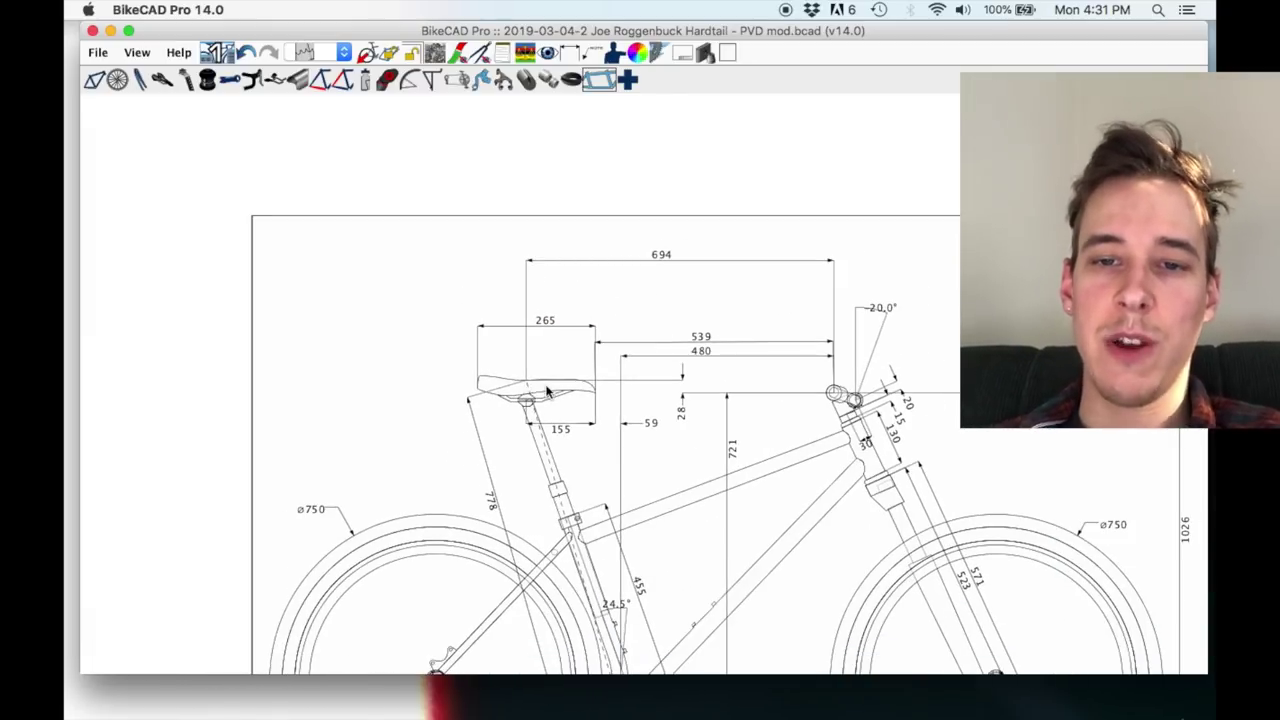
pyautogui.scroll(-1, 526, 357)
pyautogui.moveTo(641, 231); pyautogui.dragTo(629, 268)
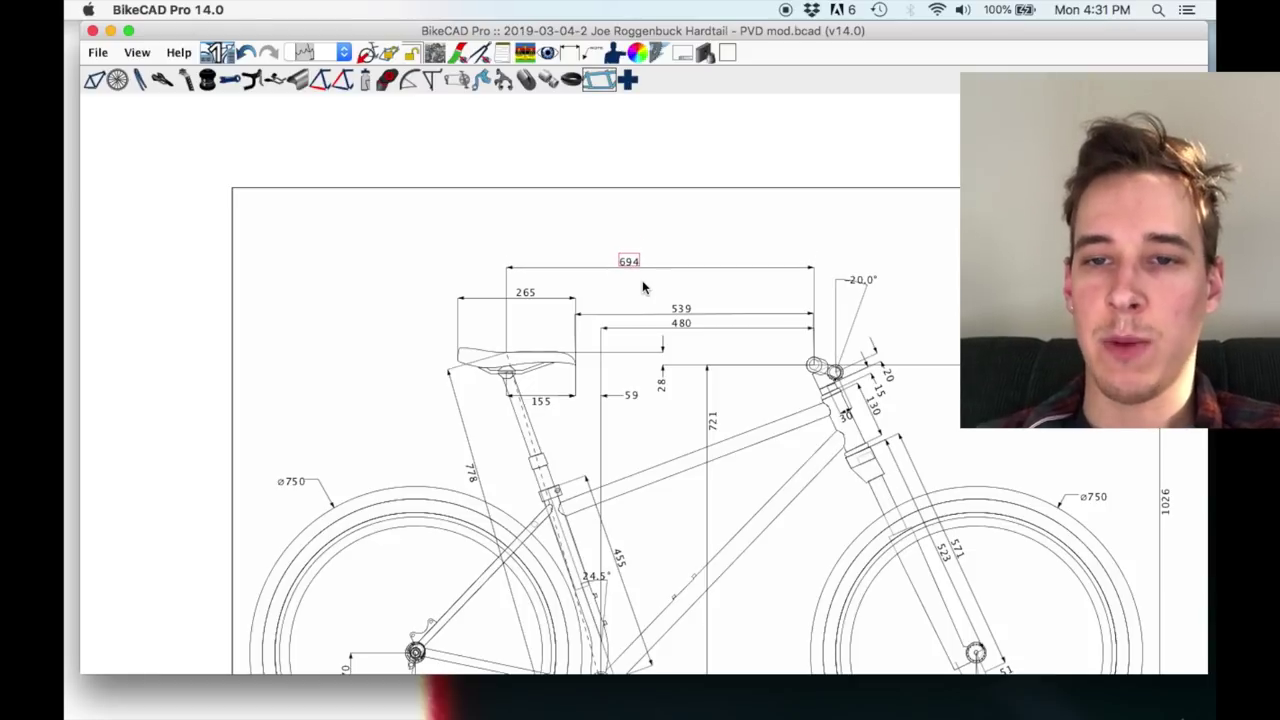
pyautogui.scroll(-1, 642, 280)
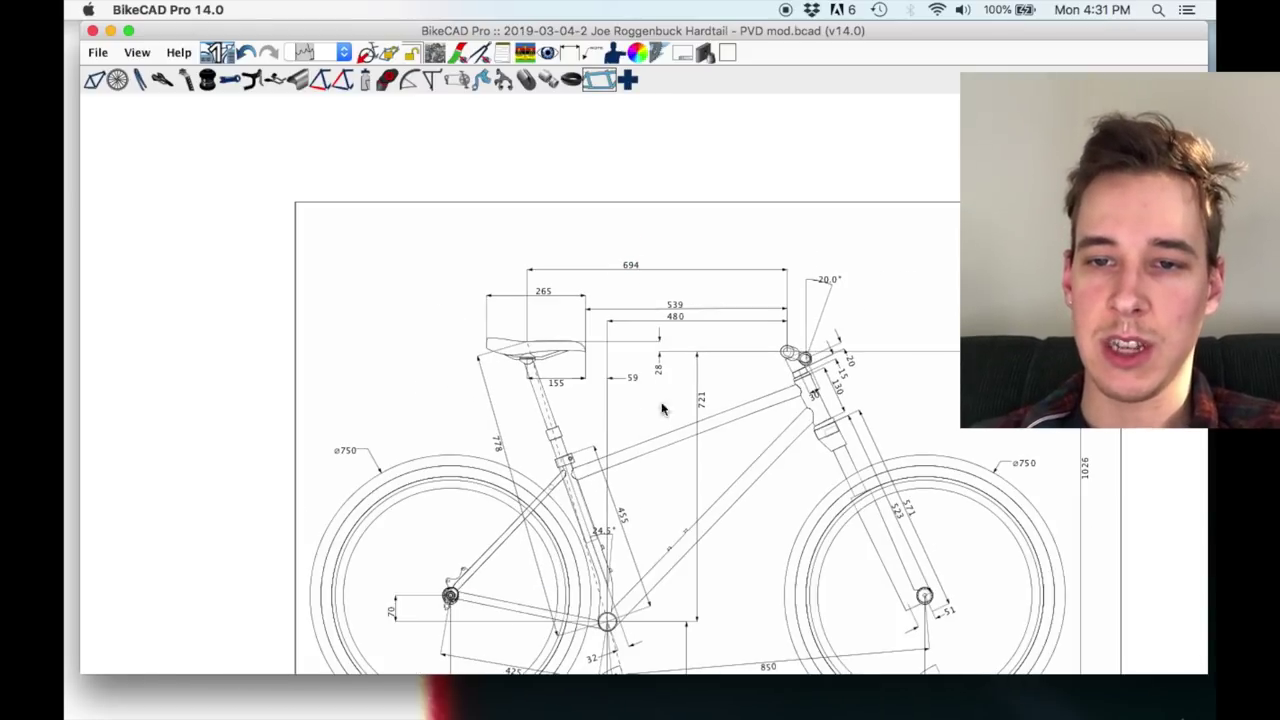
pyautogui.moveTo(663, 426); pyautogui.dragTo(634, 417)
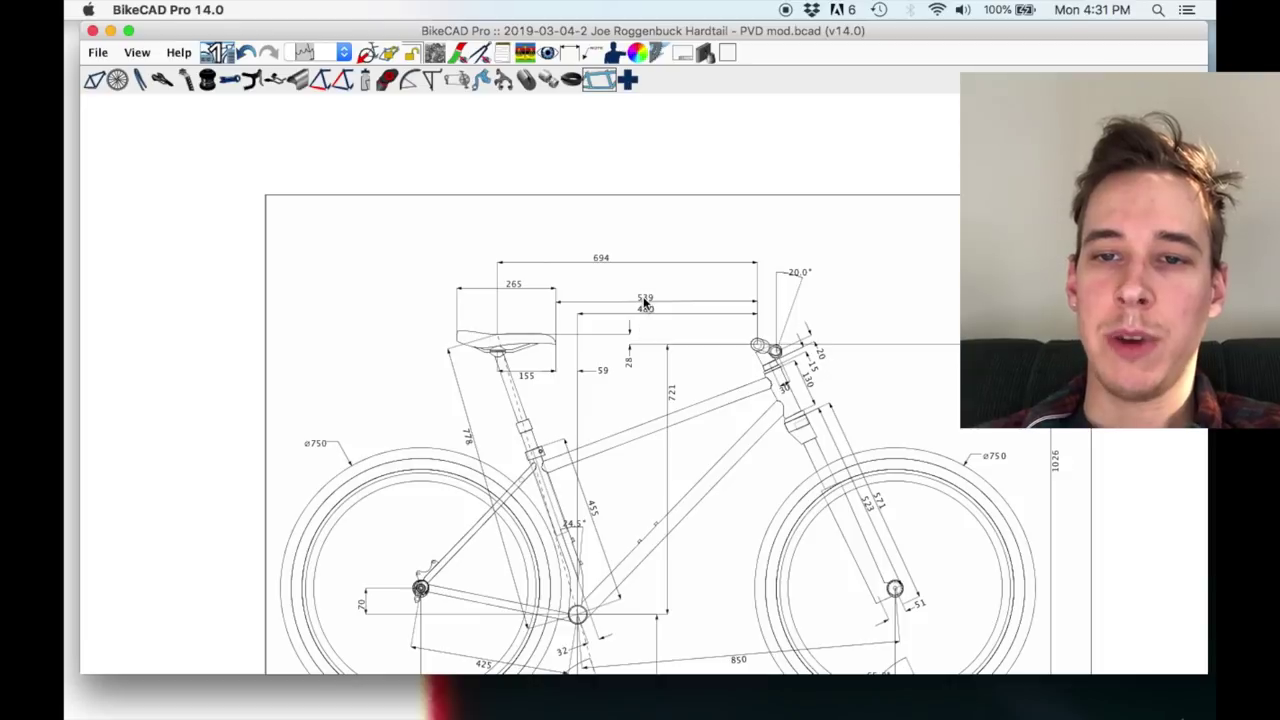
pyautogui.moveTo(645, 302)
pyautogui.mouseDown()
pyautogui.moveTo(643, 290)
pyautogui.moveTo(644, 304)
pyautogui.mouseUp()
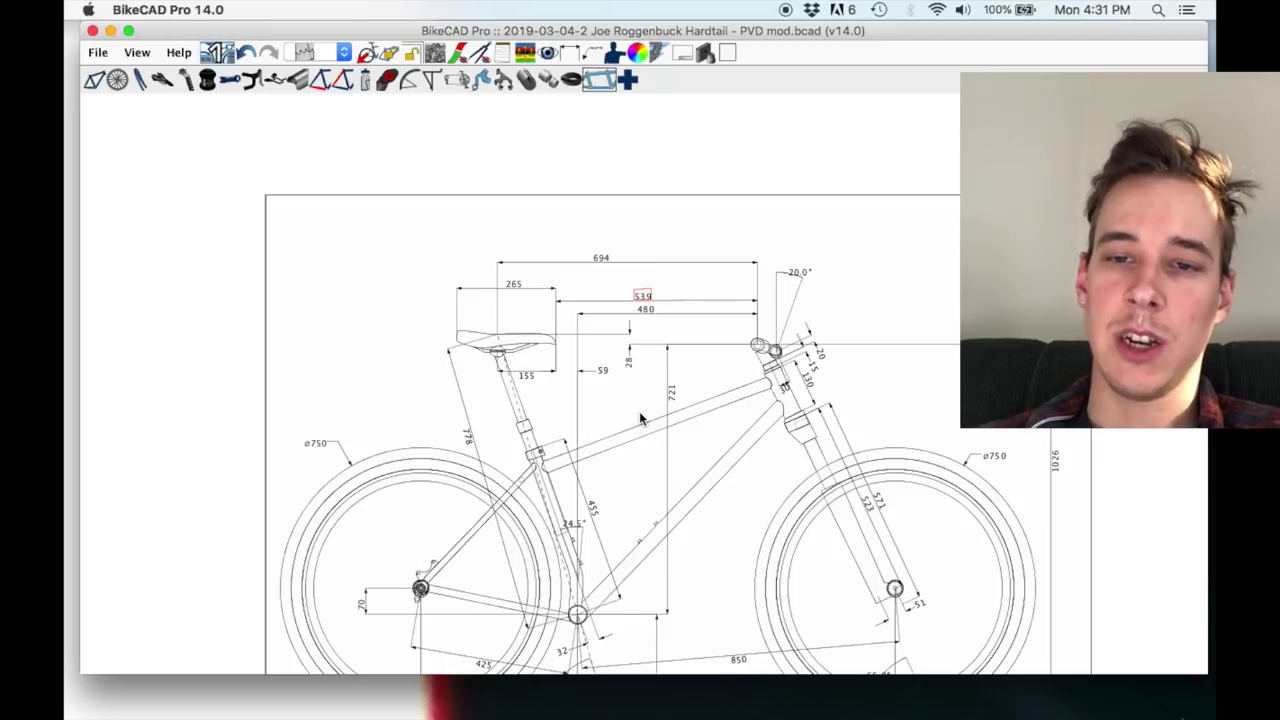
pyautogui.moveTo(640, 414); pyautogui.dragTo(626, 374)
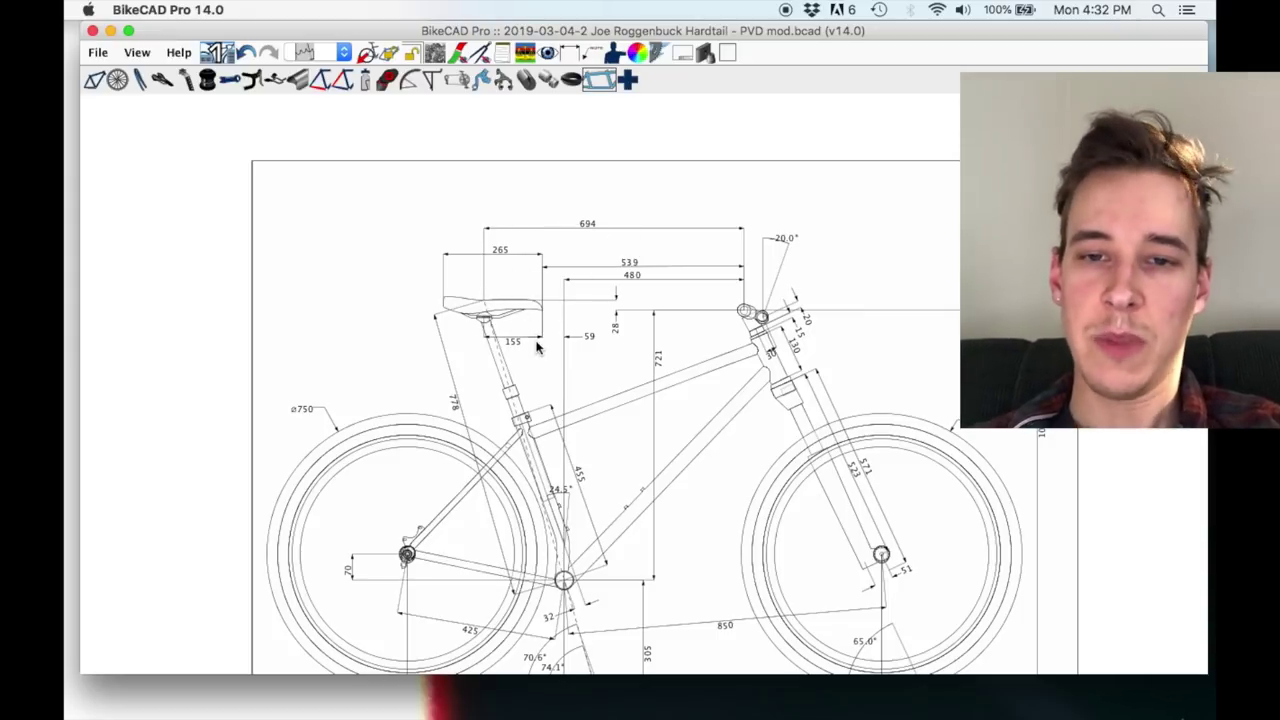
pyautogui.scroll(-2, 550, 320)
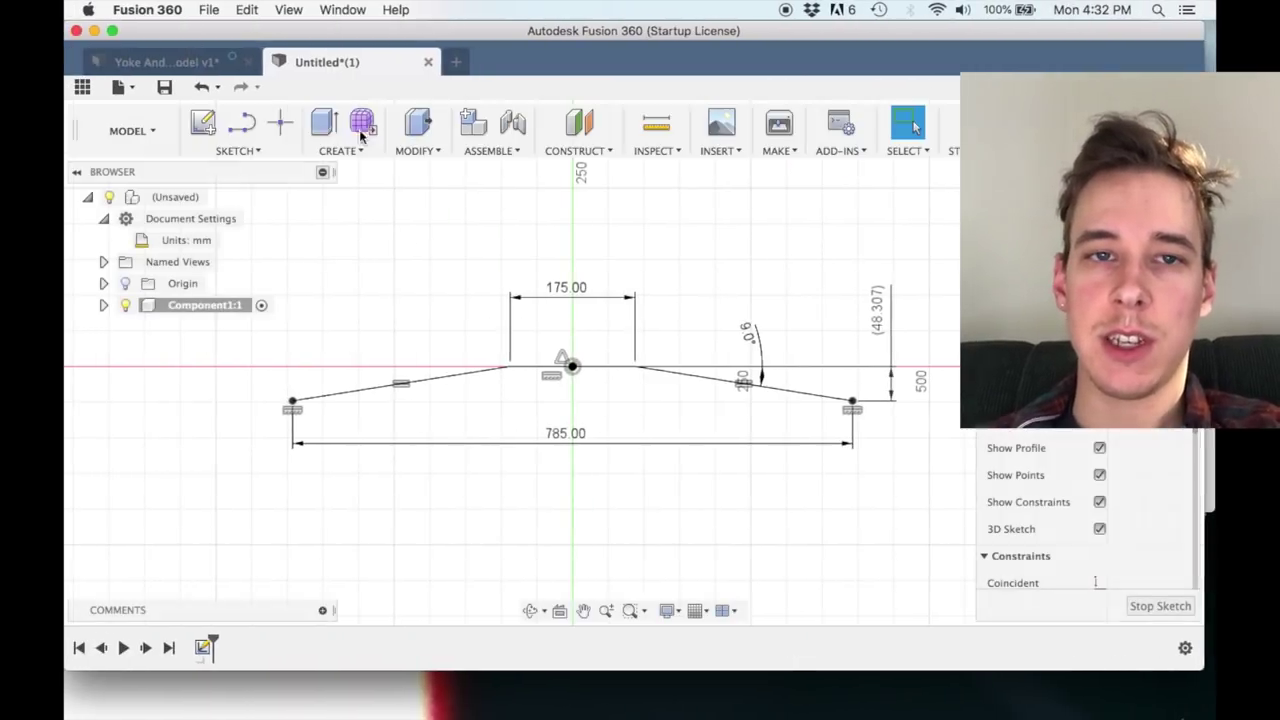
# Switch to the Yoke And Rear Model v1 document in Fusion 360 and hide Component4:1, the large disc.
pyautogui.click(208, 64)
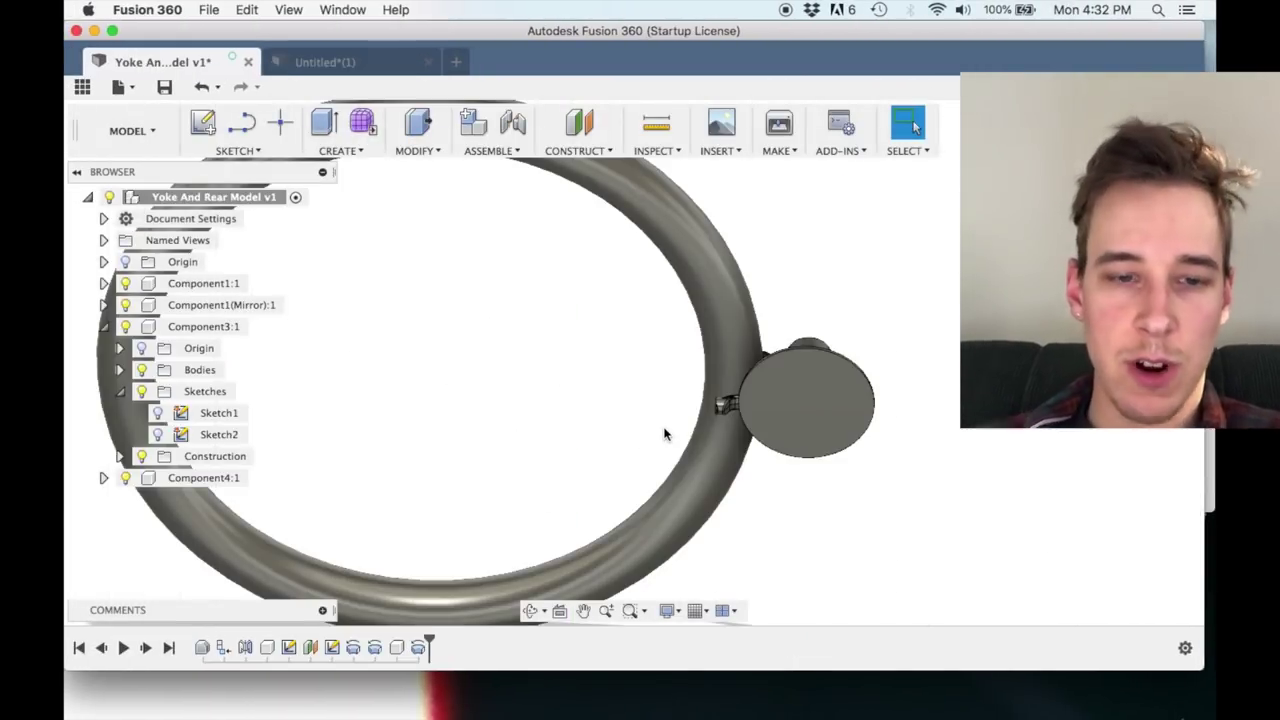
pyautogui.click(124, 480)
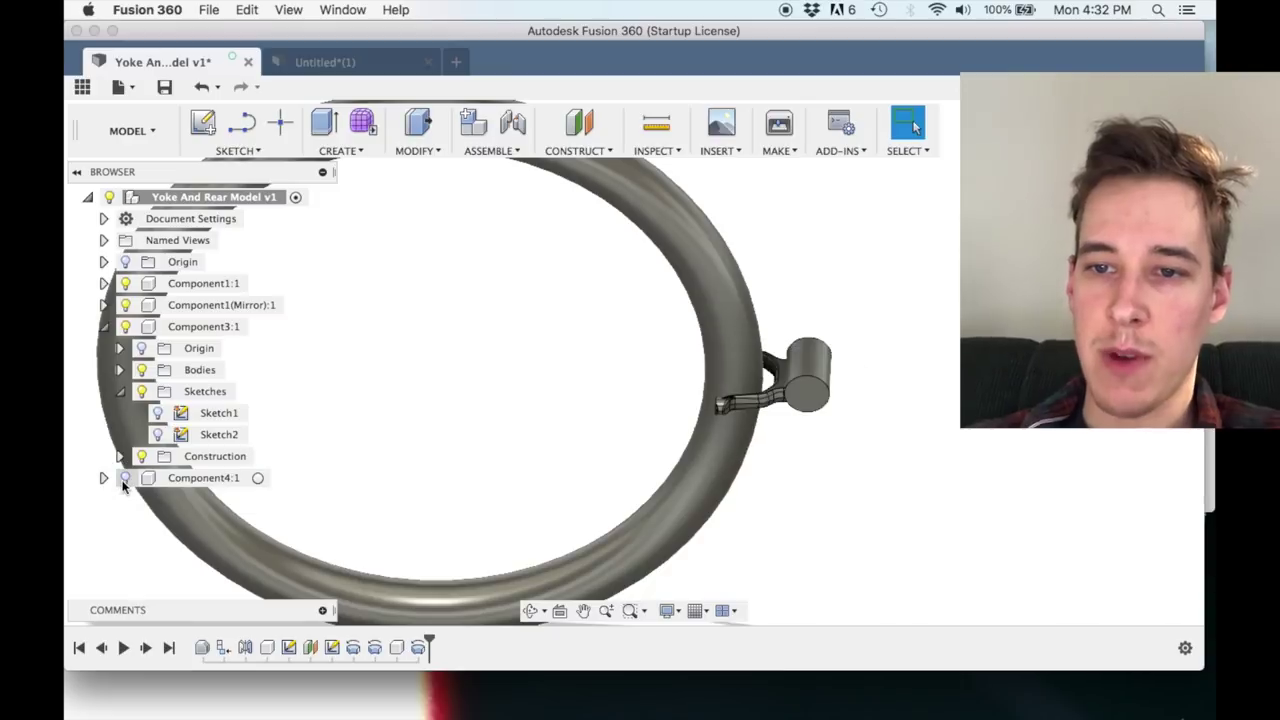
# Hide the tire, Component3:1, to view the yoke on its own, and show the tire again.
pyautogui.click(124, 327)
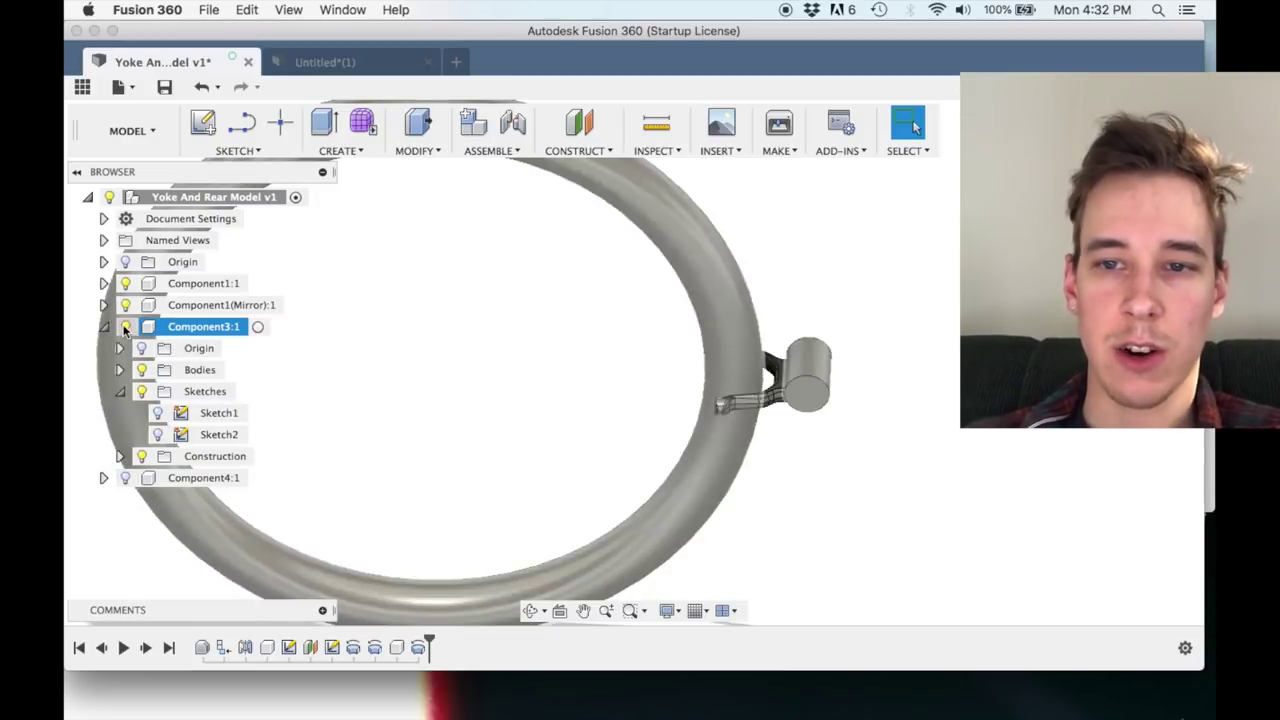
pyautogui.click(124, 327)
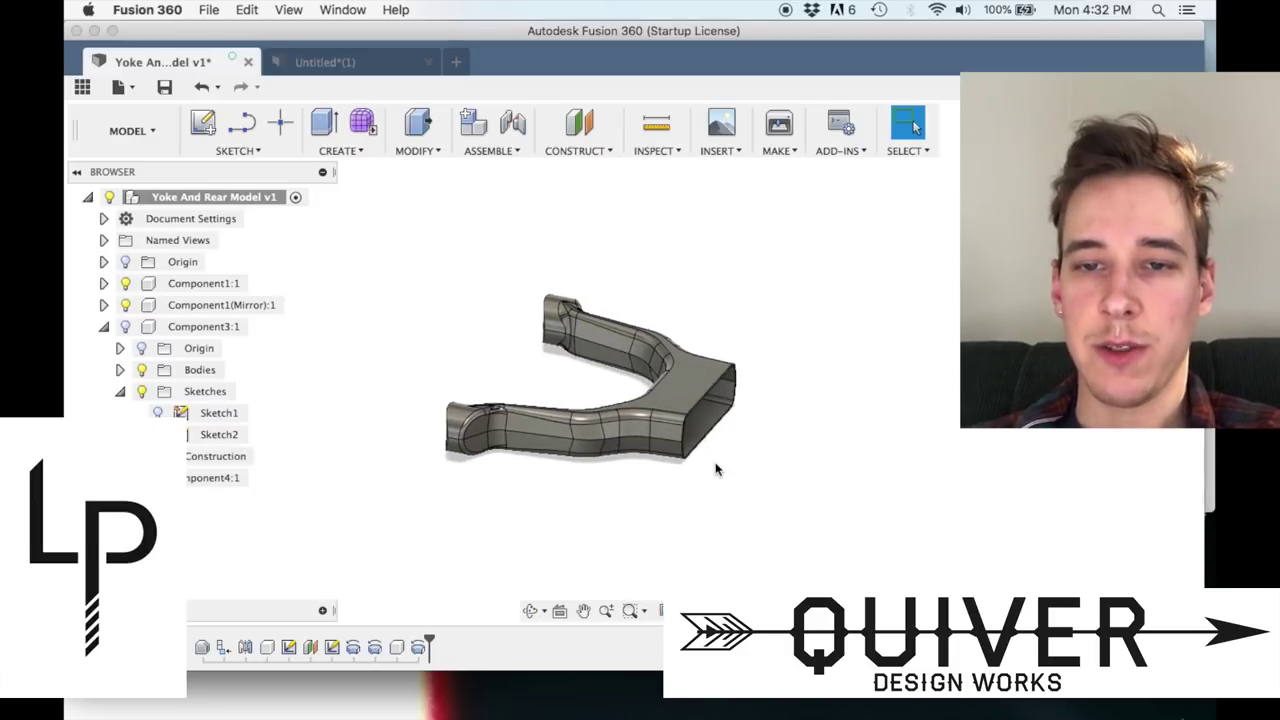
pyautogui.click(143, 328)
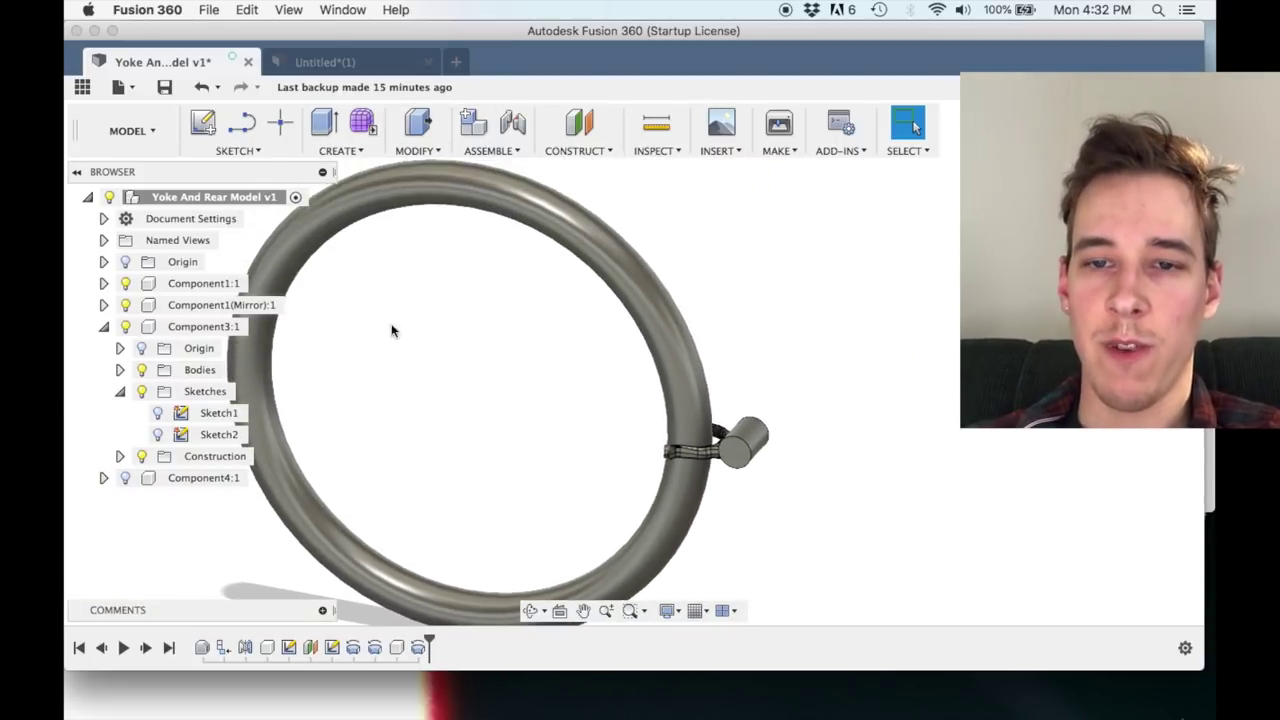
# Examine how the yoke fits between the rear tire and the bottom bracket shell from several angles.
pyautogui.scroll(5, 678, 400)
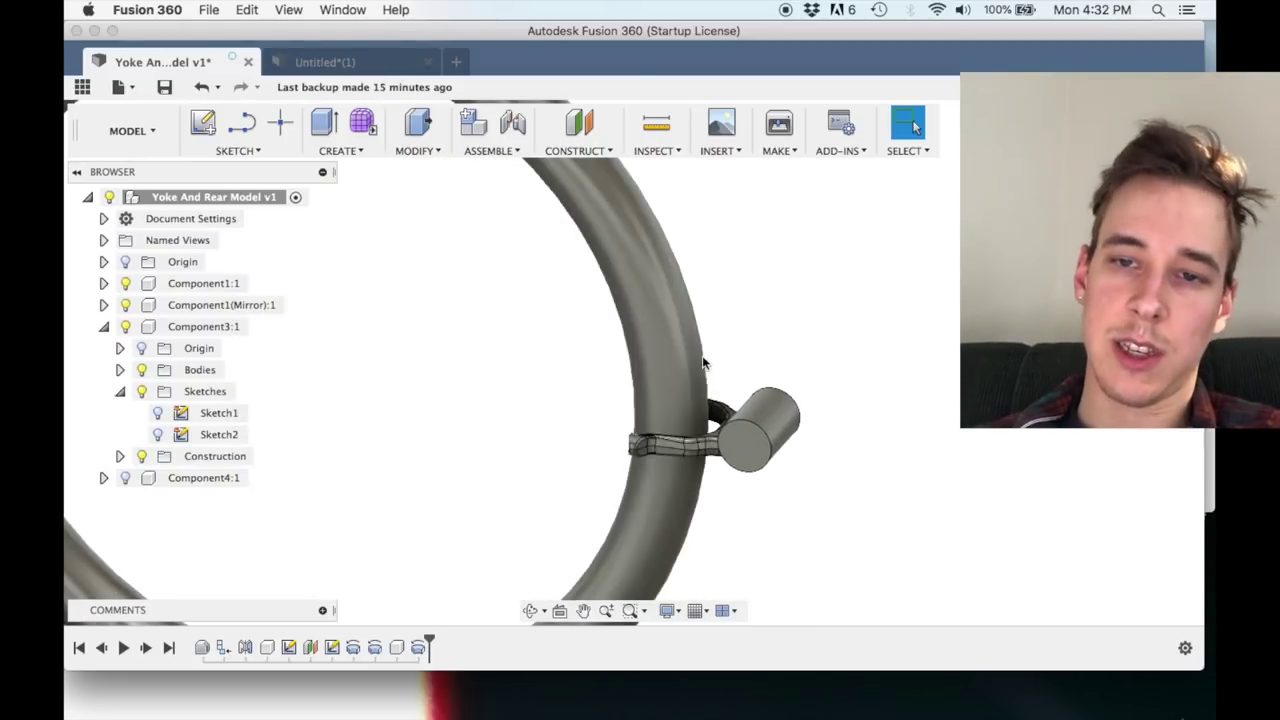
pyautogui.keyDown('shift'); pyautogui.scroll(-10, 696, 359); pyautogui.keyUp('shift')
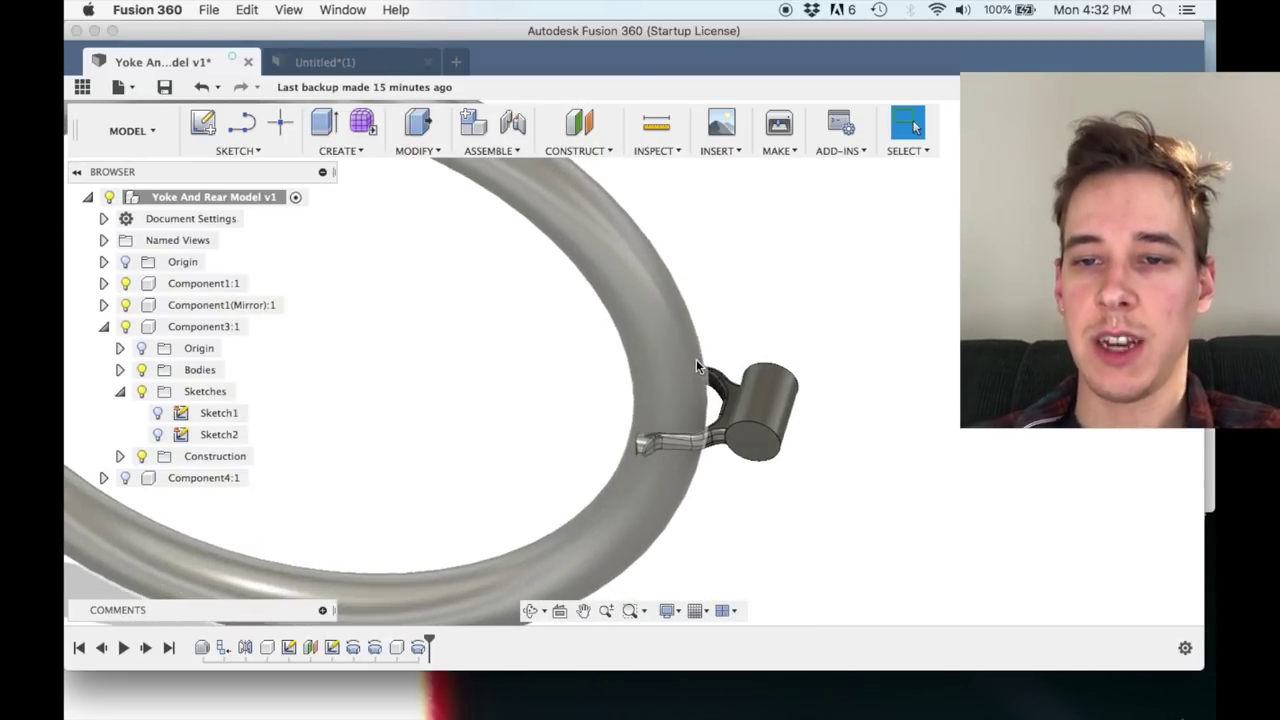
pyautogui.keyDown('shift'); pyautogui.scroll(-10, 679, 411); pyautogui.keyUp('shift')
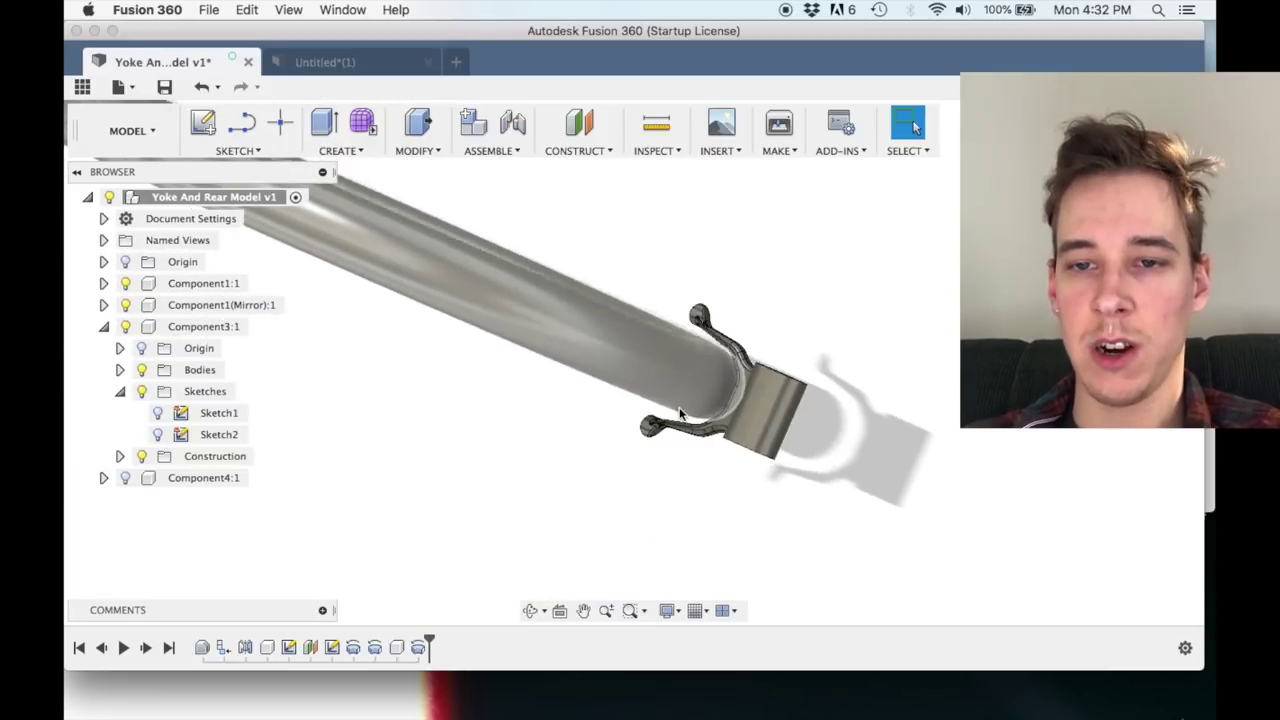
pyautogui.keyDown('shift'); pyautogui.scroll(-5, 679, 411); pyautogui.keyUp('shift')
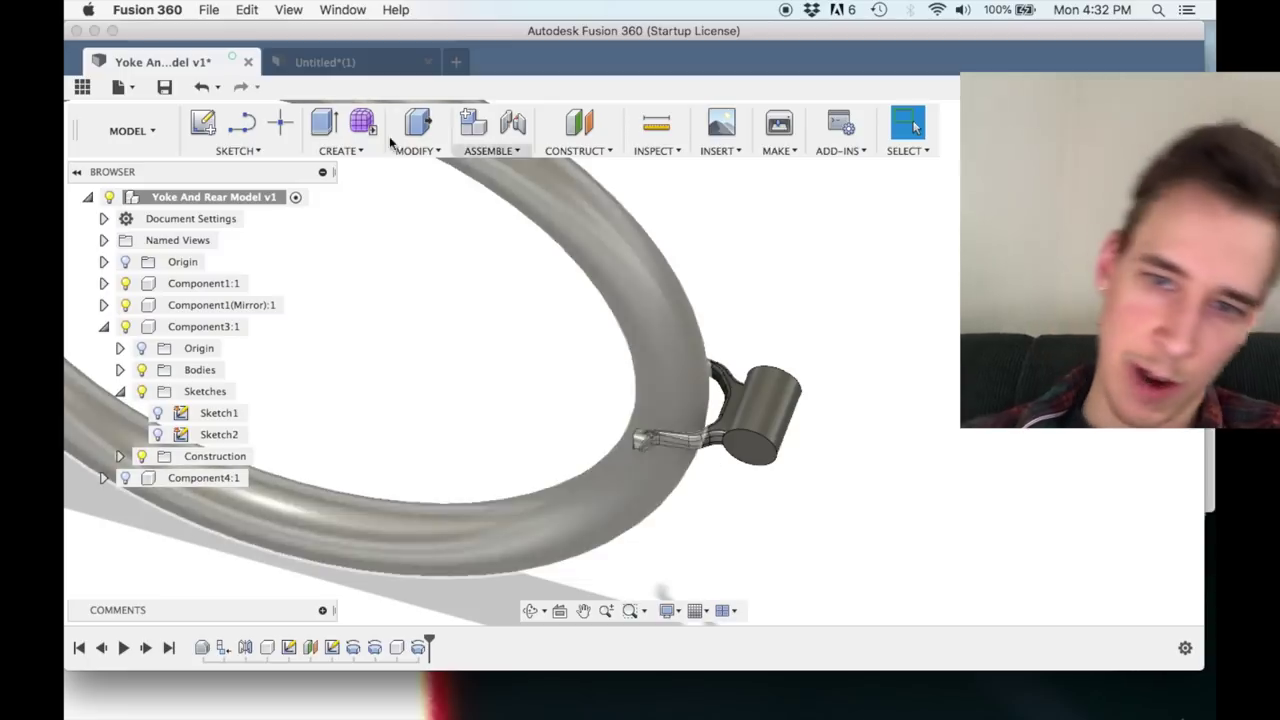
pyautogui.keyDown('shift'); pyautogui.scroll(-8, 659, 418); pyautogui.keyUp('shift')
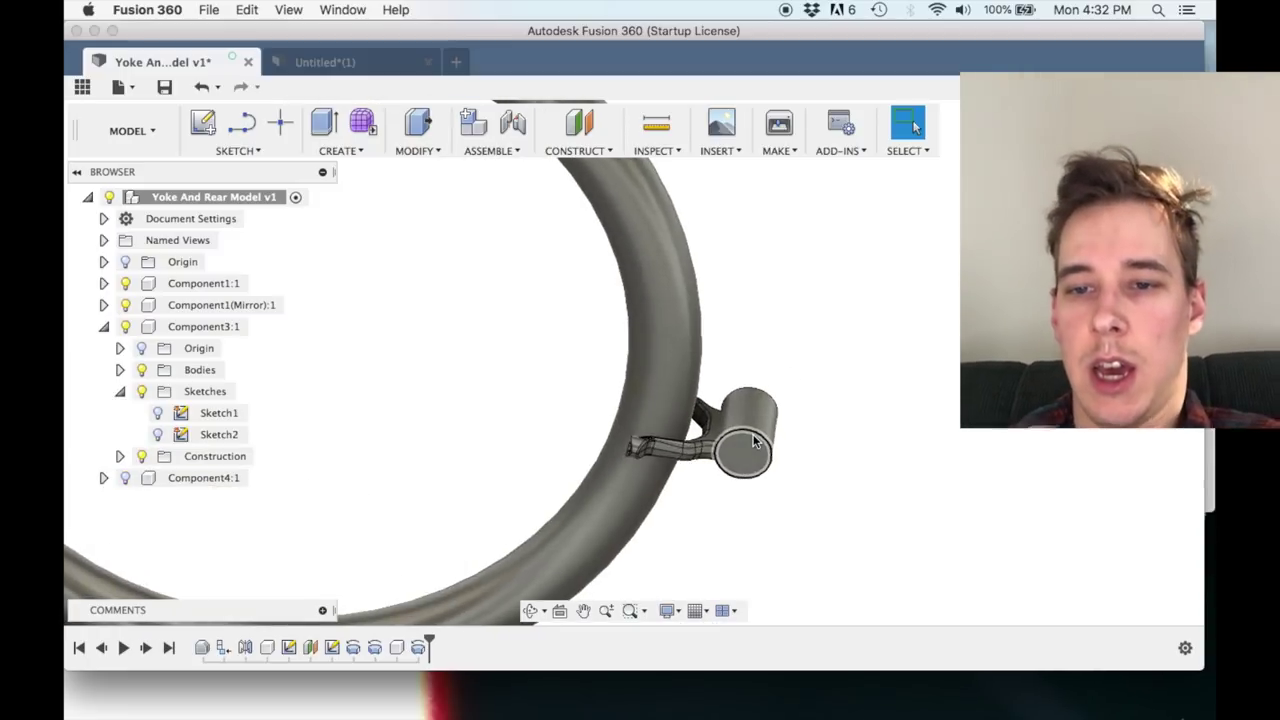
pyautogui.keyDown('shift'); pyautogui.scroll(-10, 754, 441); pyautogui.keyUp('shift')
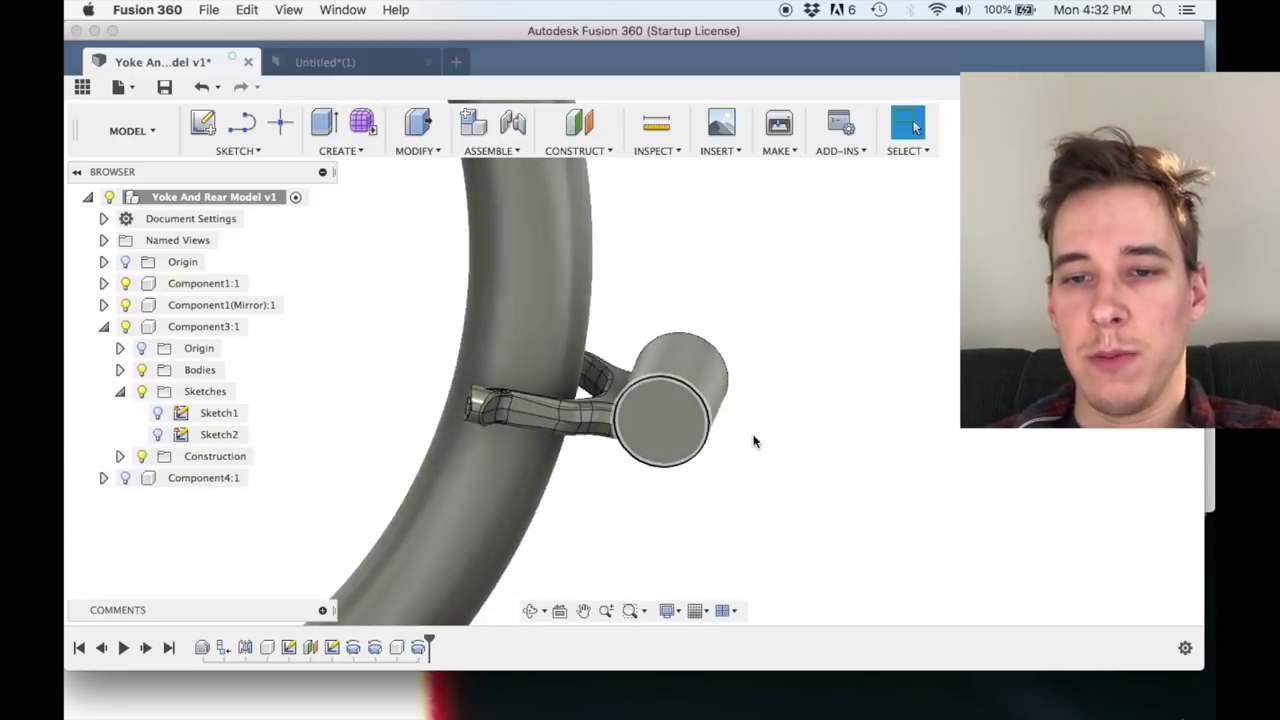
pyautogui.keyDown('shift'); pyautogui.scroll(-3, 750, 439); pyautogui.keyUp('shift')
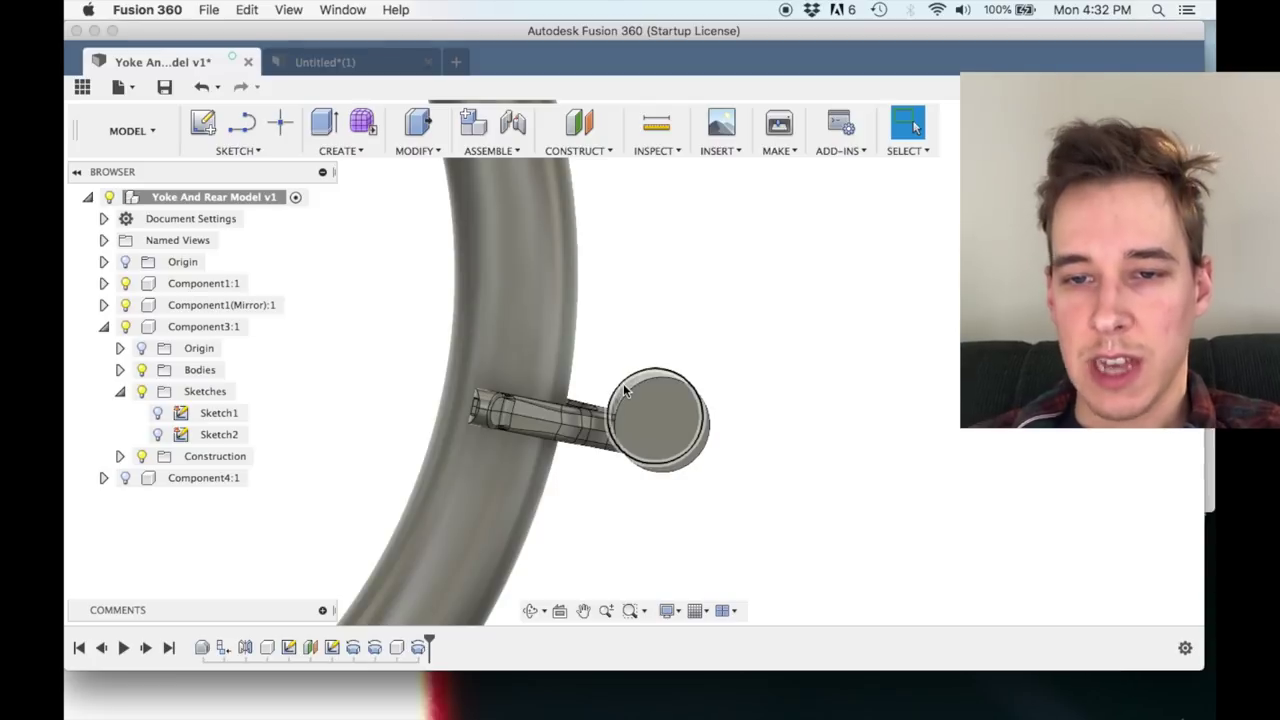
pyautogui.keyDown('shift'); pyautogui.scroll(-8, 602, 527); pyautogui.keyUp('shift')
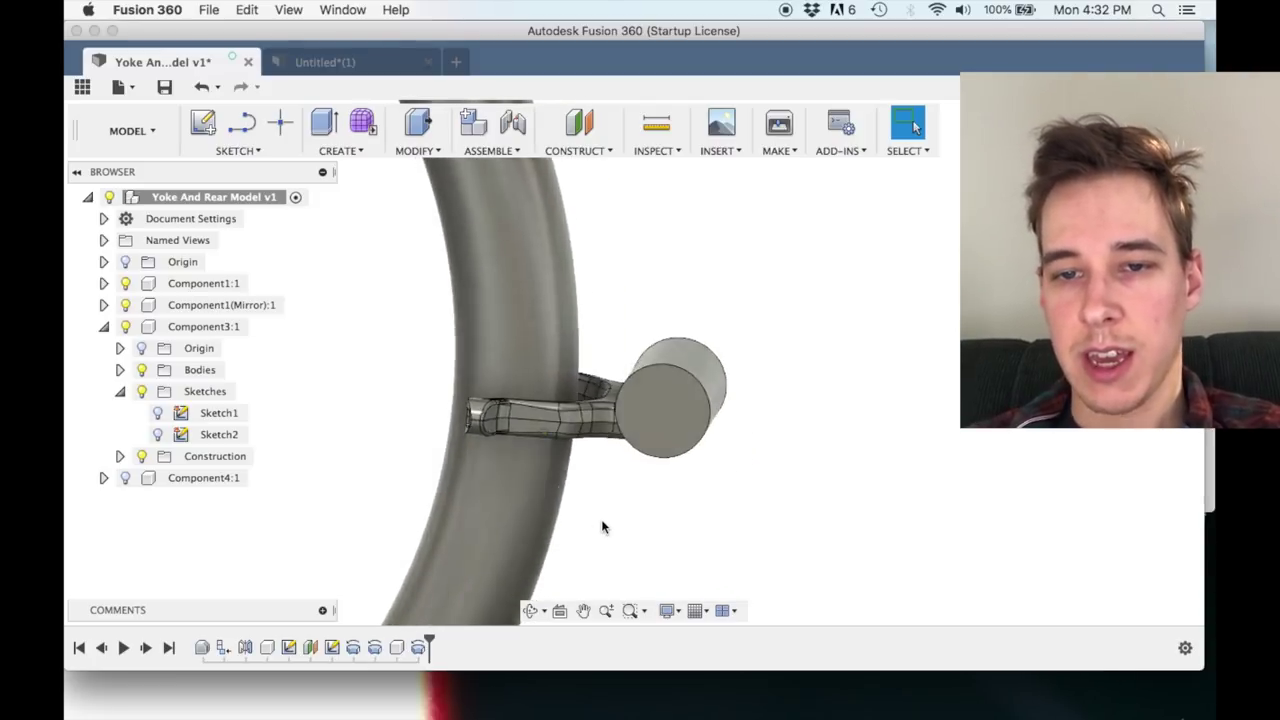
pyautogui.keyDown('shift'); pyautogui.scroll(-8, 602, 527); pyautogui.keyUp('shift')
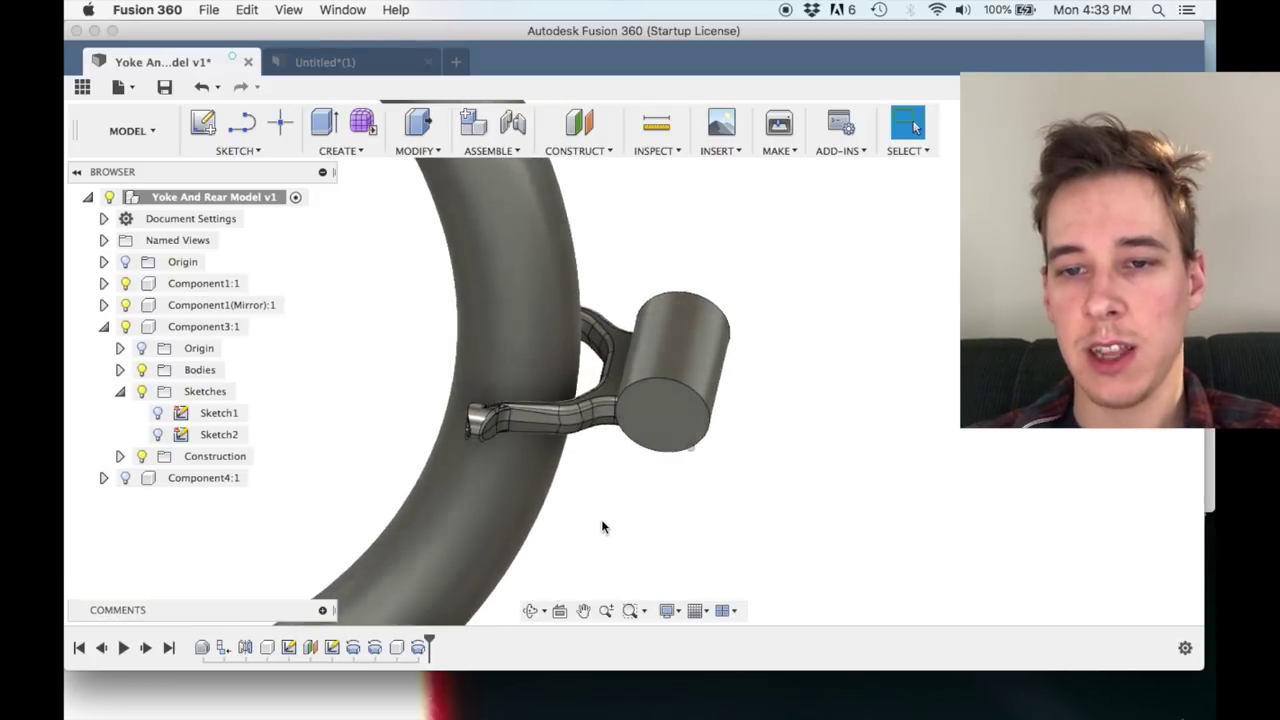
pyautogui.keyDown('shift'); pyautogui.scroll(-5, 602, 527); pyautogui.keyUp('shift')
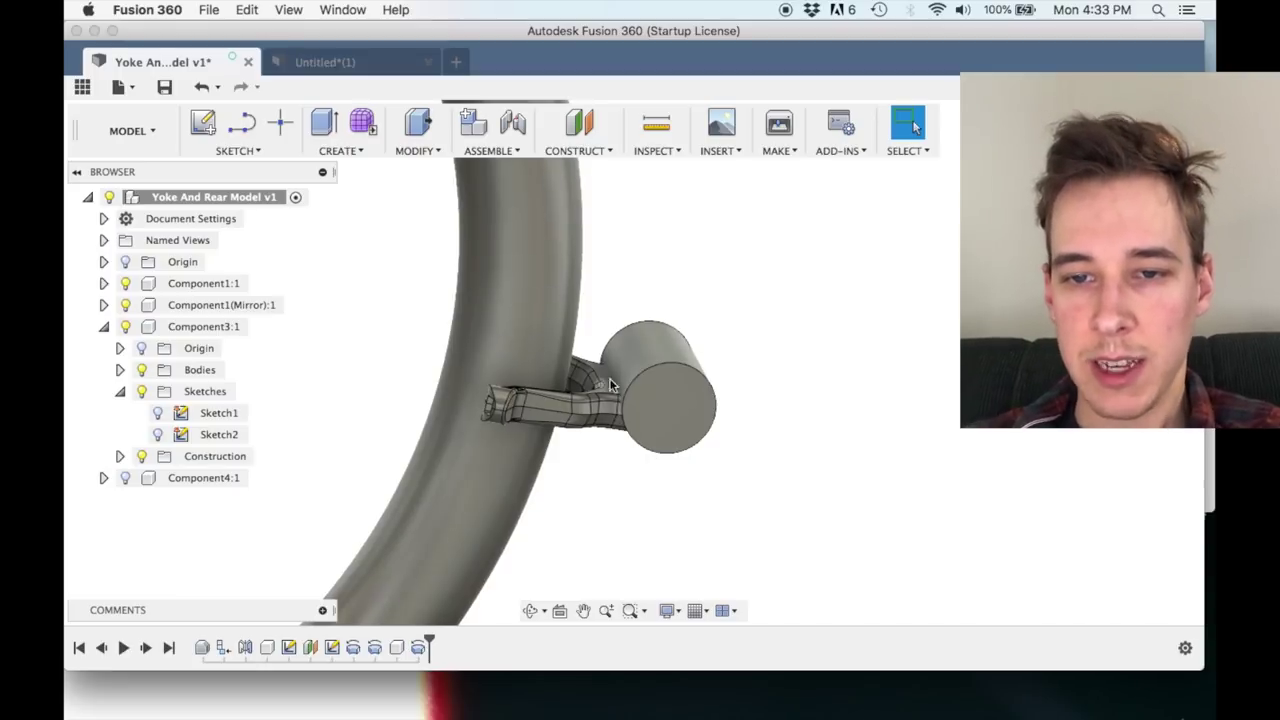
pyautogui.keyDown('shift'); pyautogui.scroll(-5, 649, 400); pyautogui.keyUp('shift')
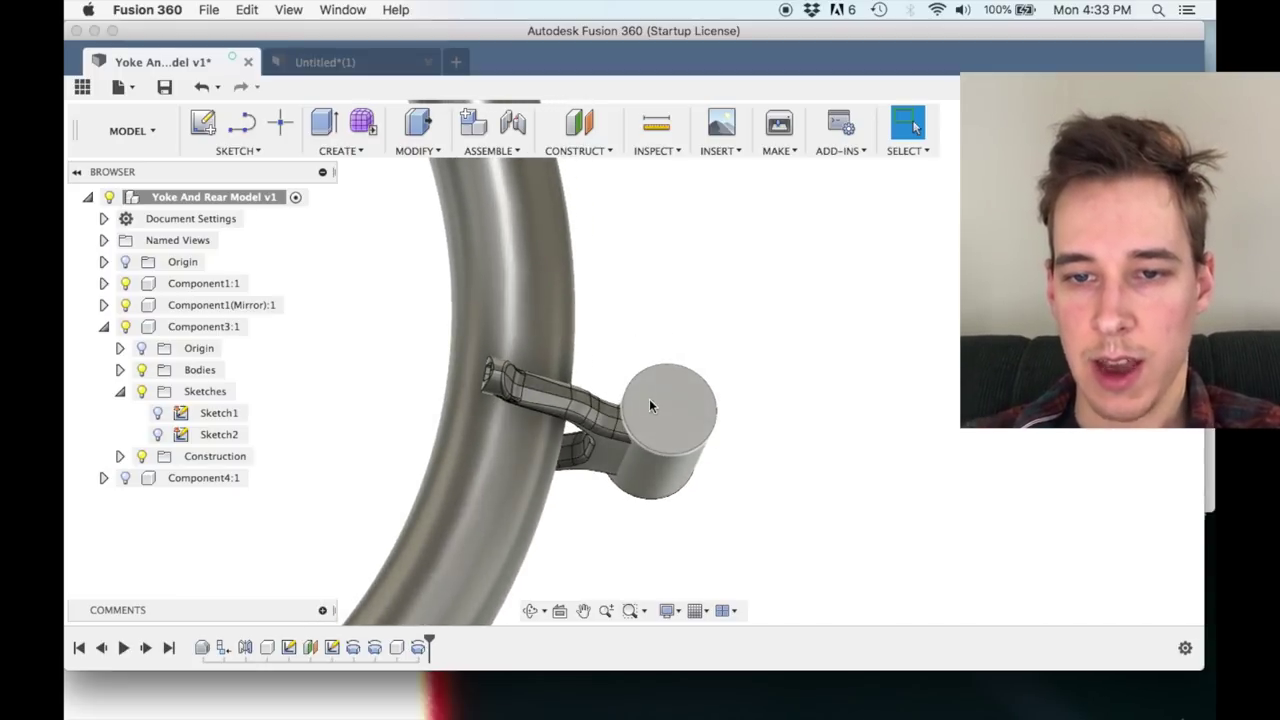
pyautogui.keyDown('shift'); pyautogui.scroll(-8, 649, 398); pyautogui.keyUp('shift')
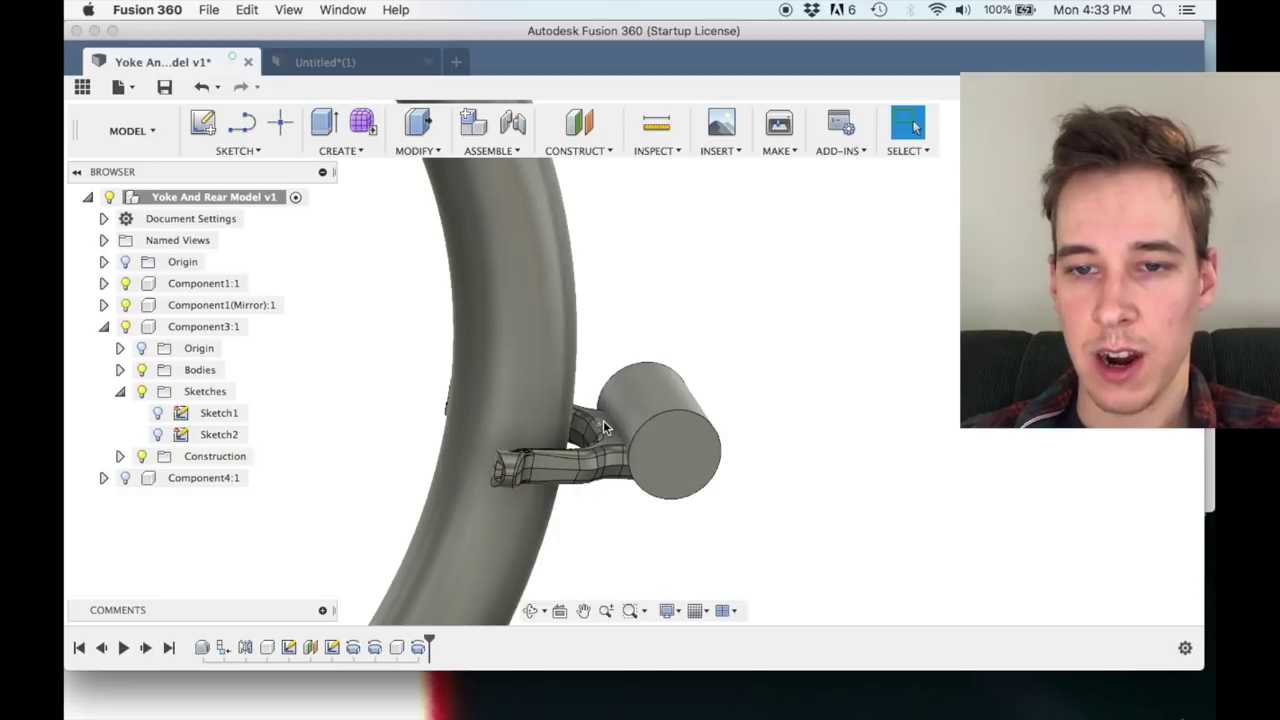
pyautogui.keyDown('shift'); pyautogui.scroll(-6, 606, 448); pyautogui.keyUp('shift')
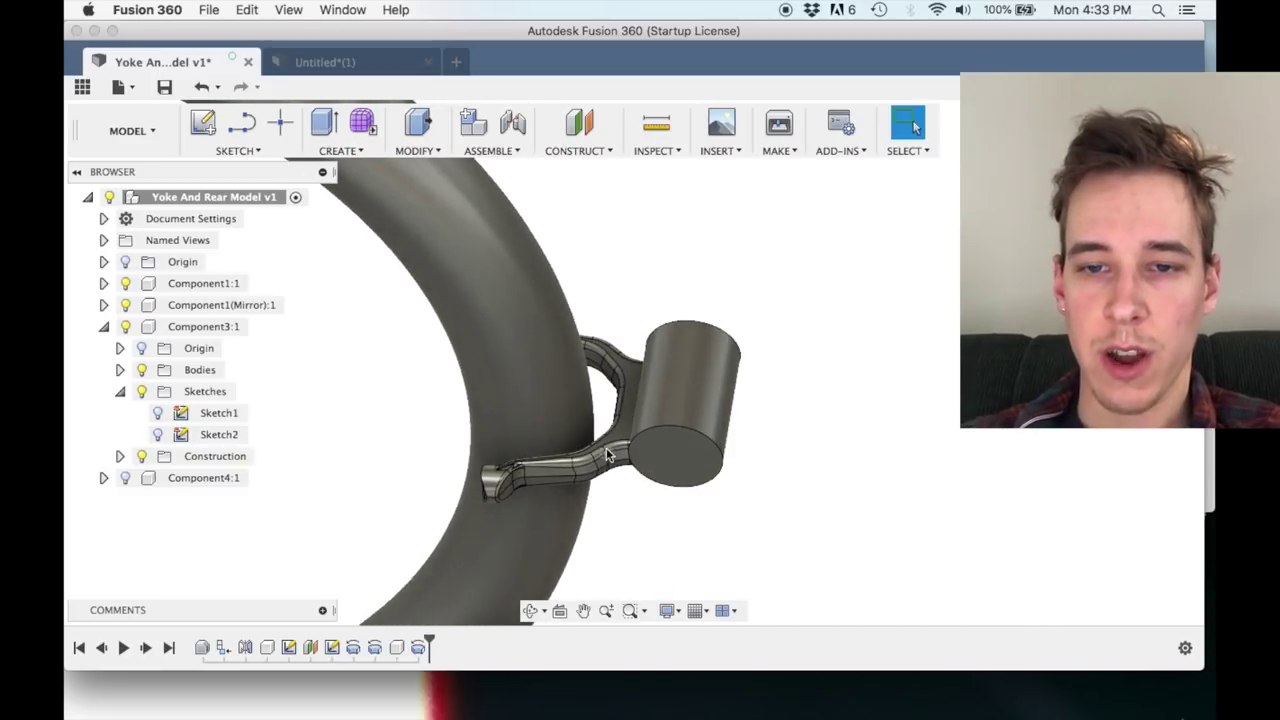
pyautogui.keyDown('shift'); pyautogui.scroll(-6, 606, 452); pyautogui.keyUp('shift')
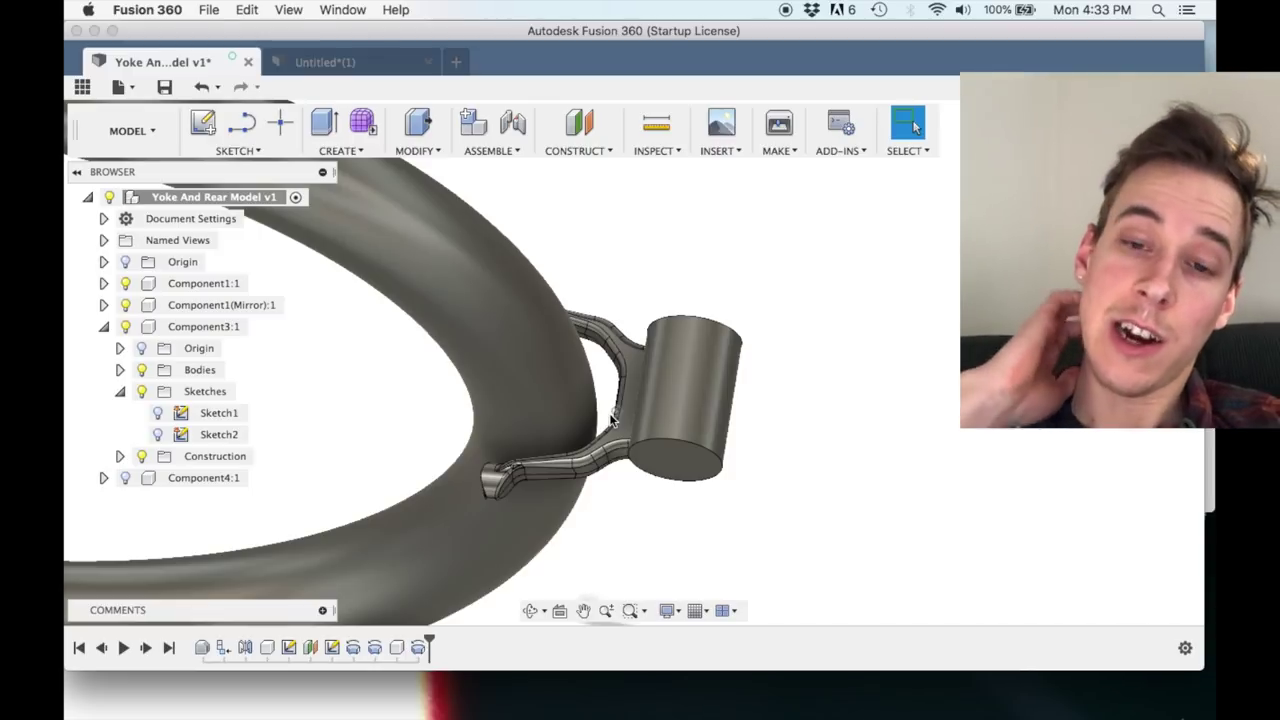
# Show Component4:1, the large disc beside the bottom bracket shell, and view it against the yoke and tire.
pyautogui.click(125, 478)
pyautogui.keyDown('shift'); pyautogui.scroll(-3, 798, 437); pyautogui.keyUp('shift')
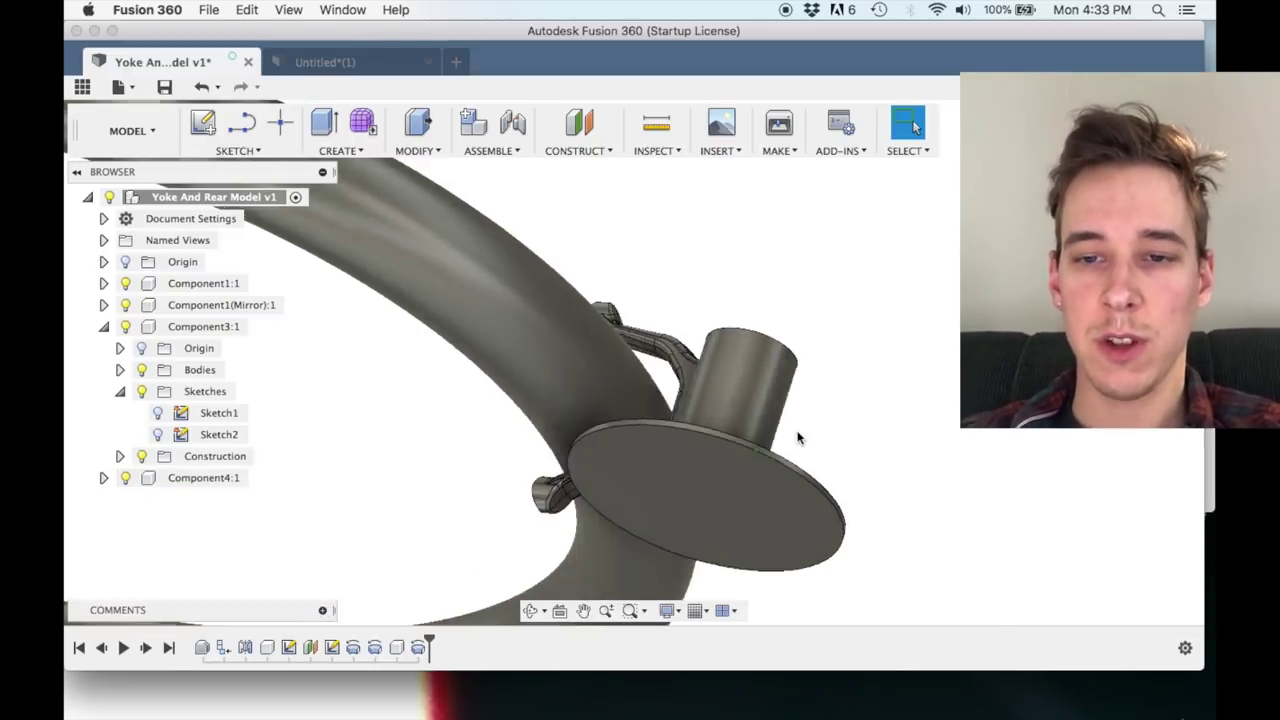
# Examine the gaps between the yoke, tire, bottom bracket shell and chainring disc from edge-on and angled views.
pyautogui.keyDown('shift'); pyautogui.scroll(-10, 798, 437); pyautogui.keyUp('shift')
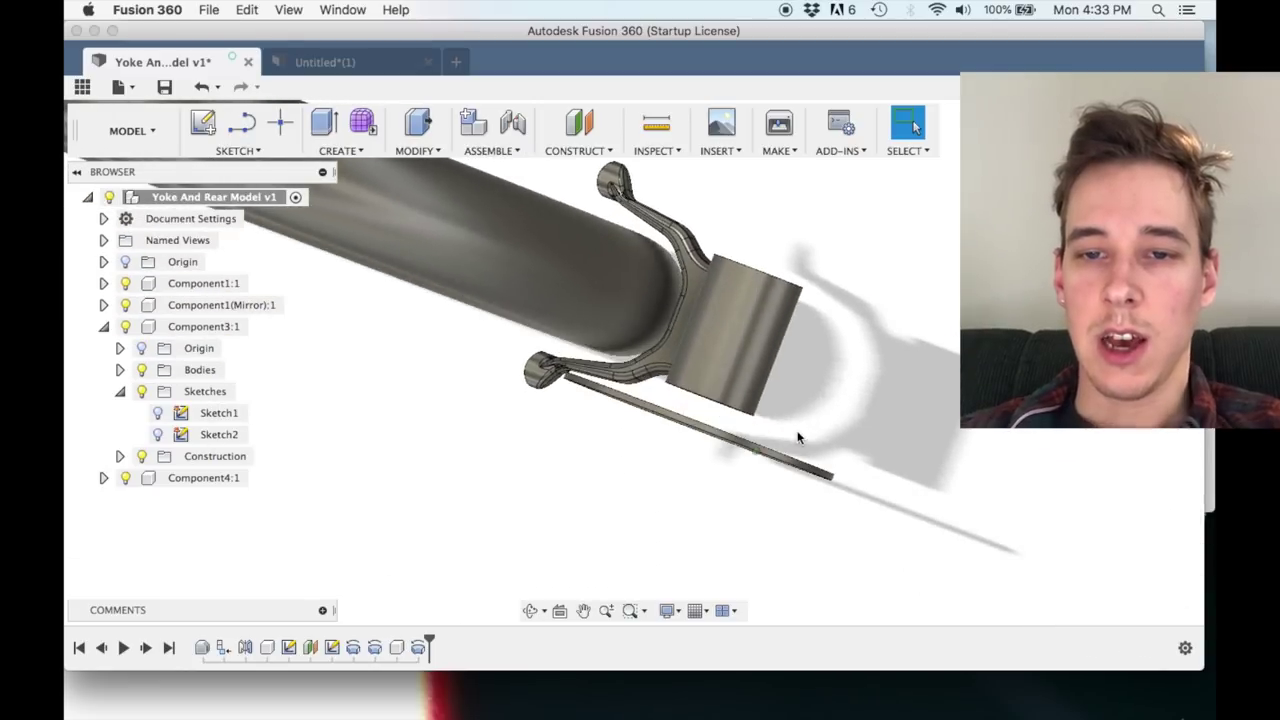
pyautogui.keyDown('shift'); pyautogui.scroll(-10, 798, 437); pyautogui.keyUp('shift')
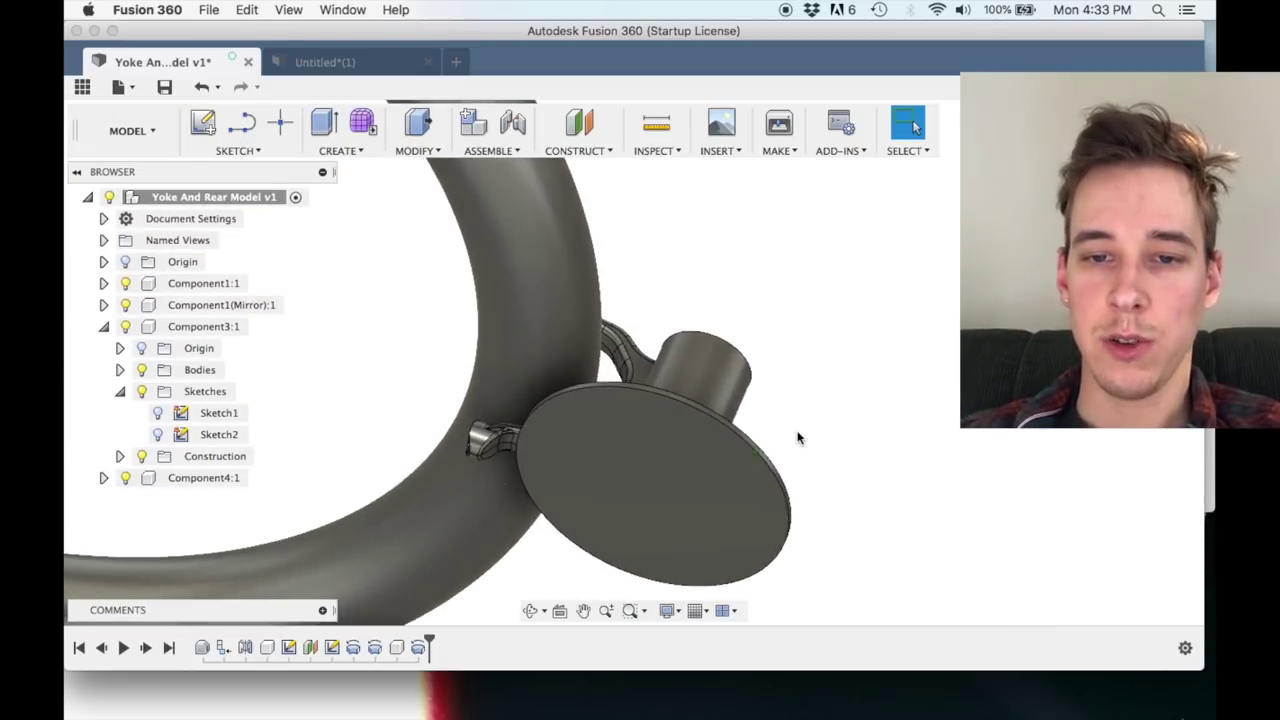
pyautogui.keyDown('shift'); pyautogui.scroll(-10, 798, 437); pyautogui.keyUp('shift')
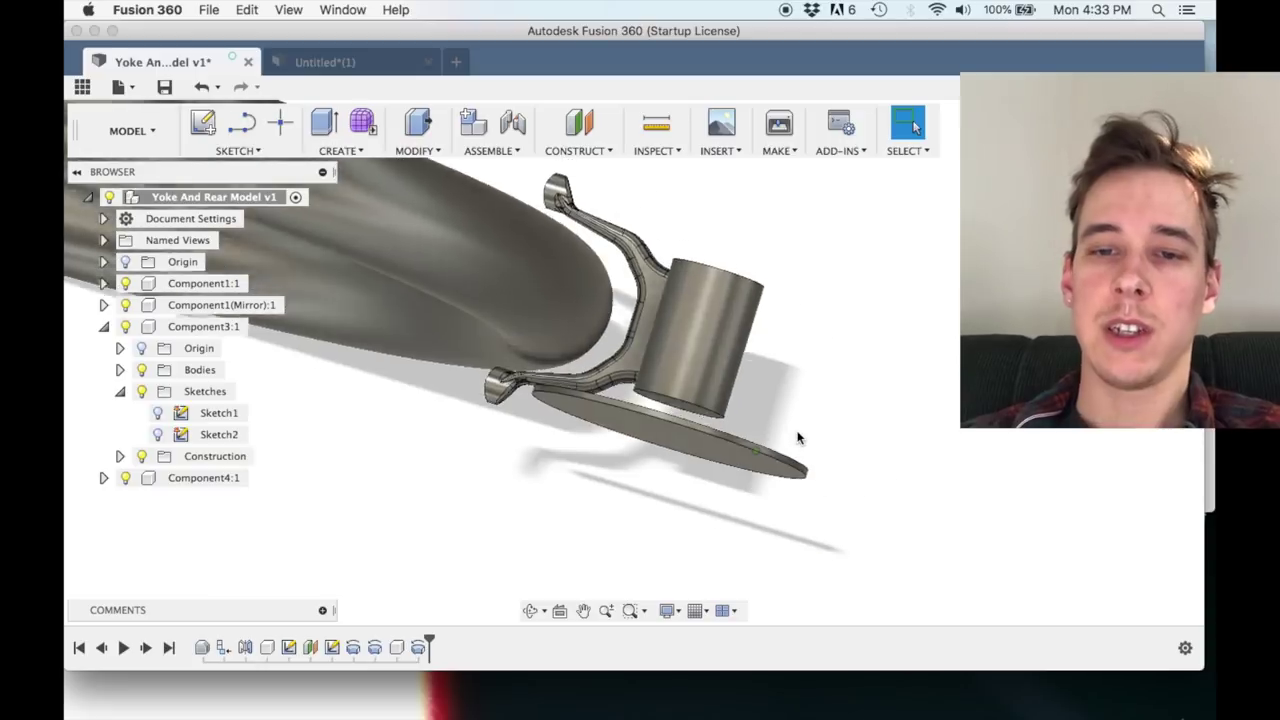
pyautogui.keyDown('shift'); pyautogui.scroll(-10, 798, 437); pyautogui.keyUp('shift')
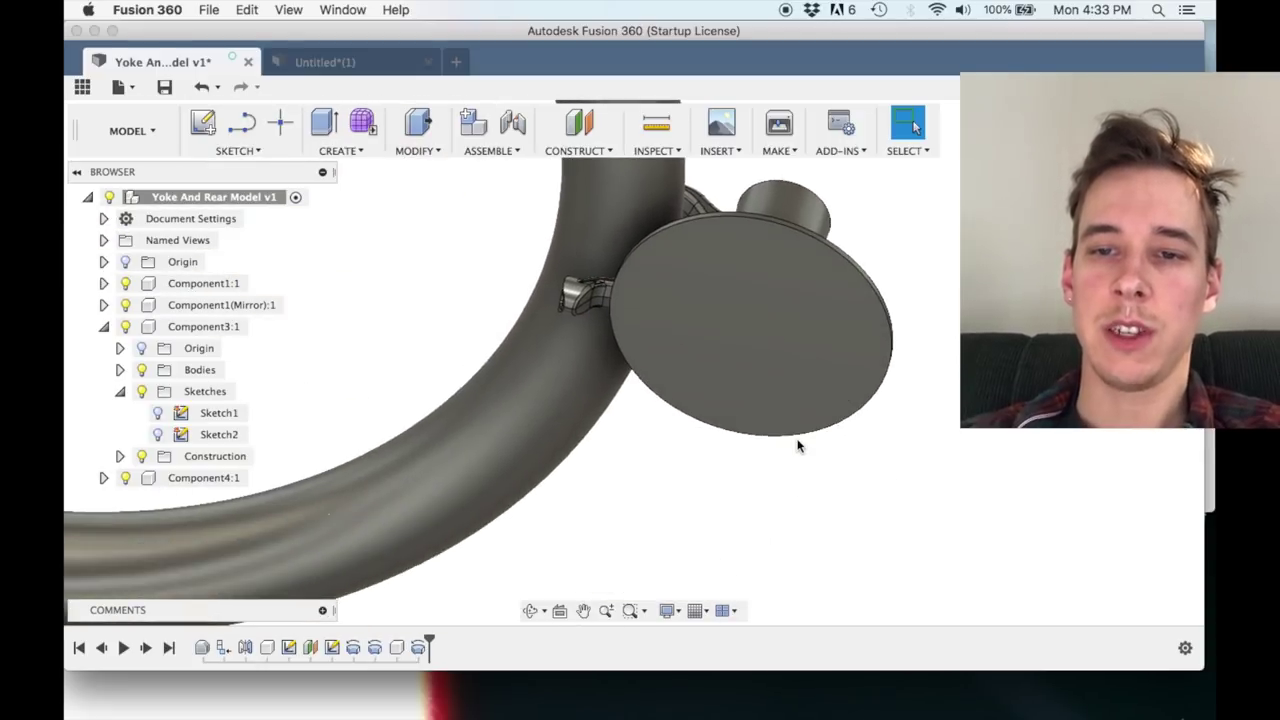
pyautogui.keyDown('shift'); pyautogui.scroll(-10, 798, 446); pyautogui.keyUp('shift')
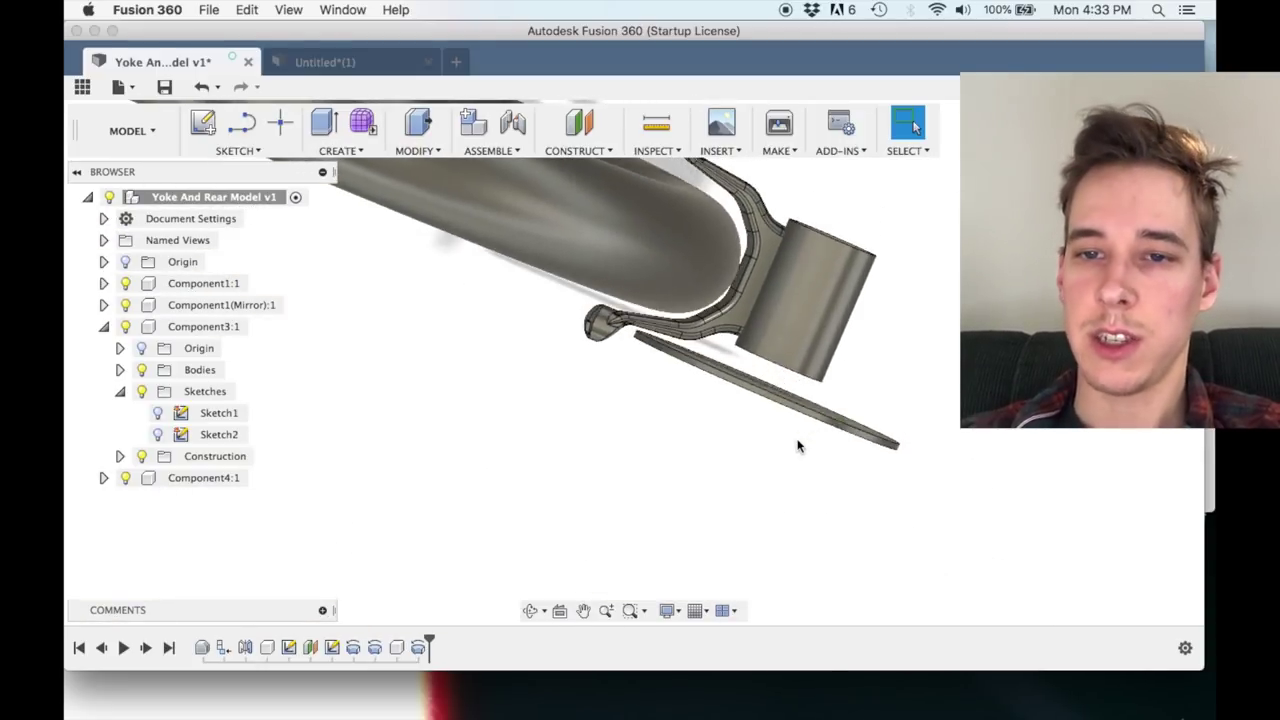
pyautogui.keyDown('shift'); pyautogui.scroll(-5, 798, 446); pyautogui.keyUp('shift')
pyautogui.keyDown('shift'); pyautogui.scroll(-10, 798, 446); pyautogui.keyUp('shift')
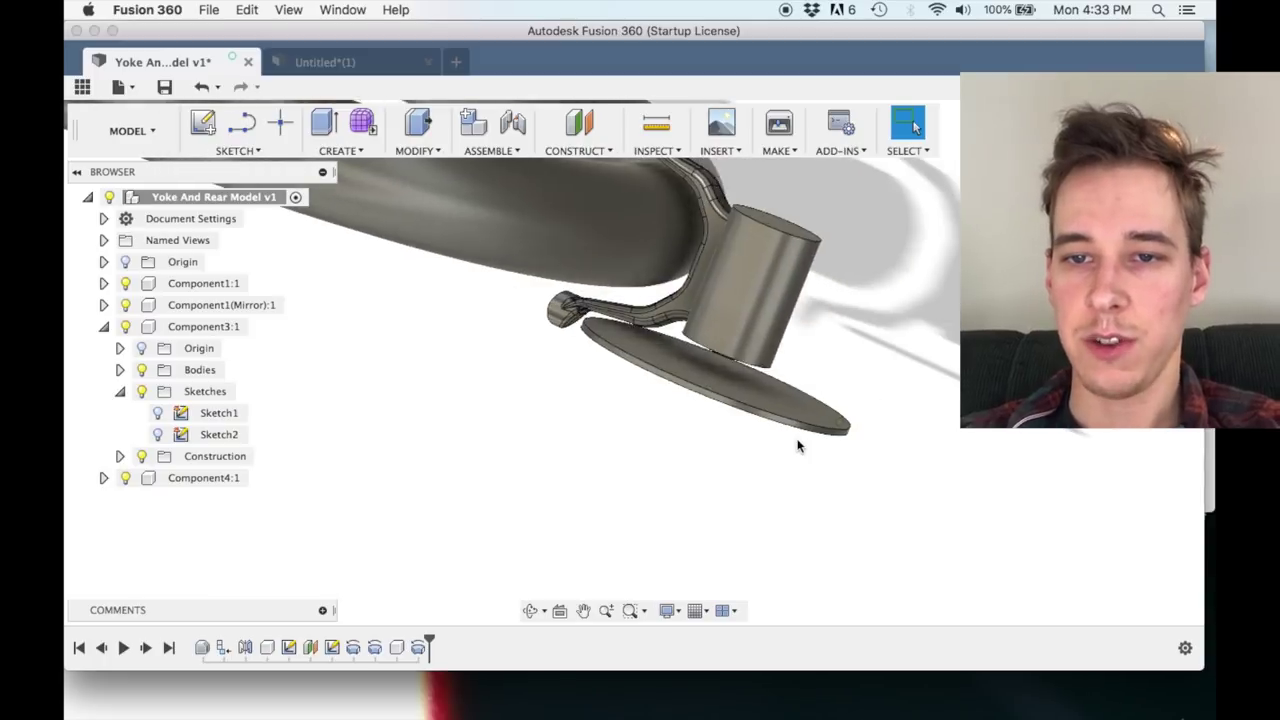
pyautogui.keyDown('shift'); pyautogui.scroll(-10, 798, 446); pyautogui.keyUp('shift')
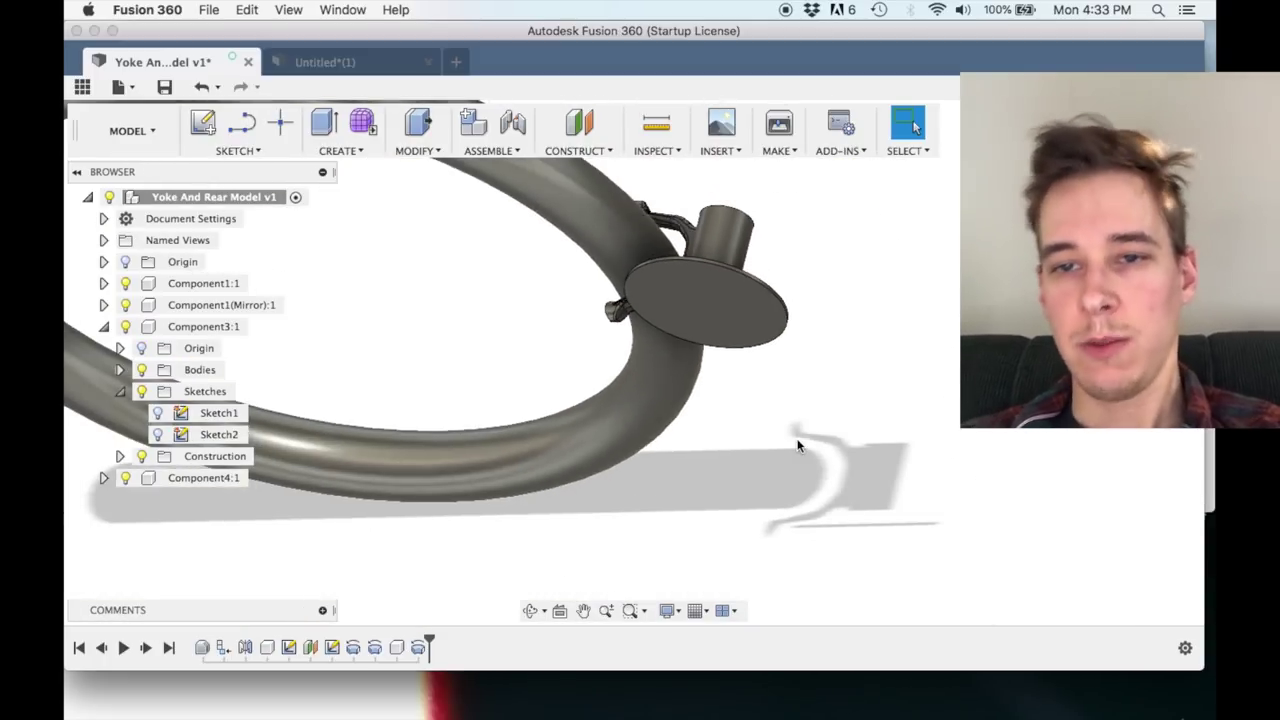
pyautogui.keyDown('shift'); pyautogui.scroll(-10, 798, 446); pyautogui.keyUp('shift')
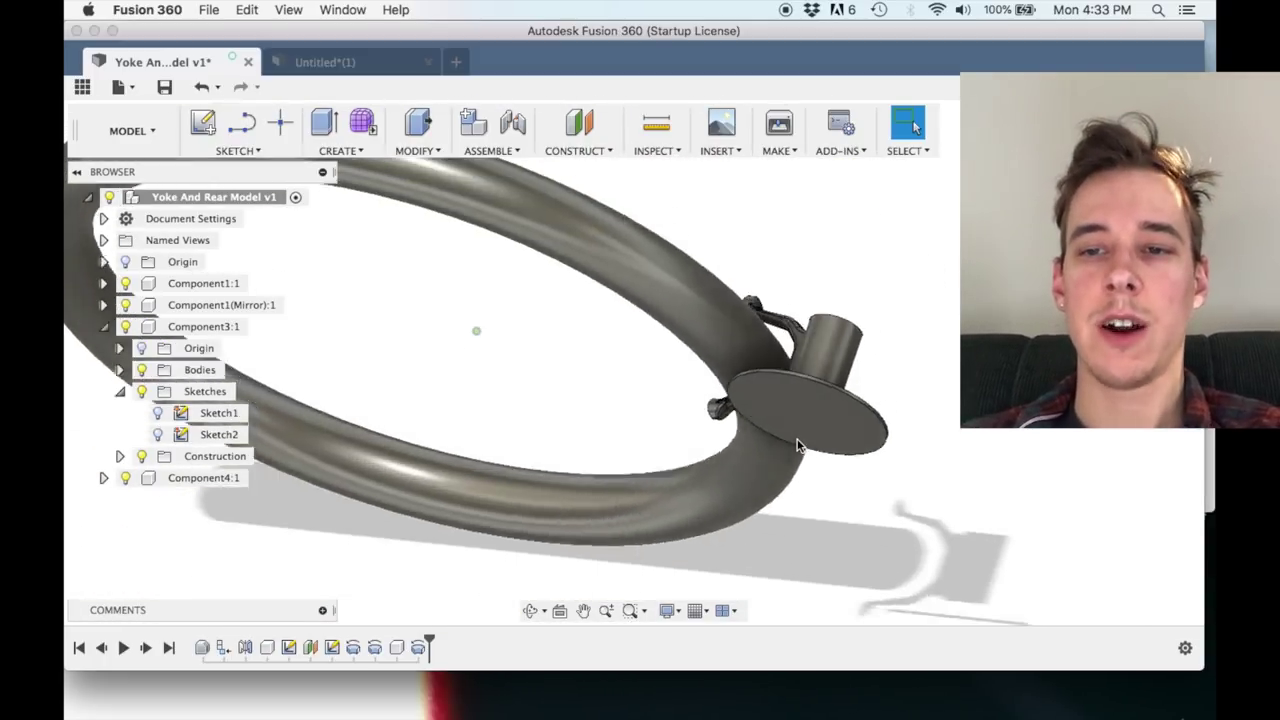
pyautogui.keyDown('shift'); pyautogui.scroll(-8, 798, 437); pyautogui.keyUp('shift')
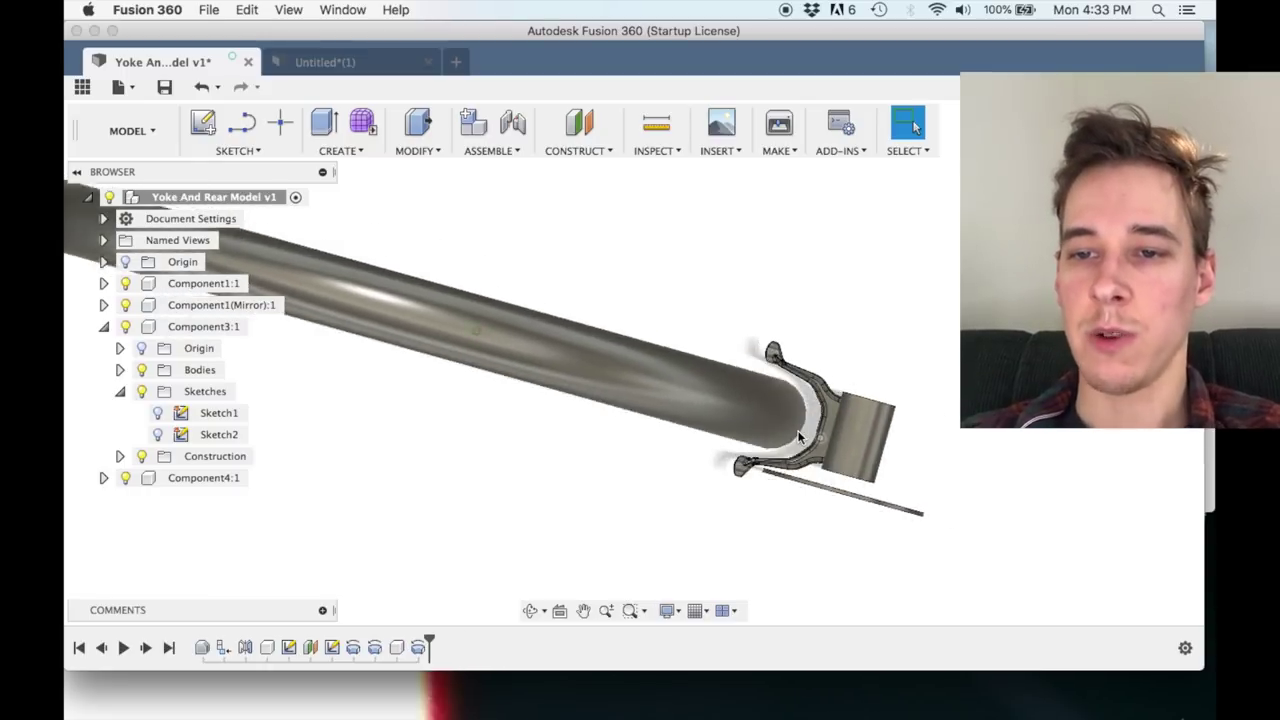
pyautogui.keyDown('shift'); pyautogui.scroll(-10, 798, 437); pyautogui.keyUp('shift')
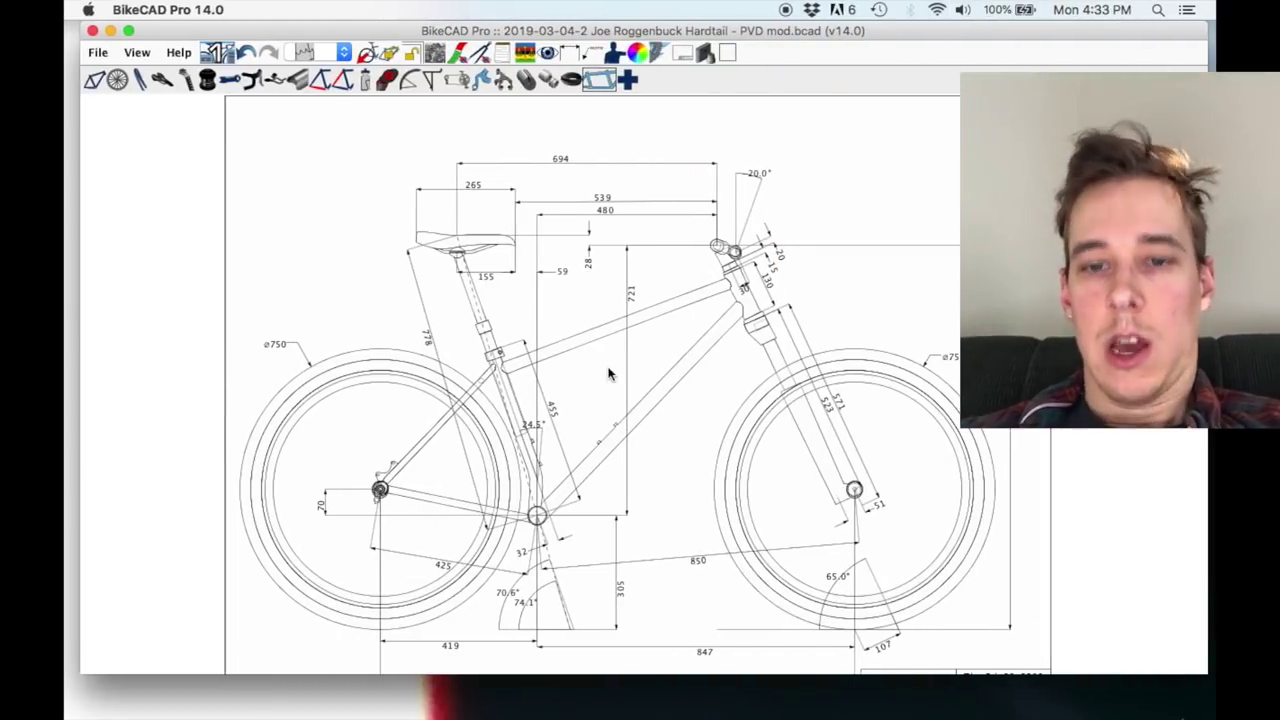
# In the BikeCAD hardtail drawing, examine the lower seat tube where it bends ahead of the rear tire into the bottom bracket.
pyautogui.moveTo(443, 557)
pyautogui.mouseDown()
pyautogui.moveTo(425, 560)
pyautogui.moveTo(404, 534)
pyautogui.mouseUp()
pyautogui.scroll(2, 536, 490)
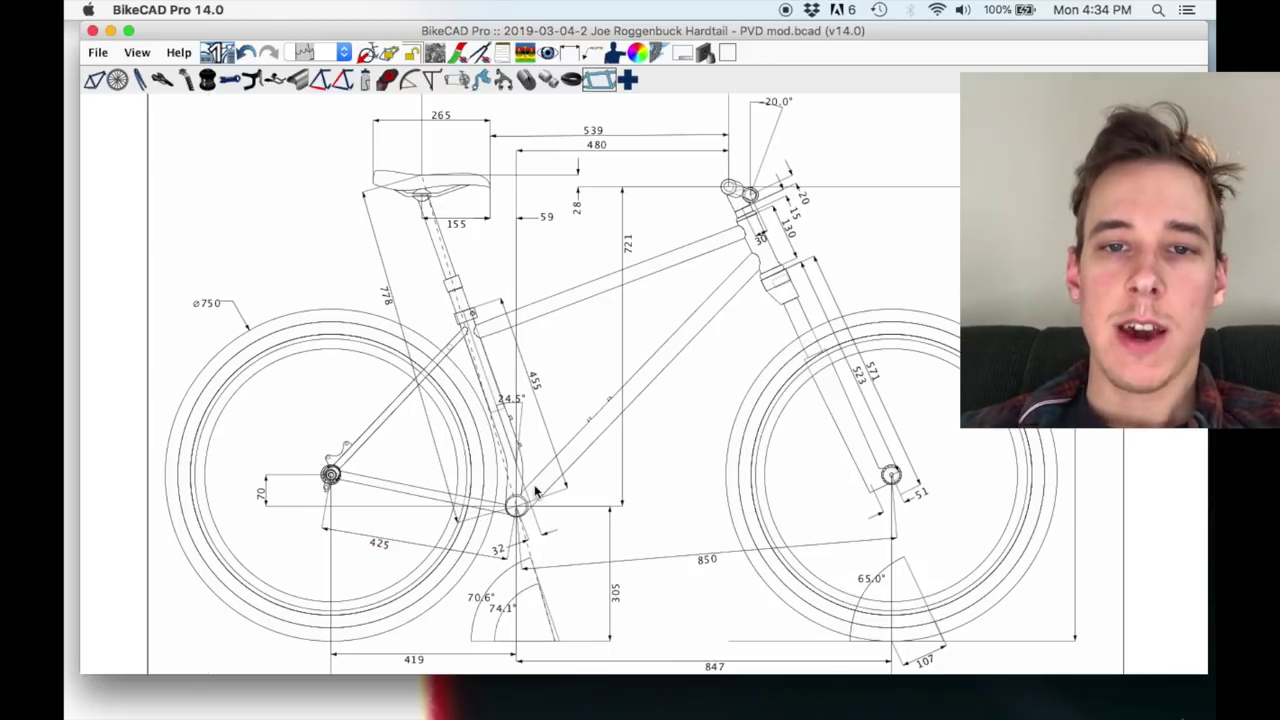
pyautogui.moveTo(550, 397); pyautogui.dragTo(563, 436)
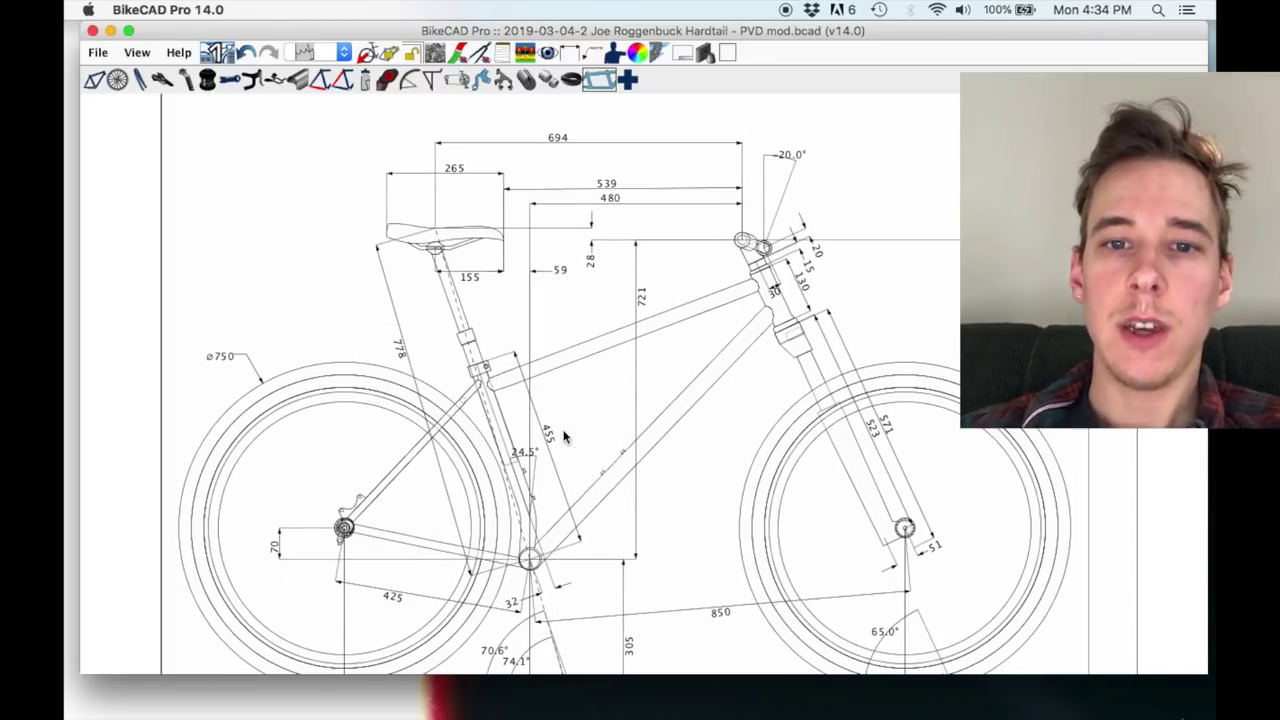
pyautogui.scroll(2, 475, 395)
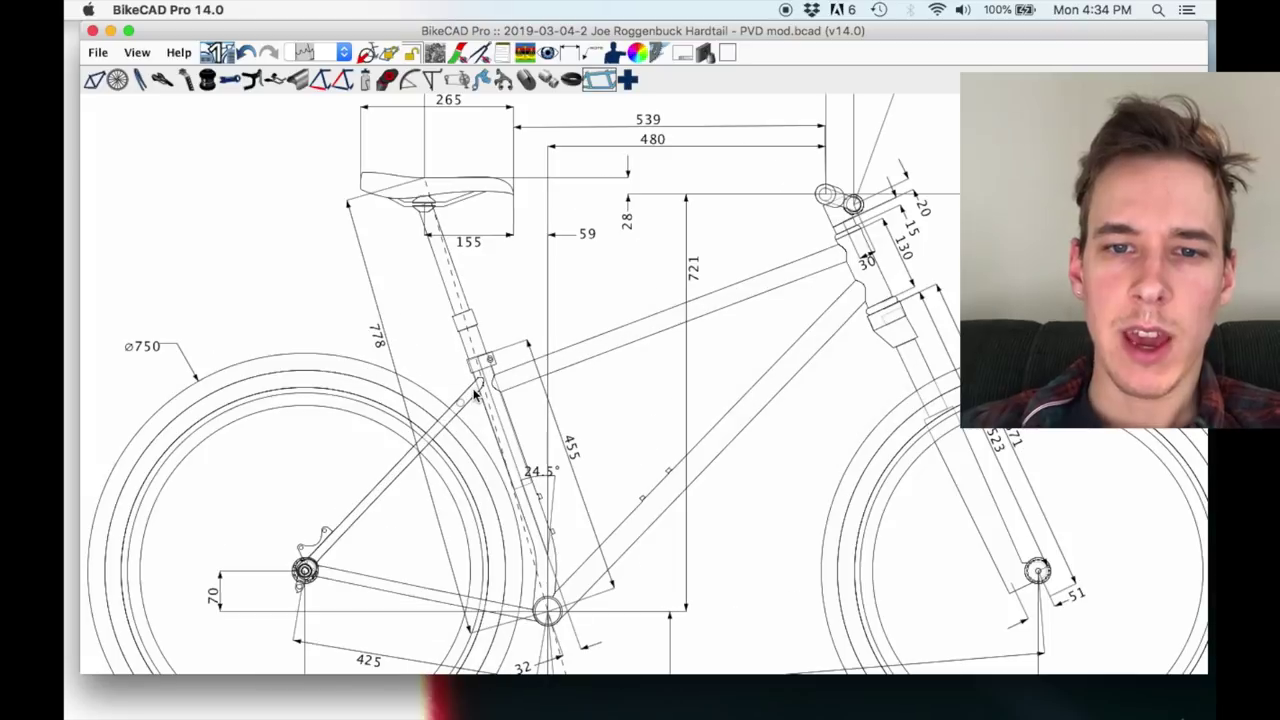
pyautogui.moveTo(508, 329); pyautogui.dragTo(508, 366)
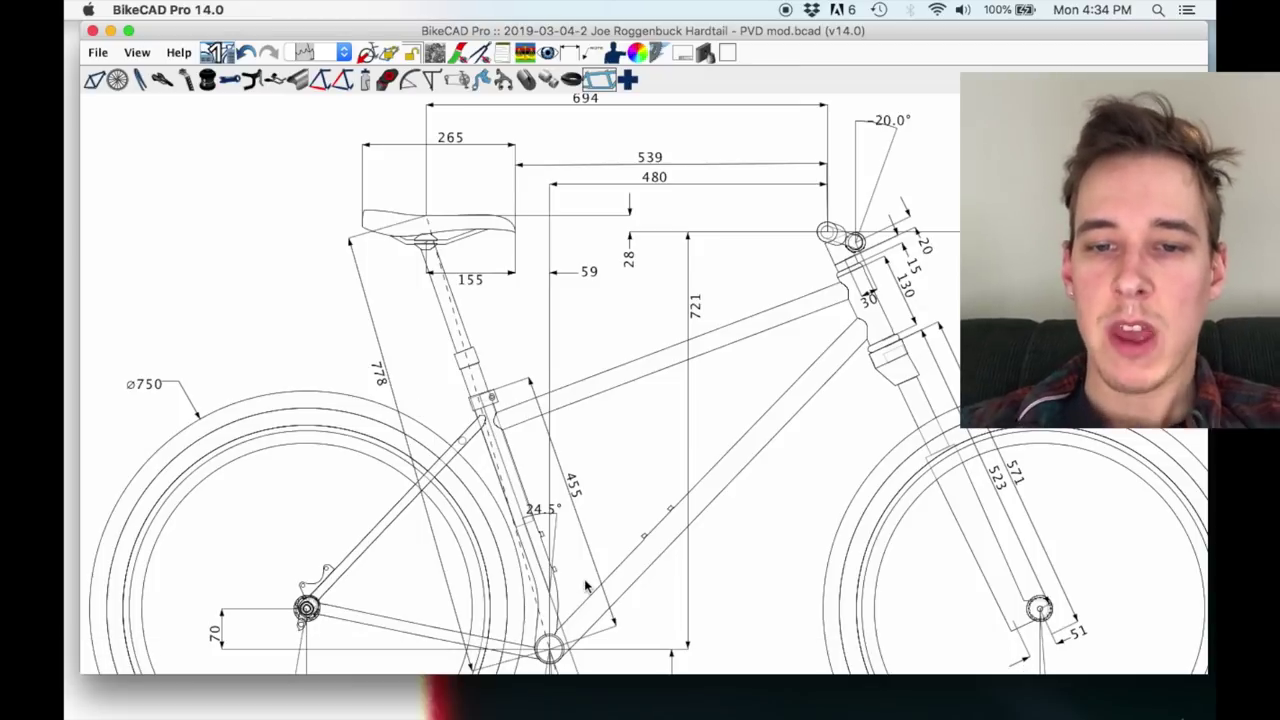
pyautogui.scroll(5, 587, 587)
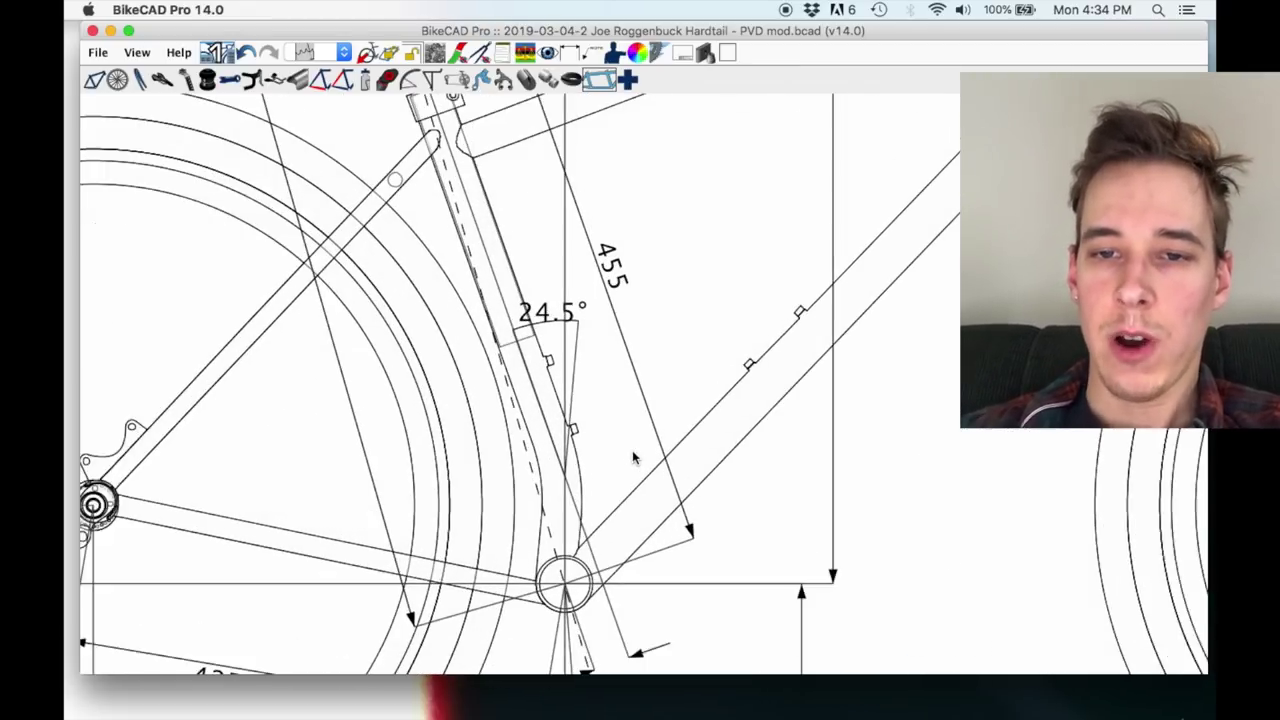
pyautogui.scroll(1, 620, 452)
pyautogui.scroll(1, 624, 438)
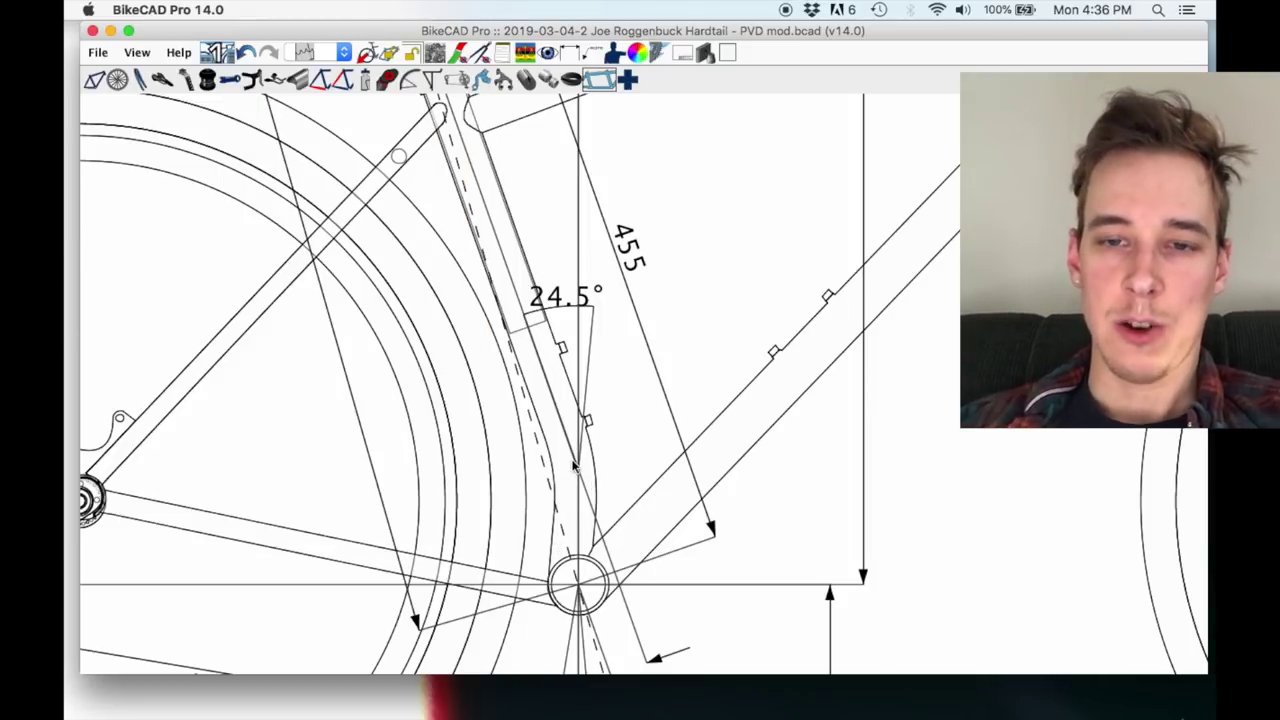
# Examine the seat clamp at the top of the seat tube, along with the dropper post collar and saddle area.
pyautogui.scroll(-10, 575, 465)
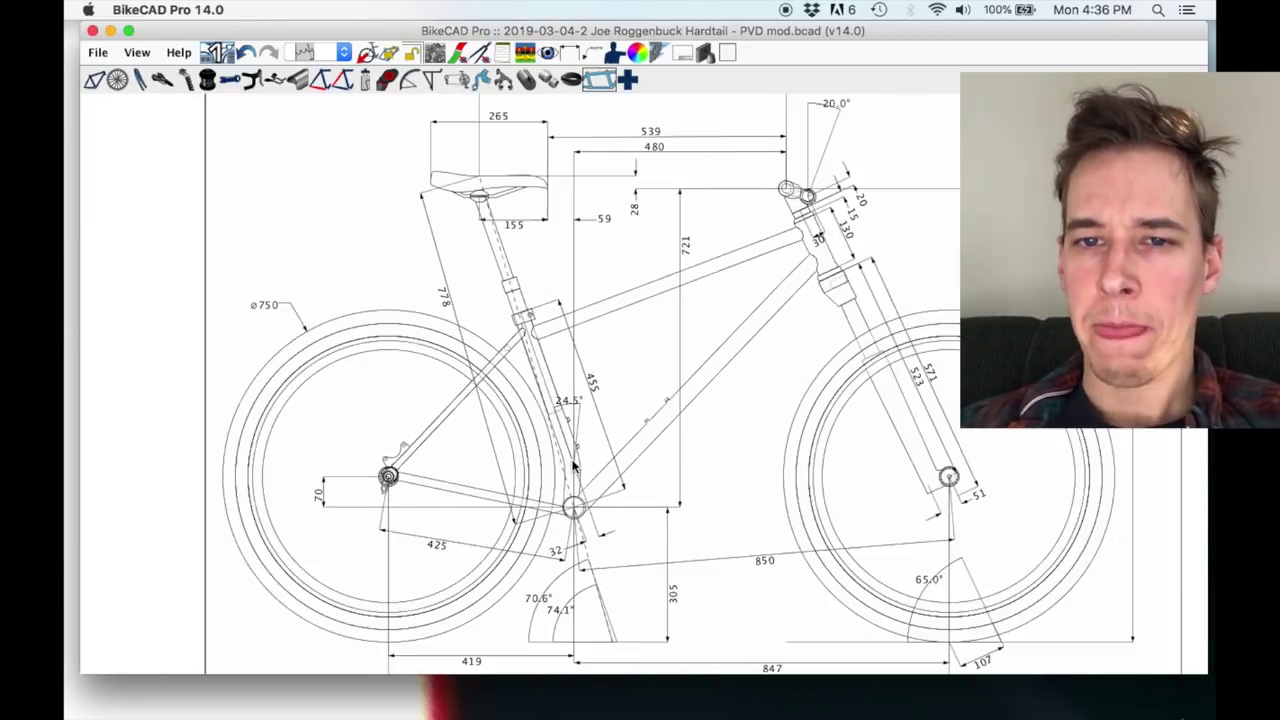
pyautogui.moveTo(617, 418); pyautogui.dragTo(575, 423)
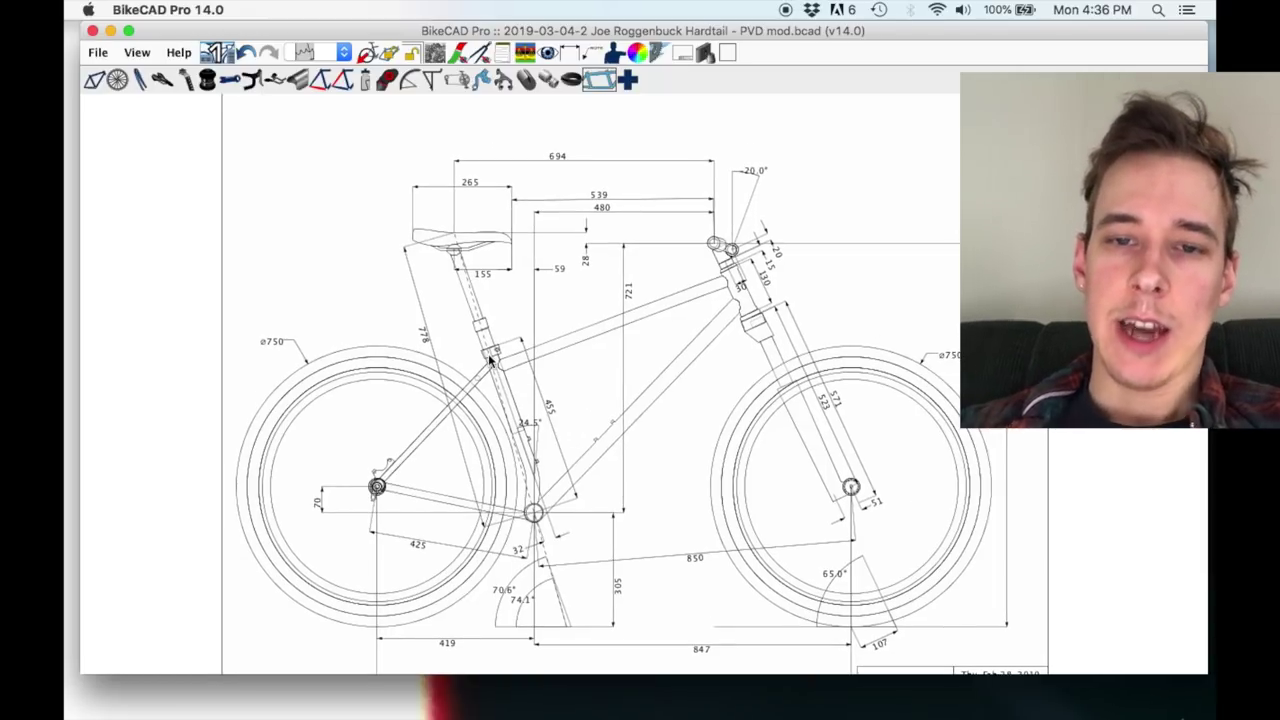
pyautogui.scroll(5, 490, 362)
pyautogui.scroll(3, 490, 362)
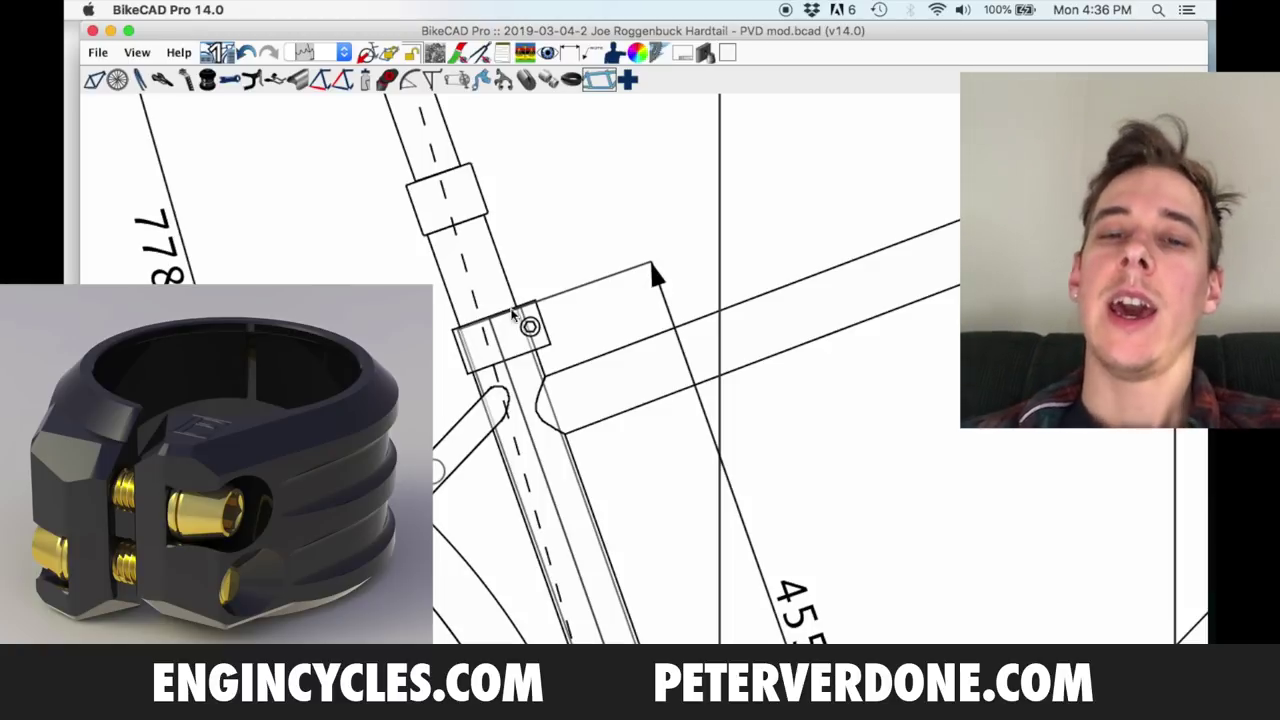
pyautogui.scroll(-5, 488, 242)
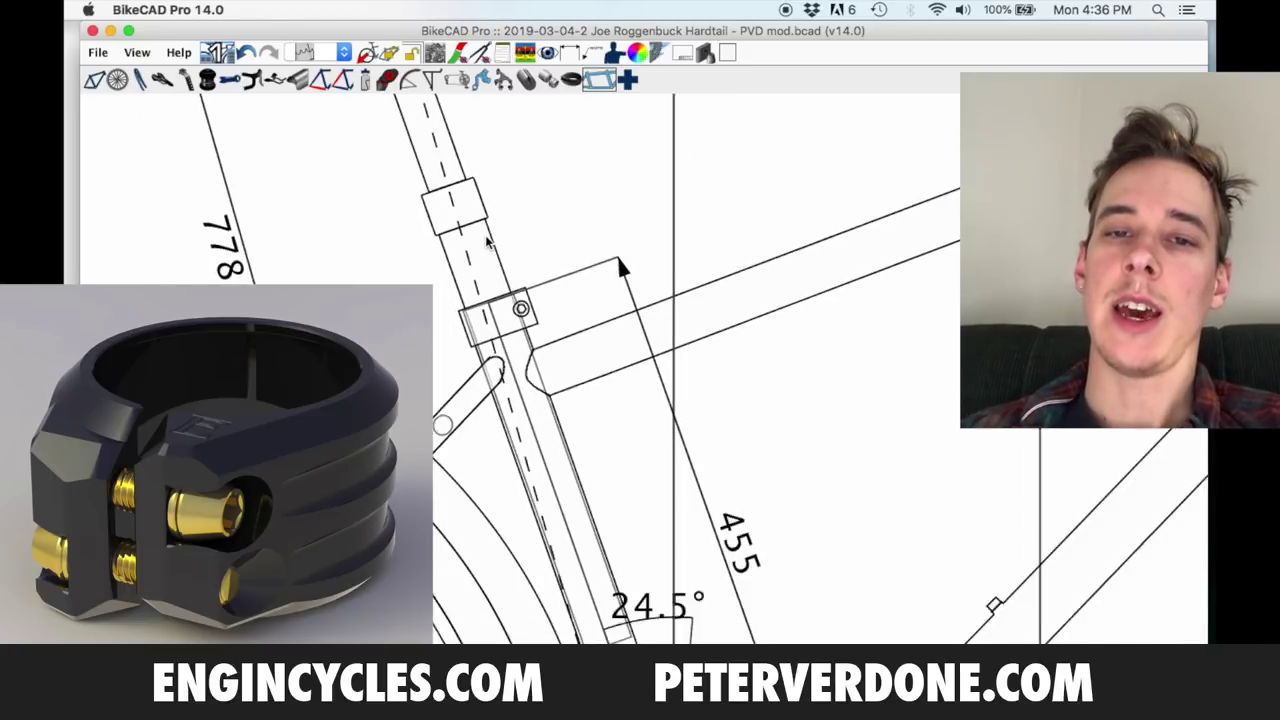
pyautogui.moveTo(486, 283); pyautogui.dragTo(519, 394)
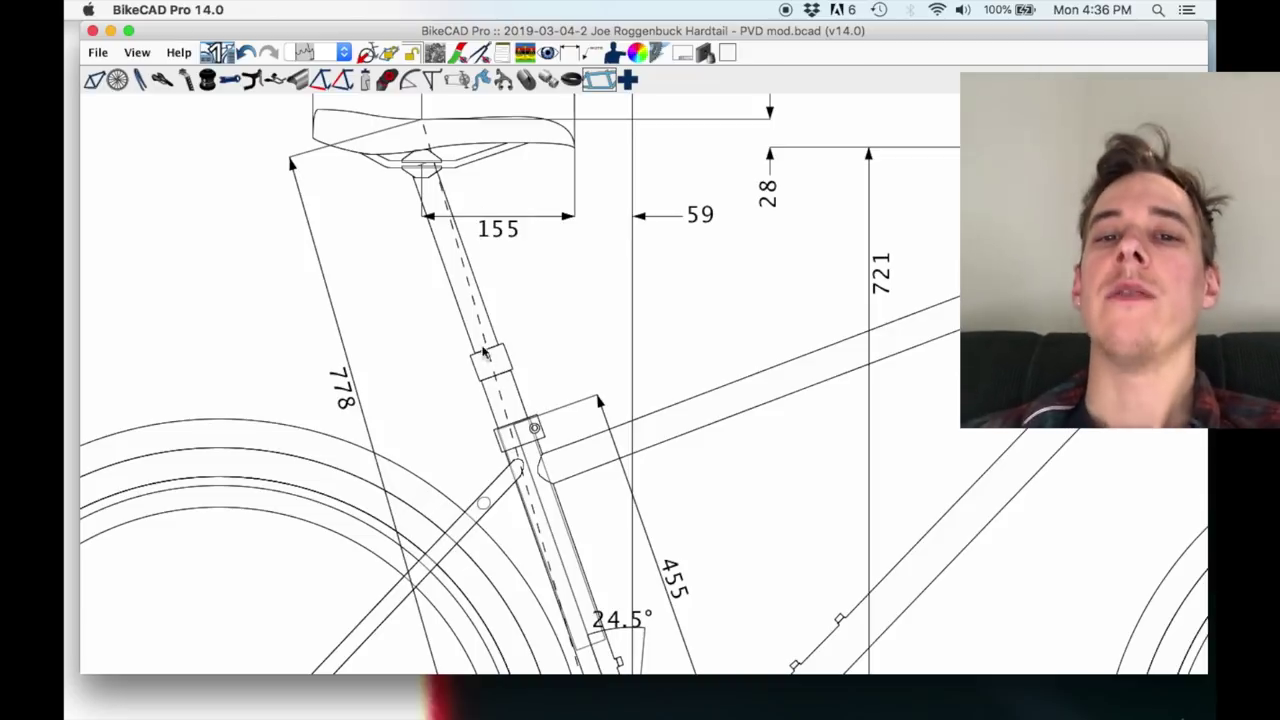
pyautogui.scroll(-3, 489, 378)
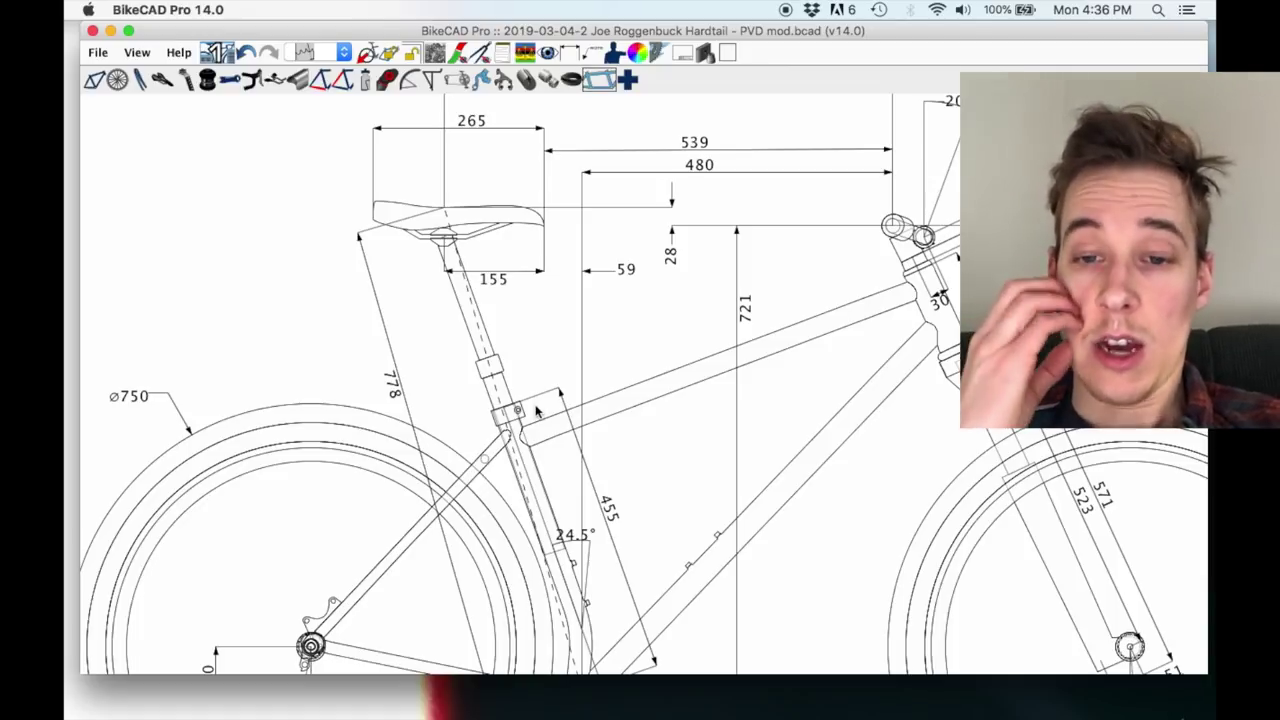
pyautogui.scroll(-2, 537, 410)
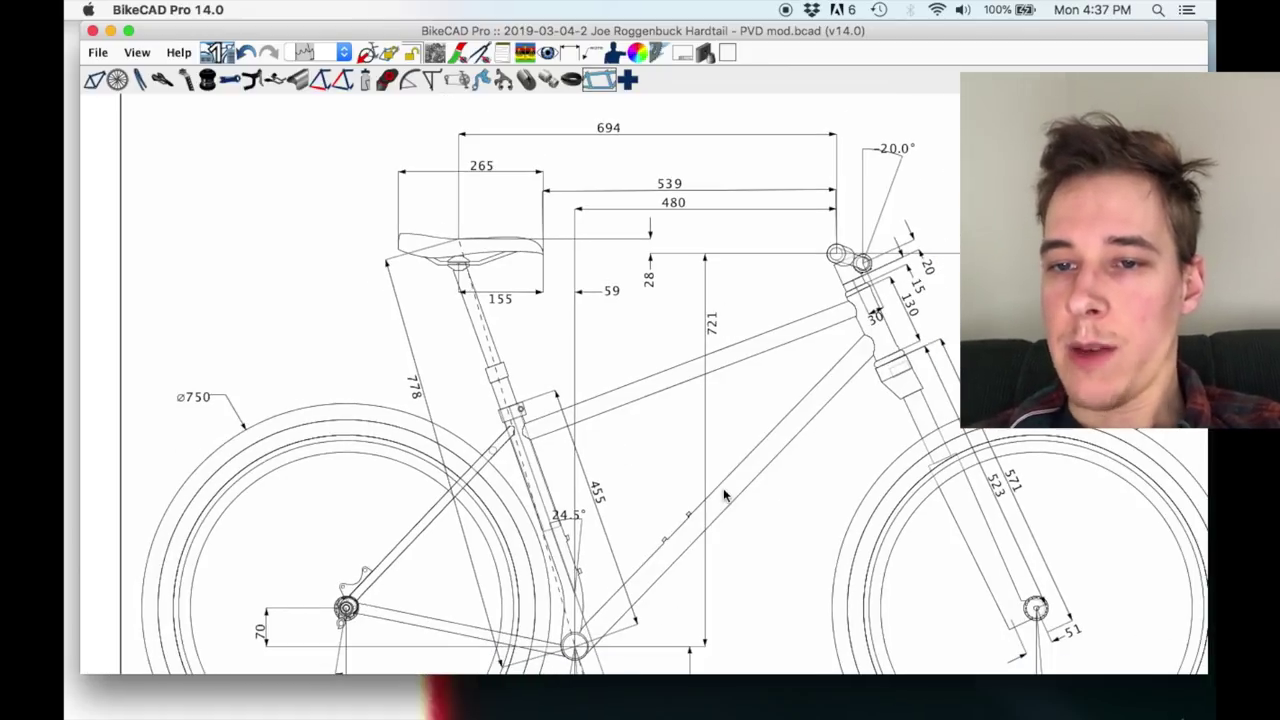
# Move the 850 front-center dimension slightly higher and the 694 saddle-to-handlebar dimension slightly lower in the drawing.
pyautogui.scroll(1, 616, 420)
pyautogui.scroll(-1, 755, 492)
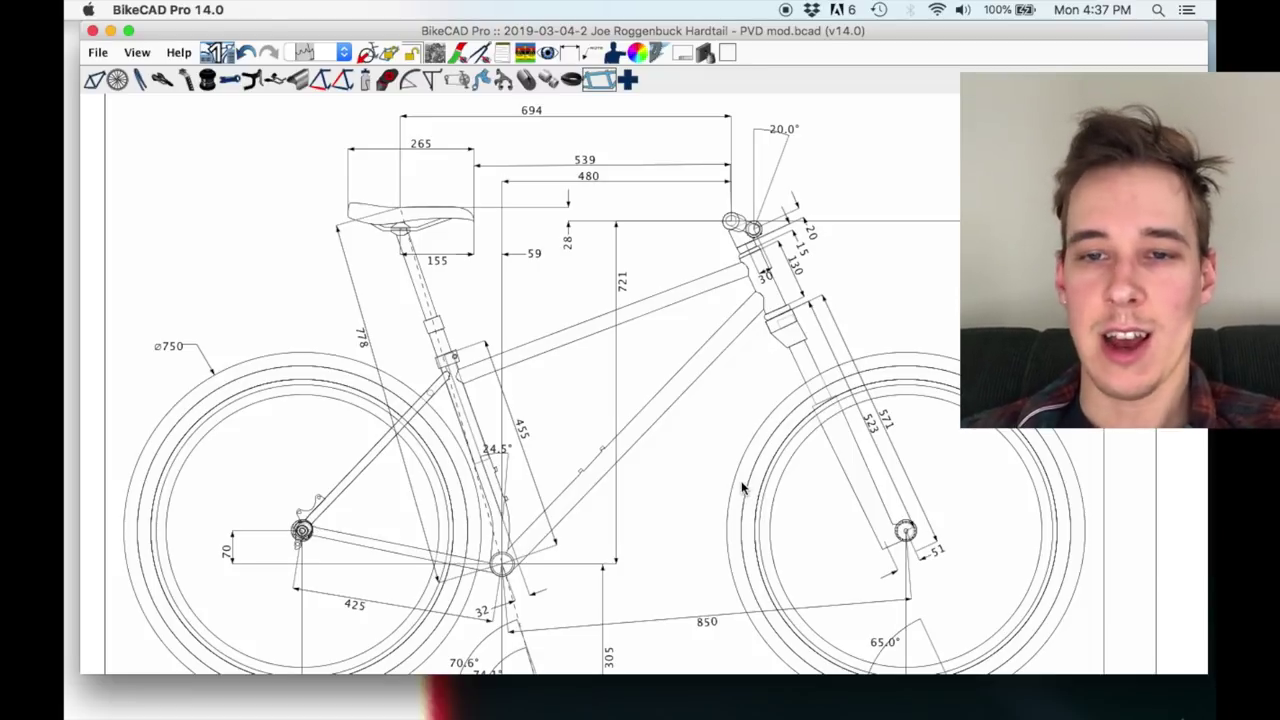
pyautogui.moveTo(690, 414); pyautogui.dragTo(690, 412)
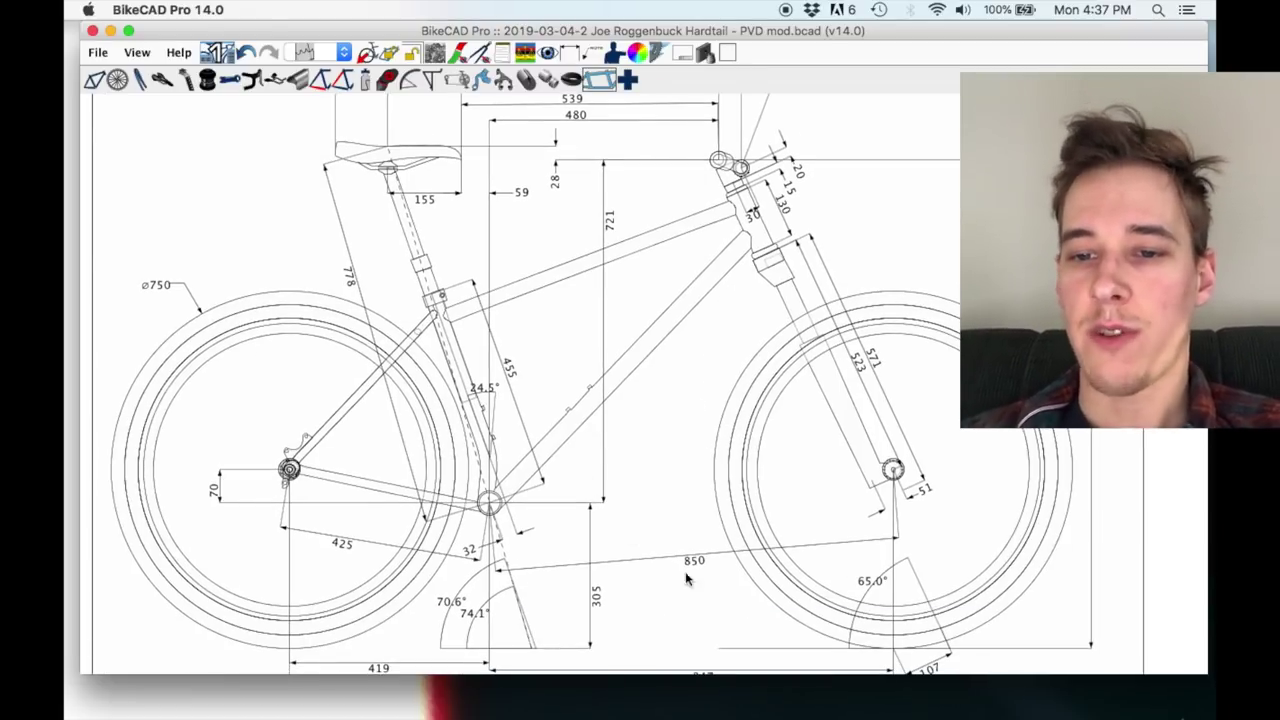
pyautogui.moveTo(694, 557)
pyautogui.mouseDown()
pyautogui.moveTo(689, 523)
pyautogui.moveTo(698, 548)
pyautogui.mouseUp()
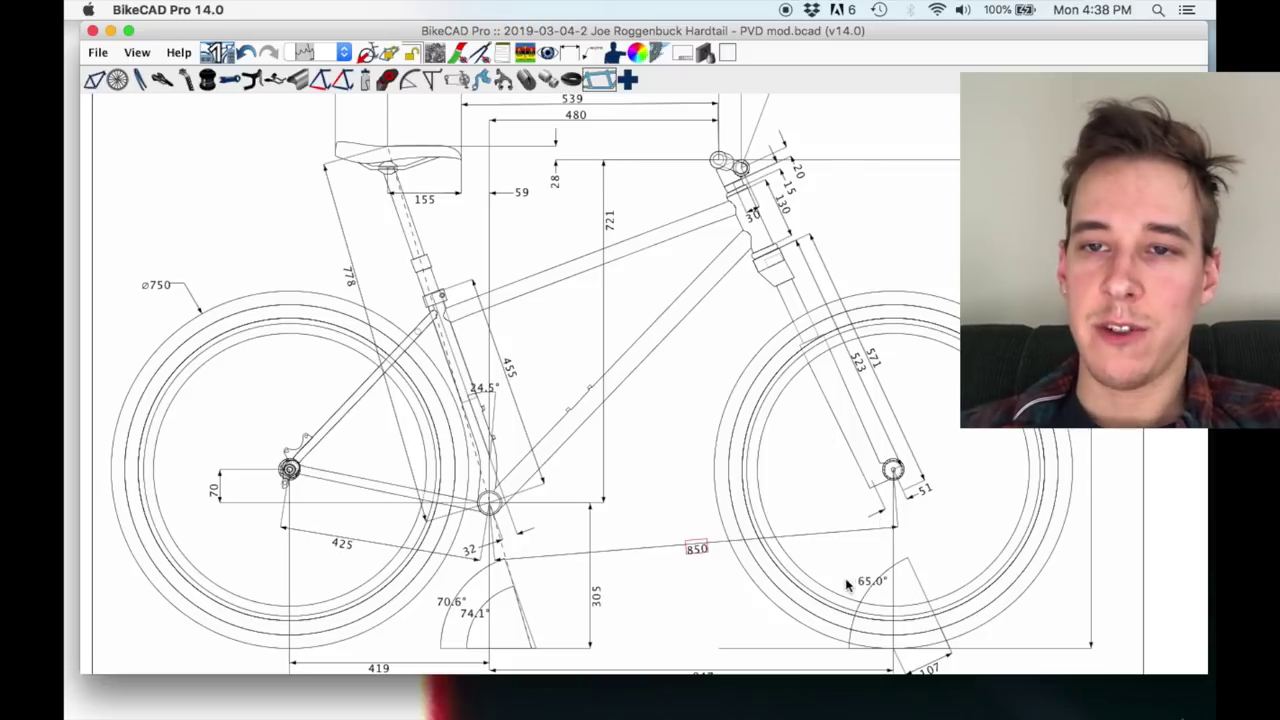
pyautogui.moveTo(723, 340)
pyautogui.mouseDown()
pyautogui.moveTo(703, 478)
pyautogui.moveTo(725, 425)
pyautogui.mouseUp()
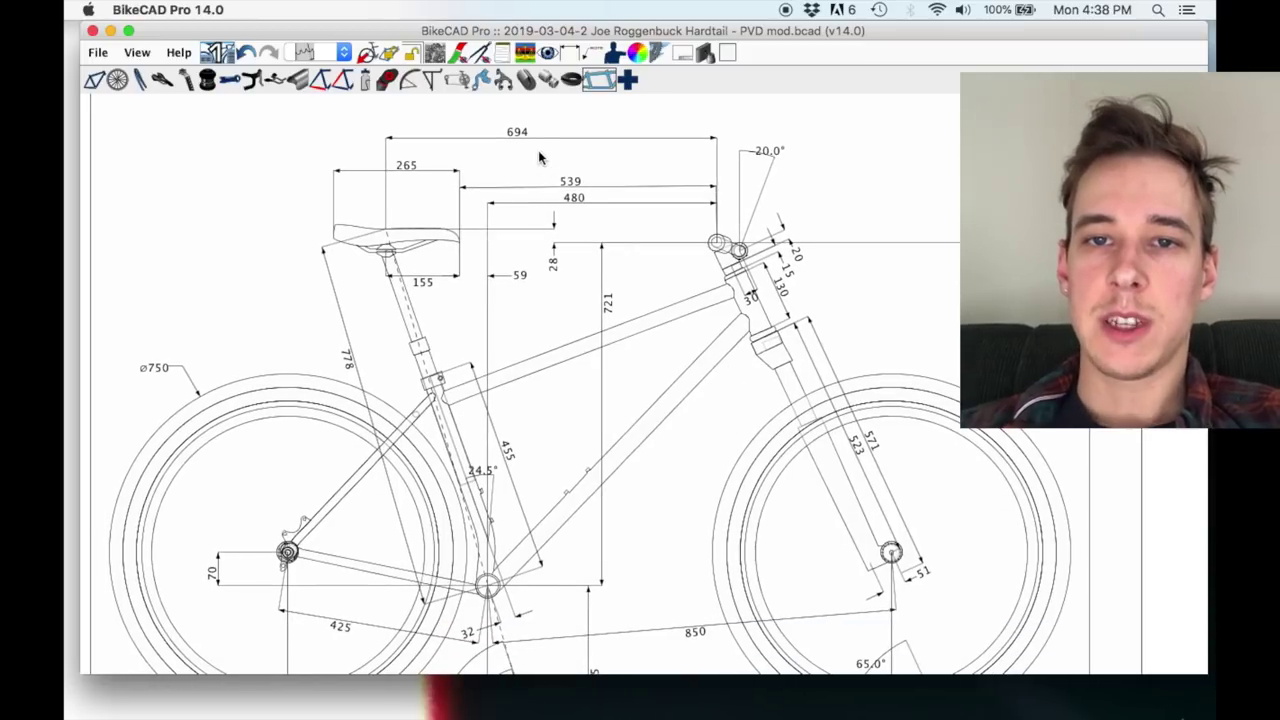
pyautogui.moveTo(517, 132); pyautogui.dragTo(518, 147)
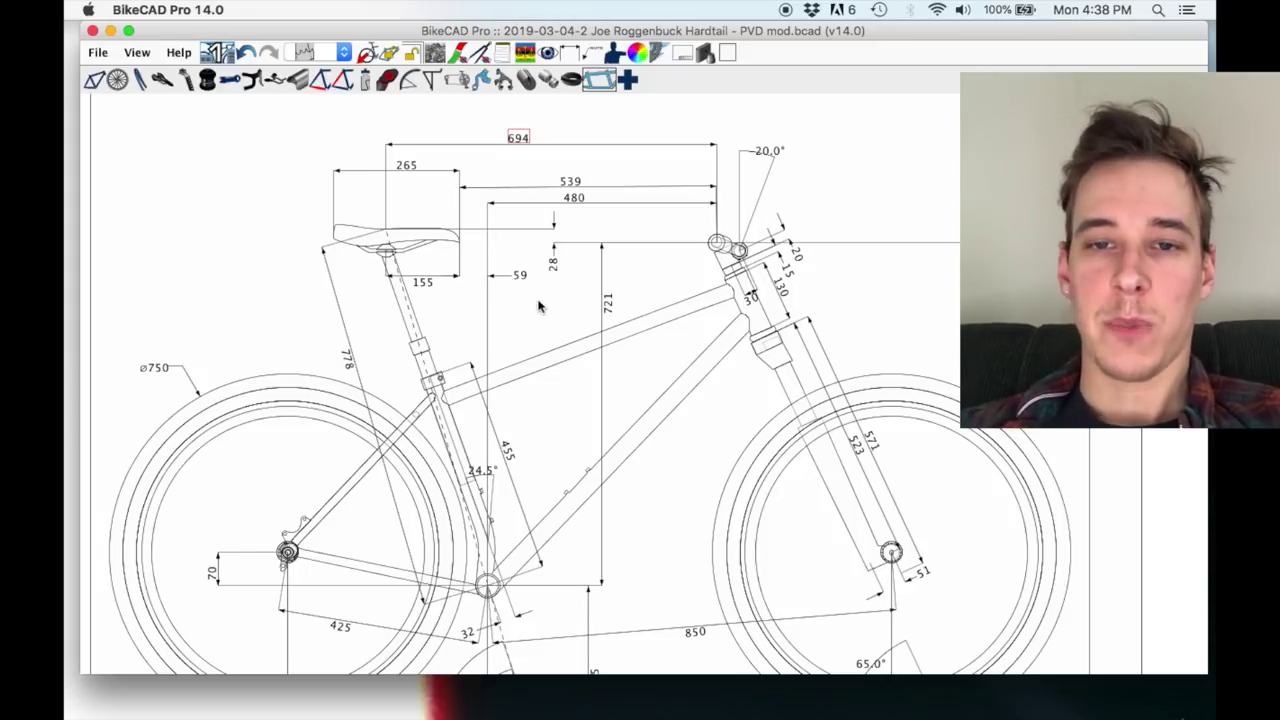
pyautogui.moveTo(539, 301); pyautogui.dragTo(550, 236)
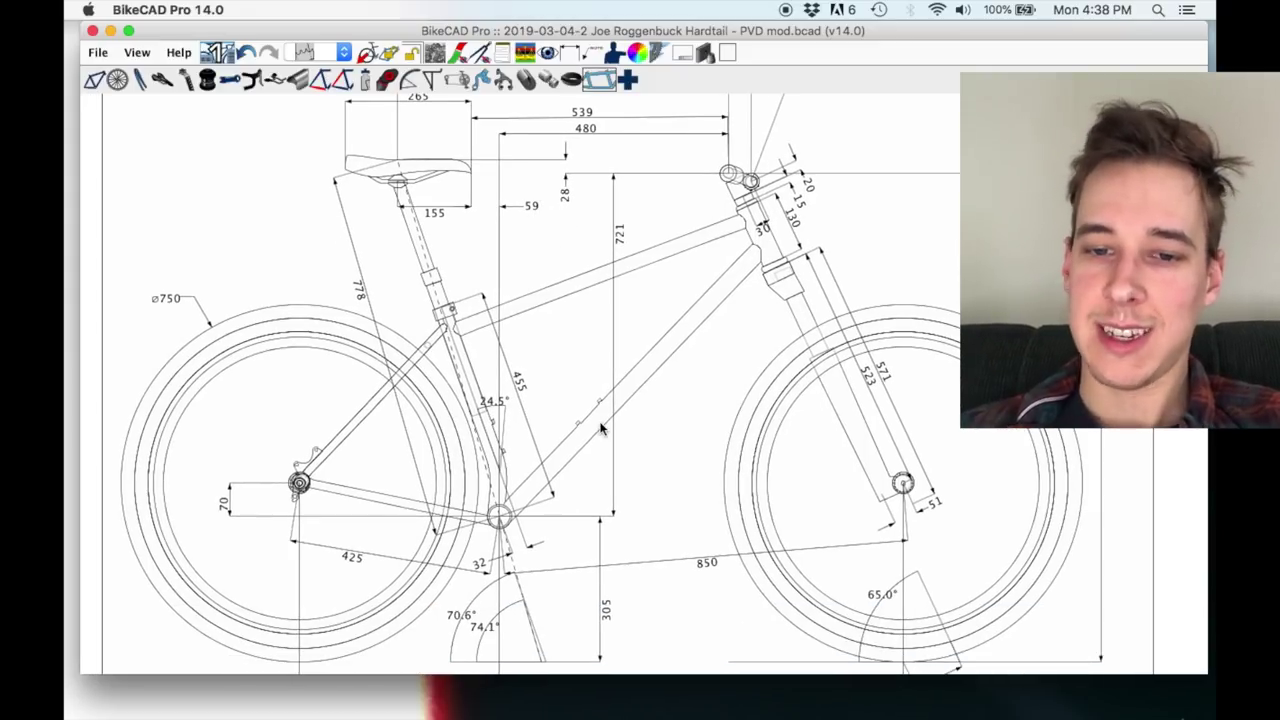
# Examine how the top tube and down tube meet the head tube, including the headset and stem dimensions.
pyautogui.scroll(-5, 600, 423)
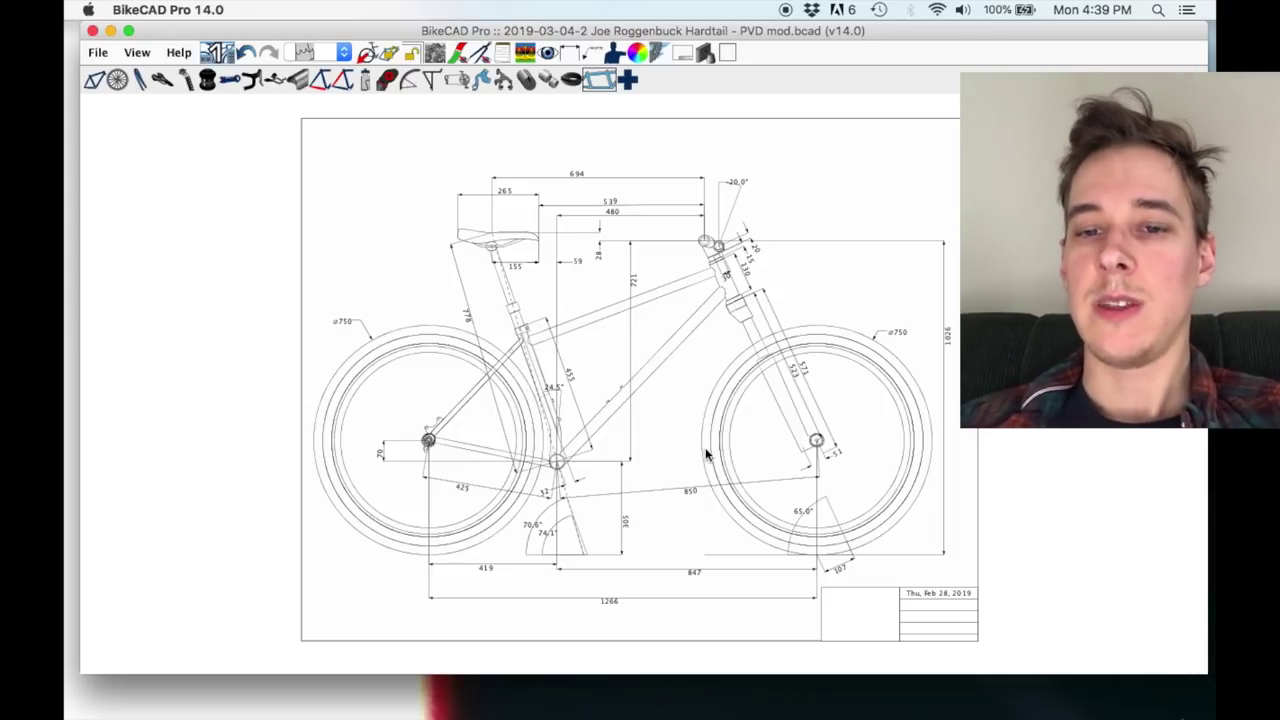
pyautogui.scroll(2, 710, 430)
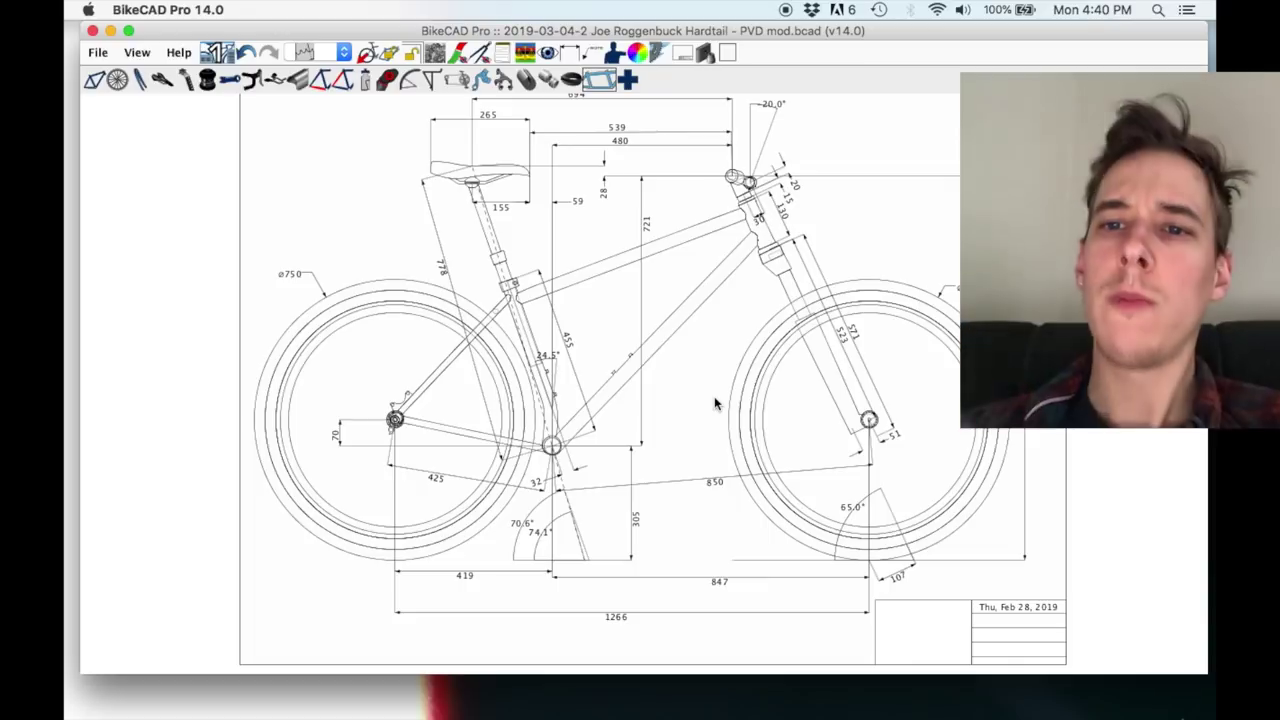
pyautogui.scroll(5, 749, 239)
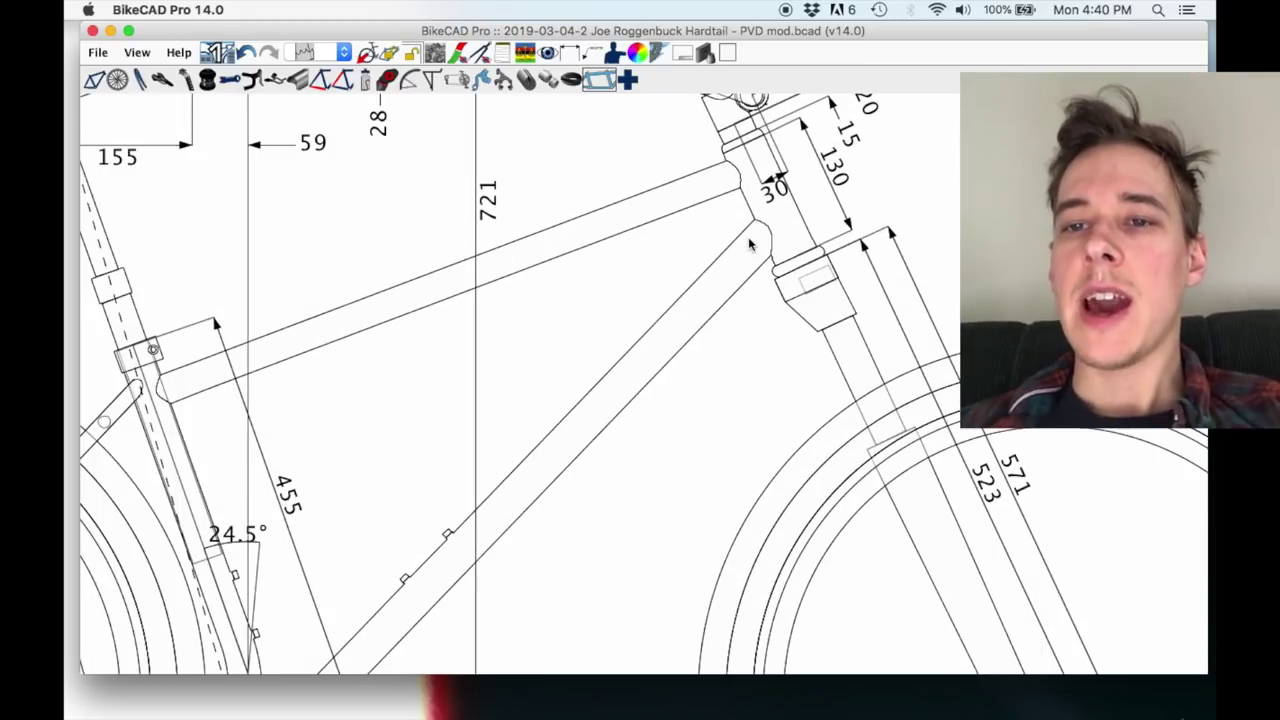
pyautogui.scroll(2, 706, 310)
pyautogui.scroll(3, 706, 345)
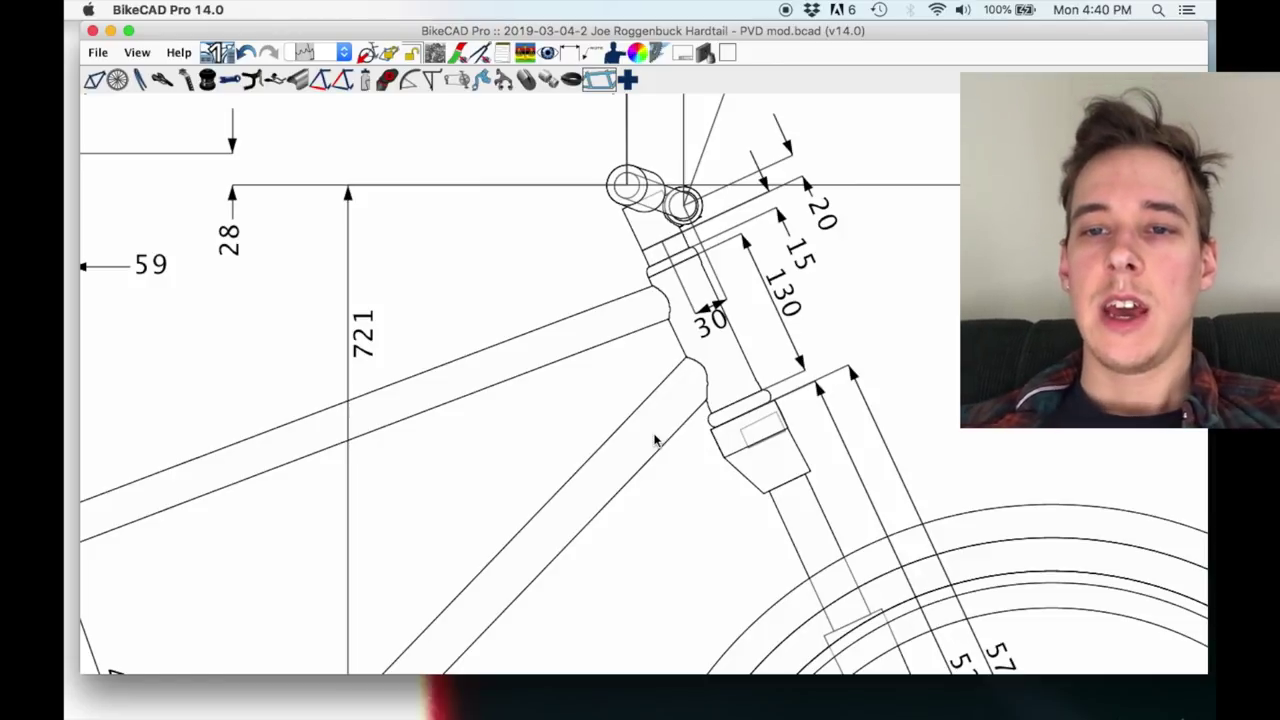
pyautogui.scroll(-2, 655, 440)
pyautogui.scroll(-4, 695, 368)
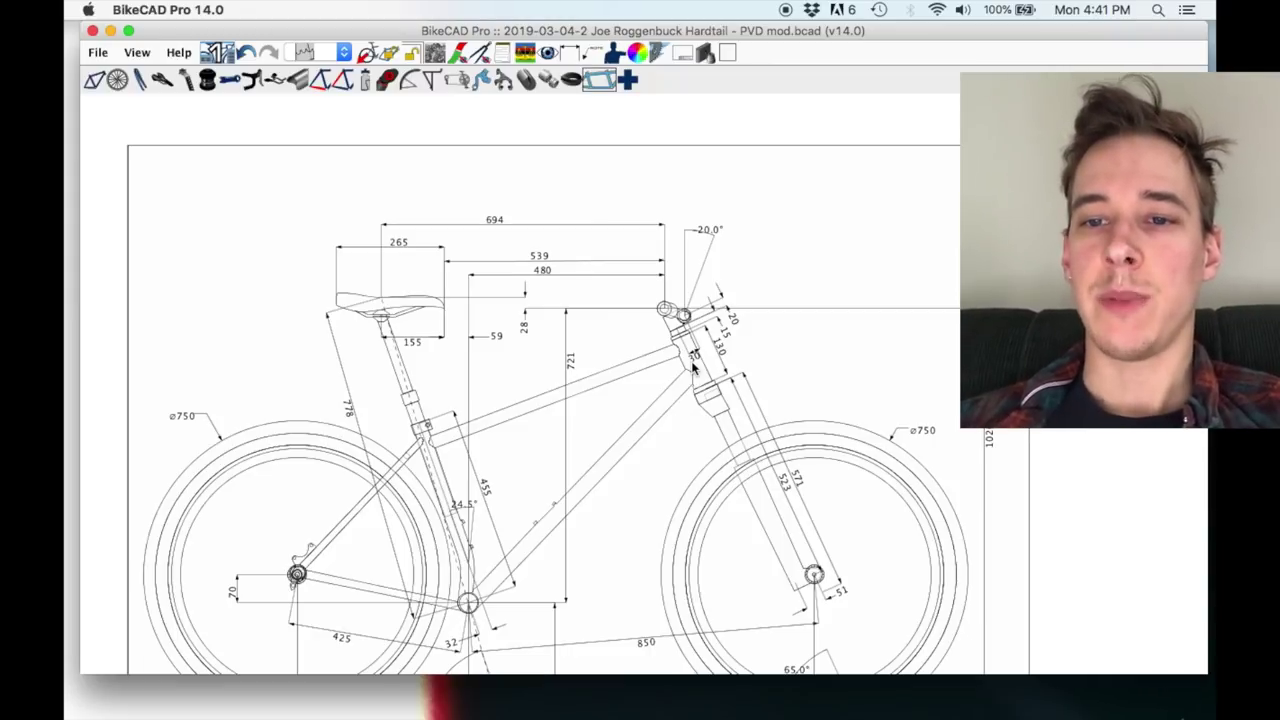
# Examine the fork crown beneath the down tube and head tube, and review the complete dimensioned bike drawing.
pyautogui.scroll(5, 693, 368)
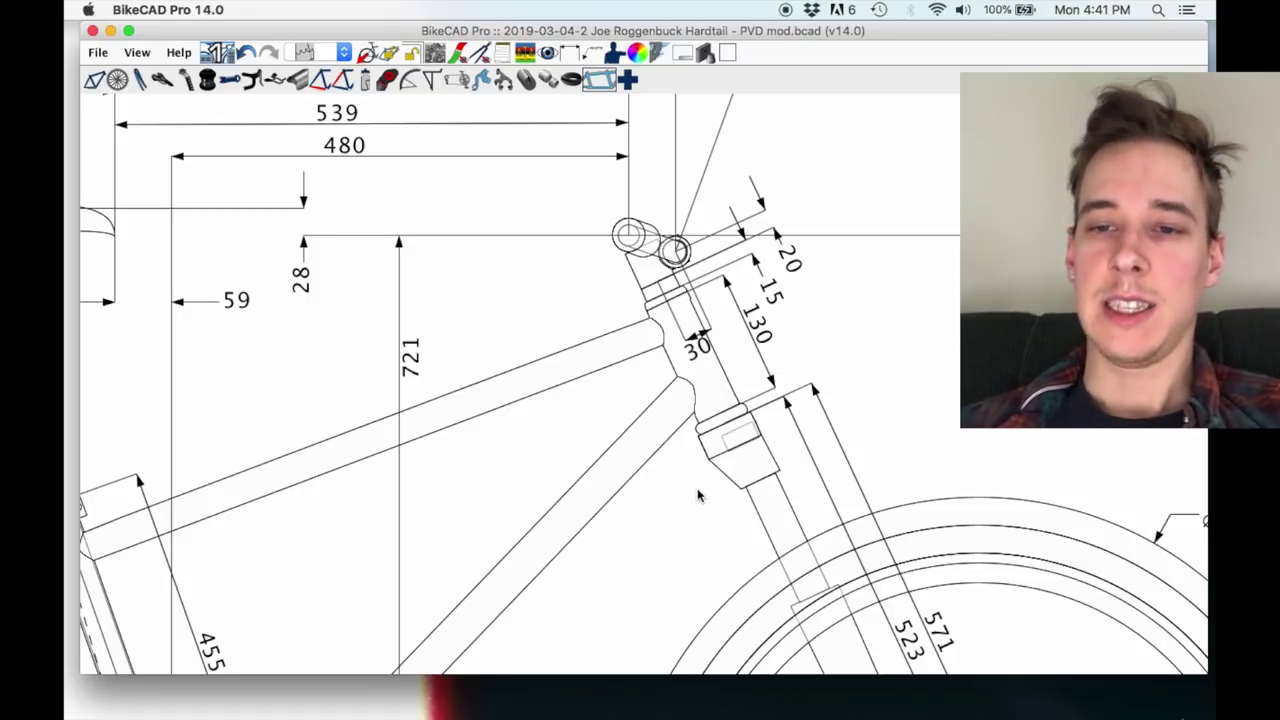
pyautogui.scroll(-4, 716, 453)
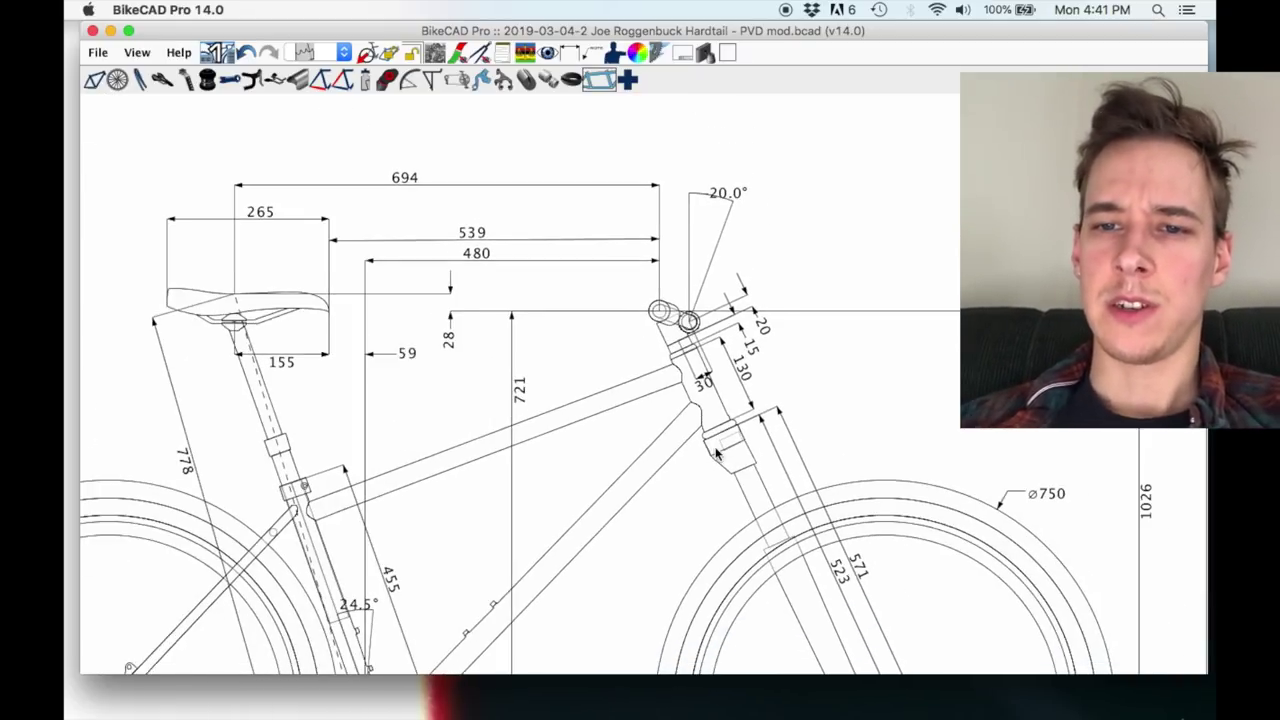
pyautogui.scroll(-1, 701, 412)
pyautogui.moveTo(700, 410); pyautogui.dragTo(783, 360)
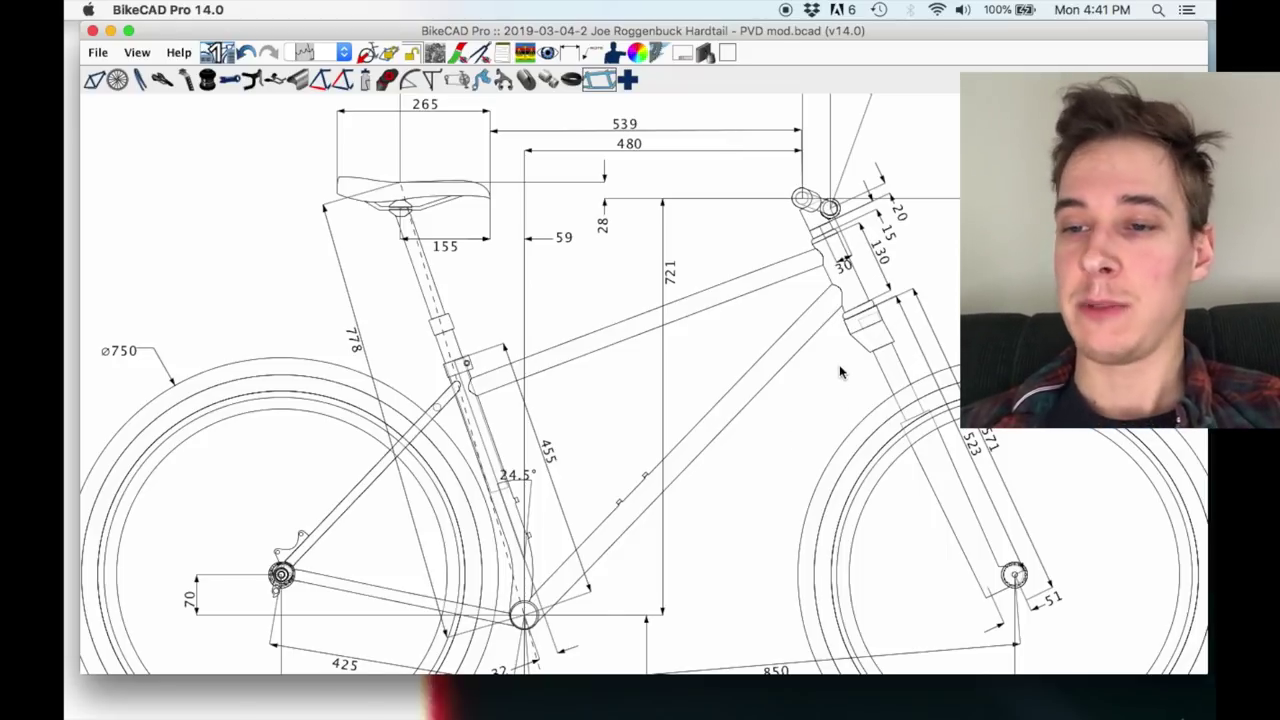
pyautogui.scroll(-3, 840, 372)
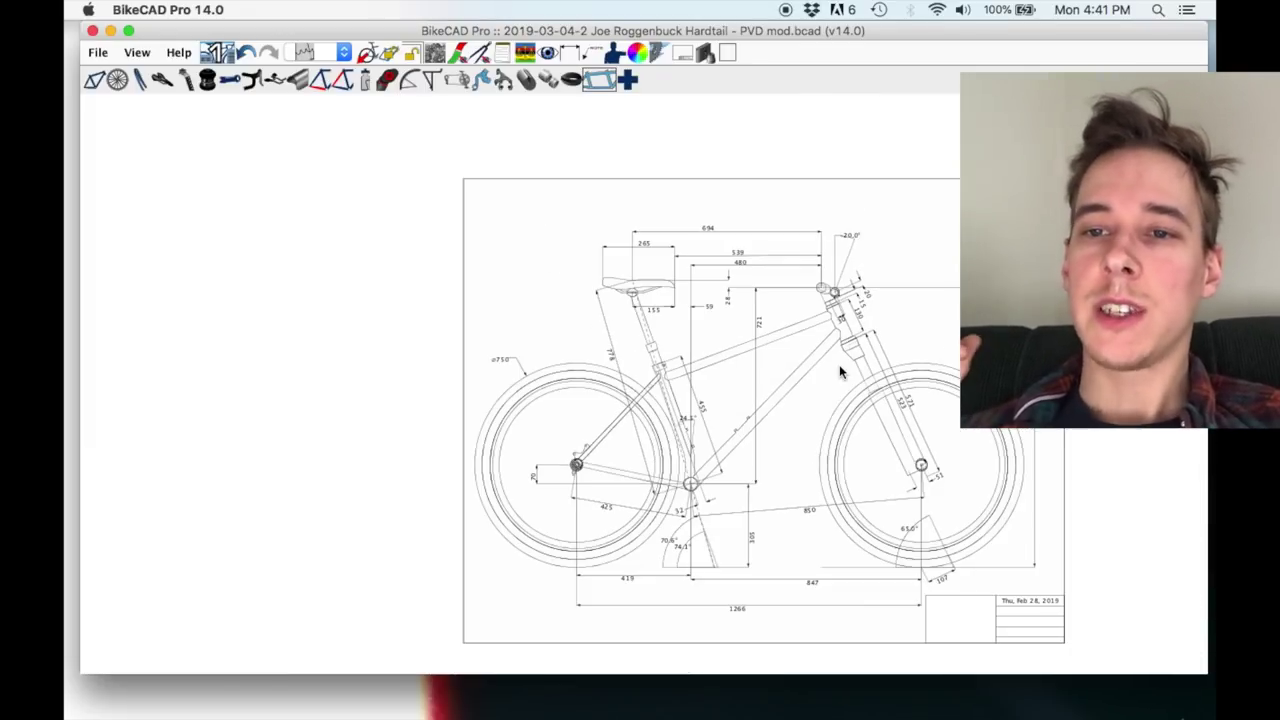
pyautogui.scroll(3, 638, 336)
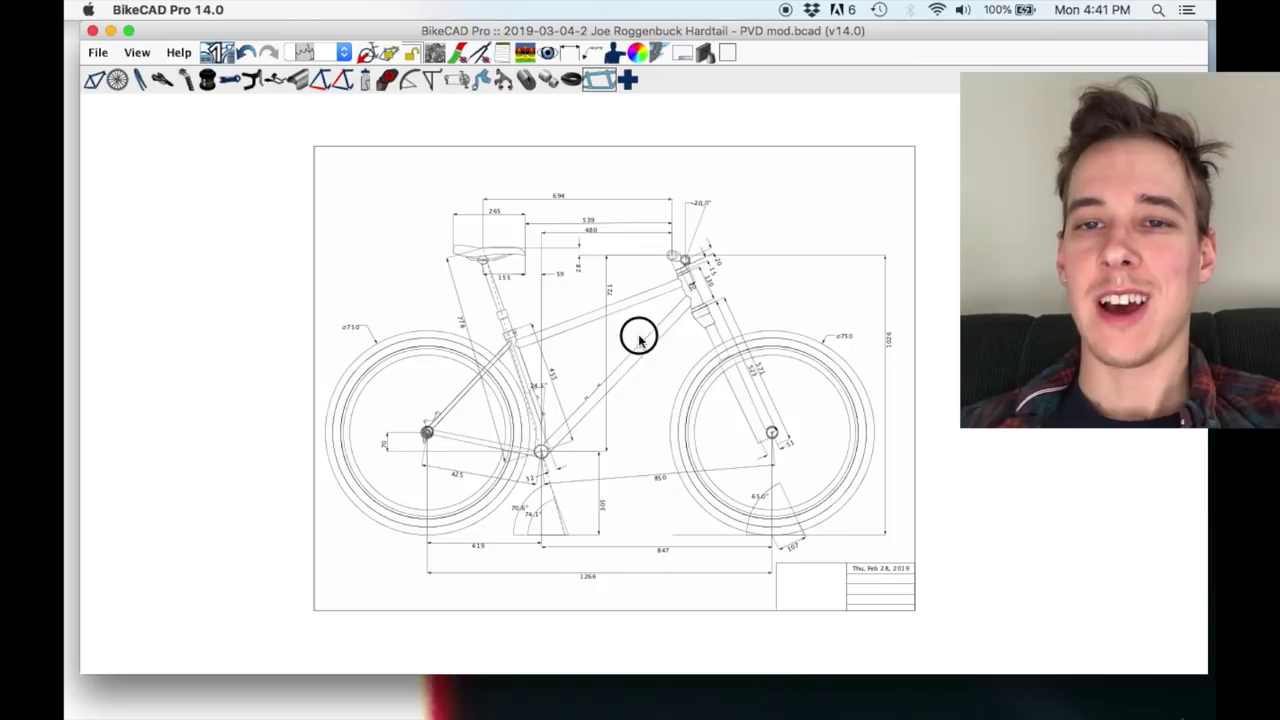
pyautogui.scroll(1, 638, 336)
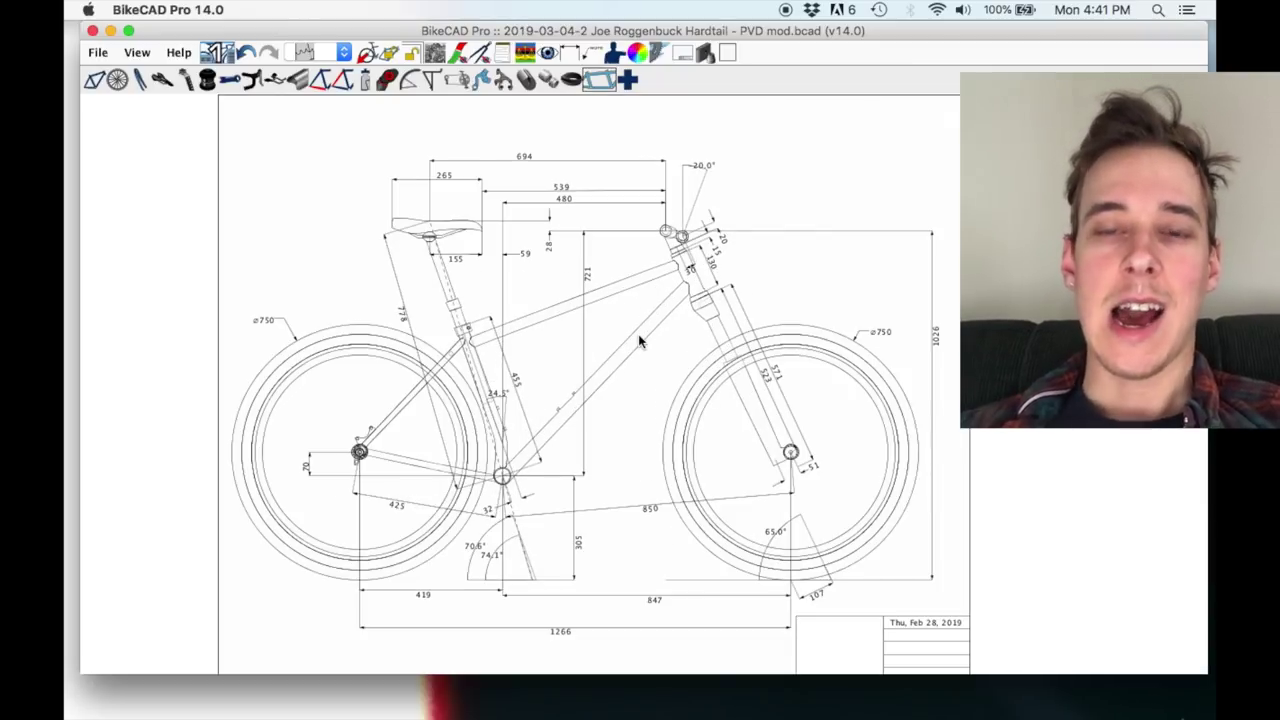